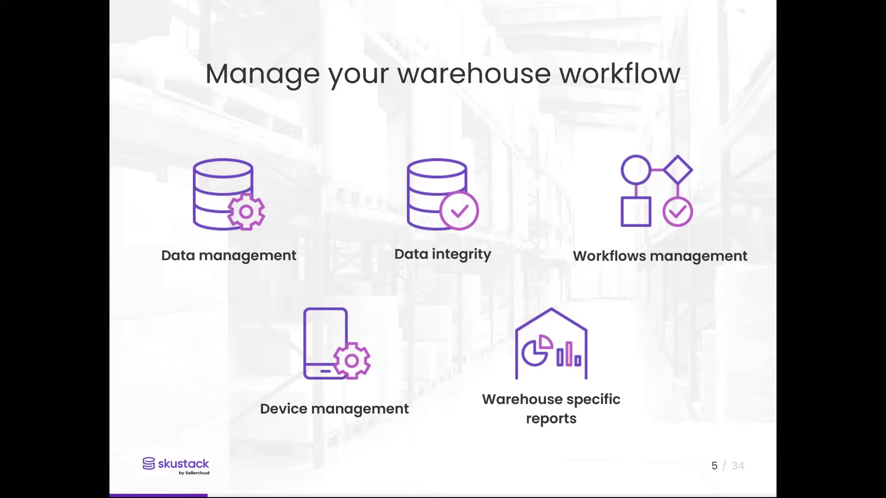
- Advance the slideshow past the Data management slide to slide 7, WMS-Specific Dashboard Items
key(Right)
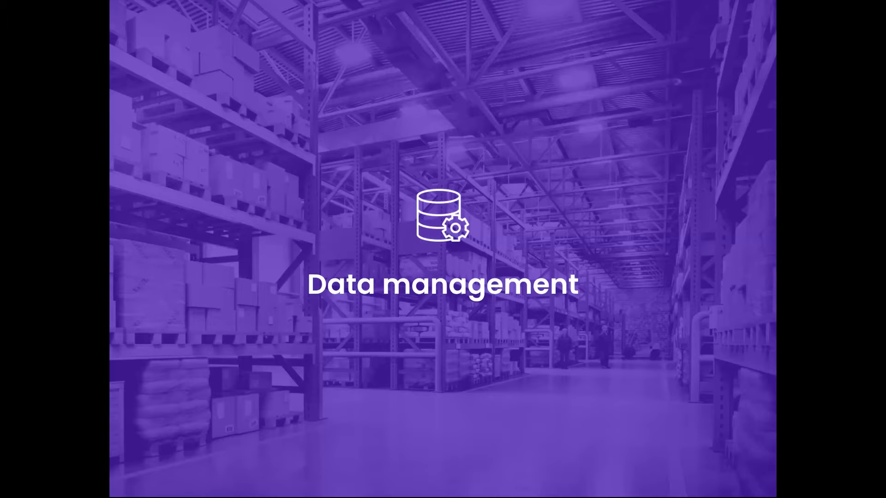
key(Right)
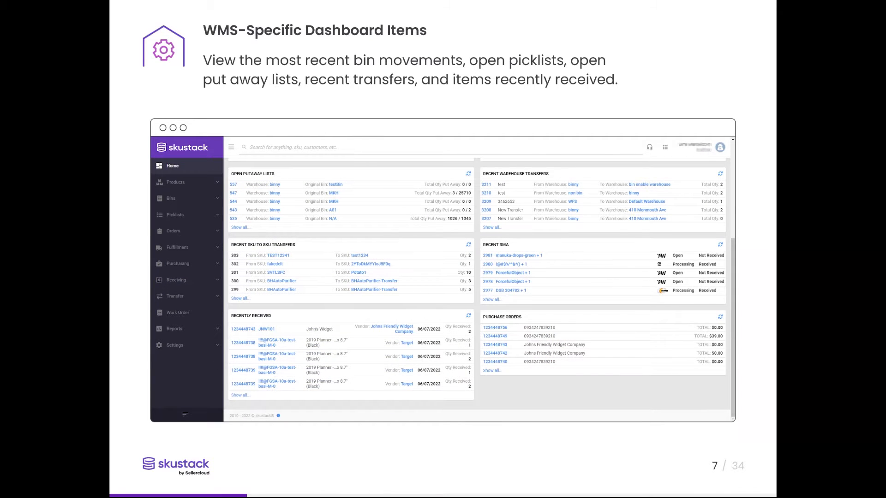
- Advance to the slide about tidying warehouse bins in Manage Product Warehouse Bins
click(742, 71)
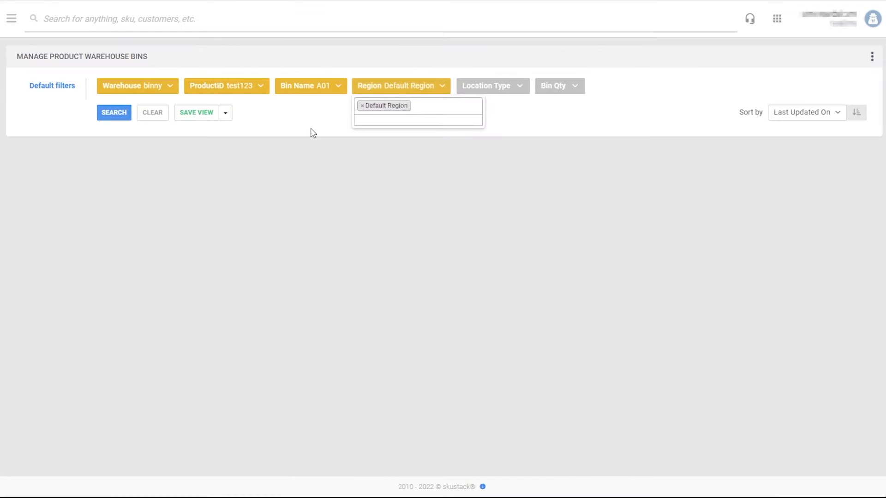
- Search product bins using the binny, test123, A01 and Default Region filters
click(115, 119)
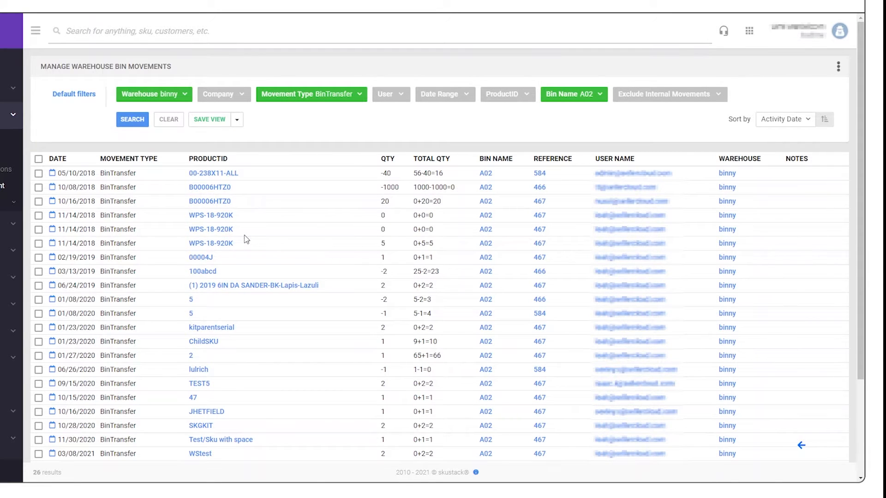
- Clear the bin movement filters and list movements for product test123
click(164, 121)
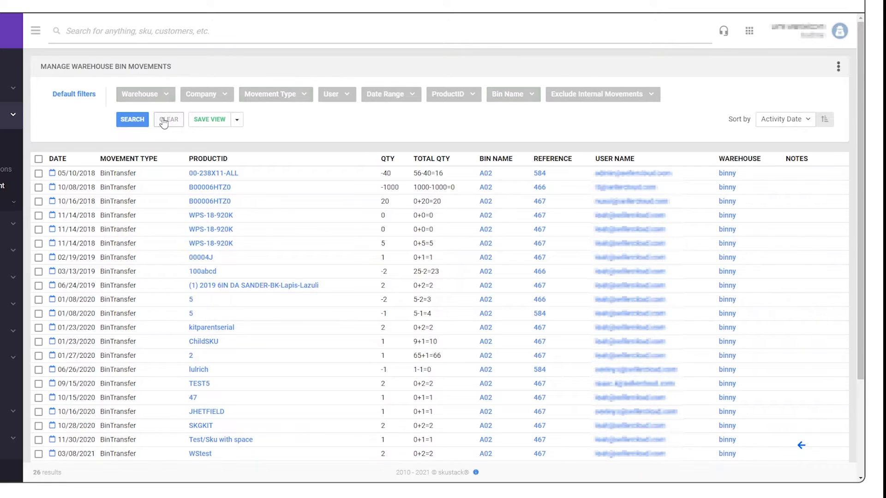
click(466, 99)
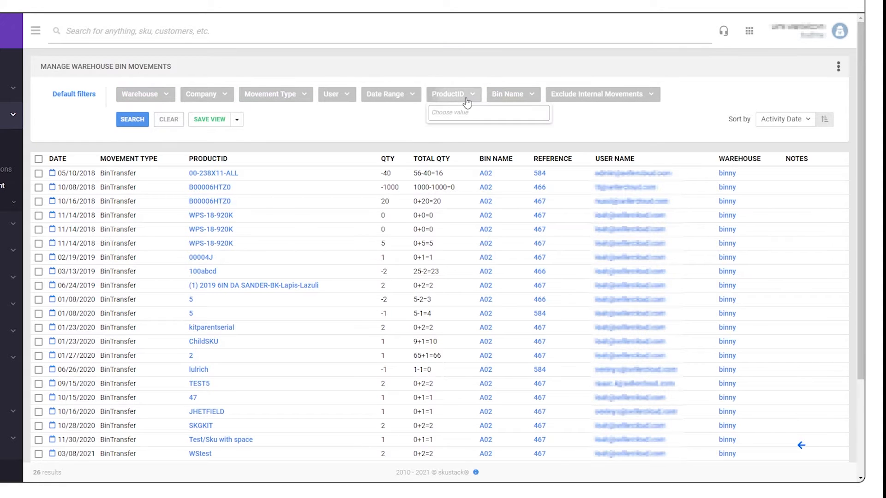
text(test)
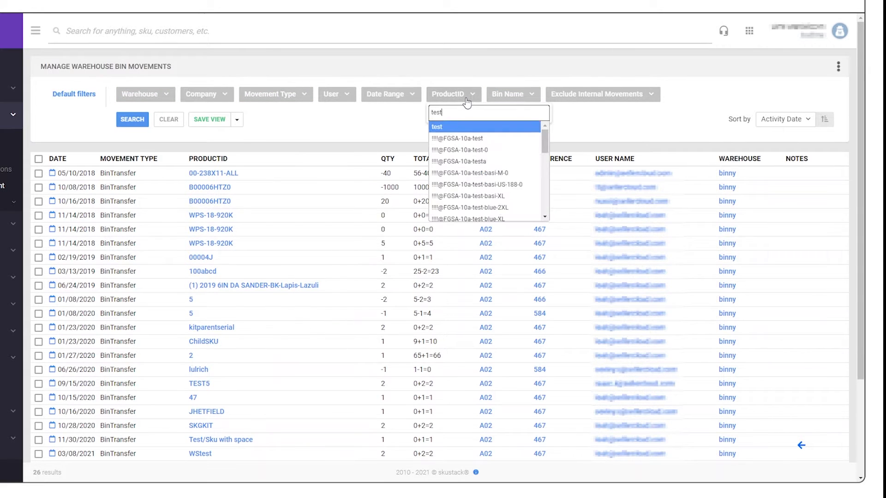
text(123)
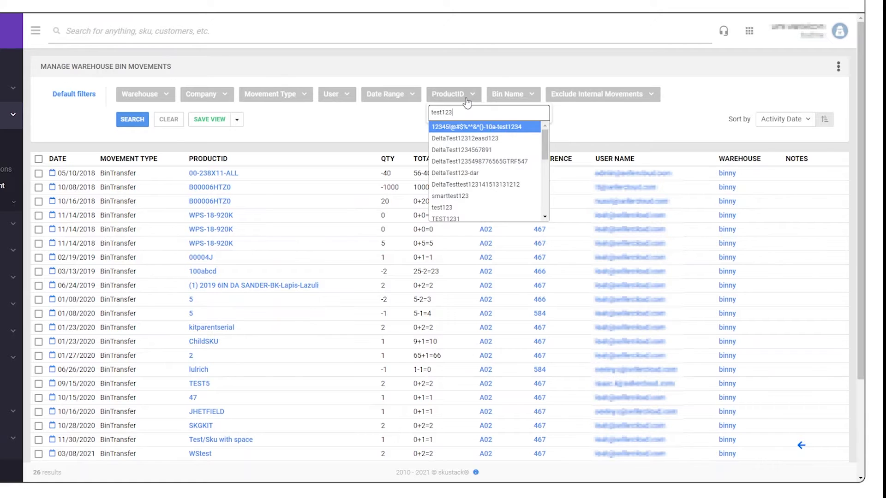
click(447, 208)
click(133, 120)
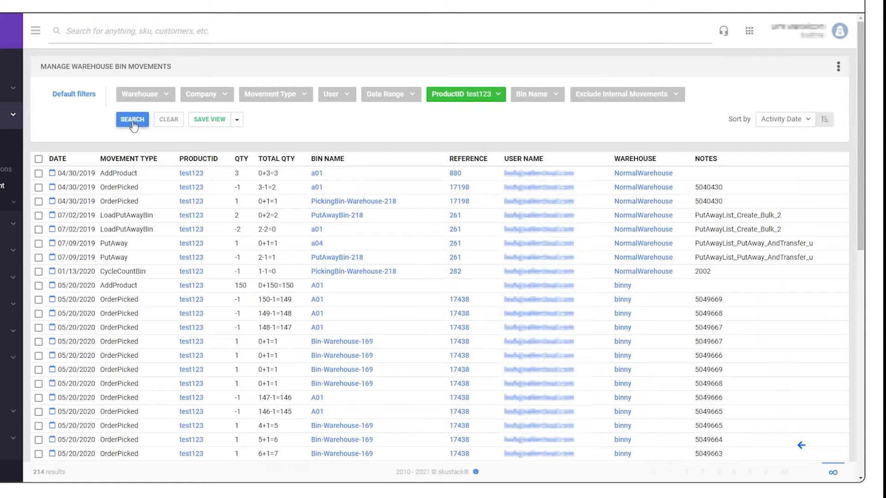
- Narrow the test123 movements to the OrderShipped movement type
click(291, 96)
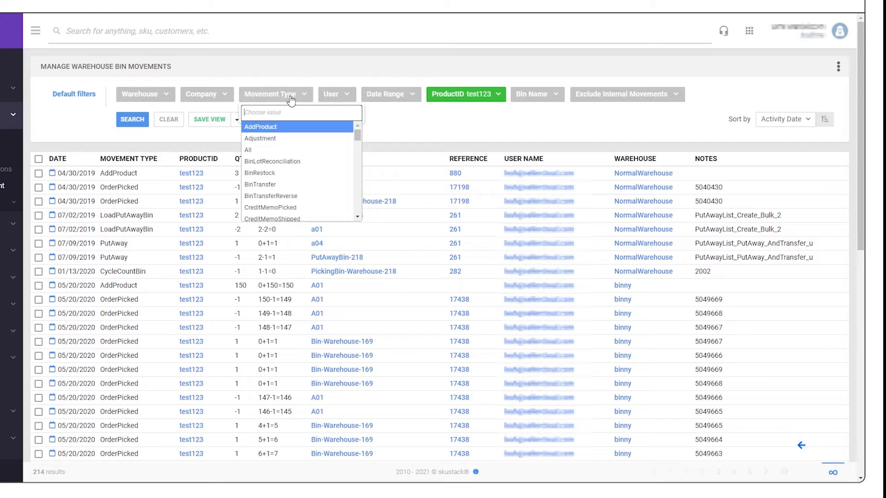
text(order)
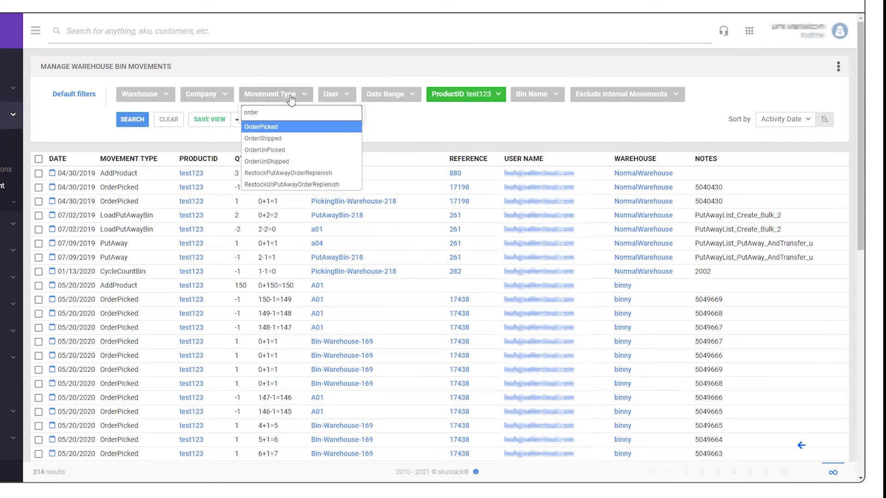
click(285, 138)
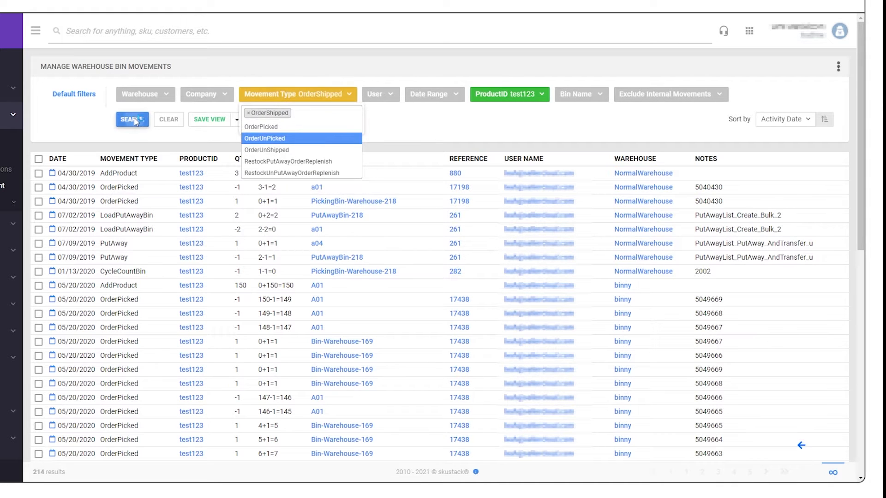
click(143, 120)
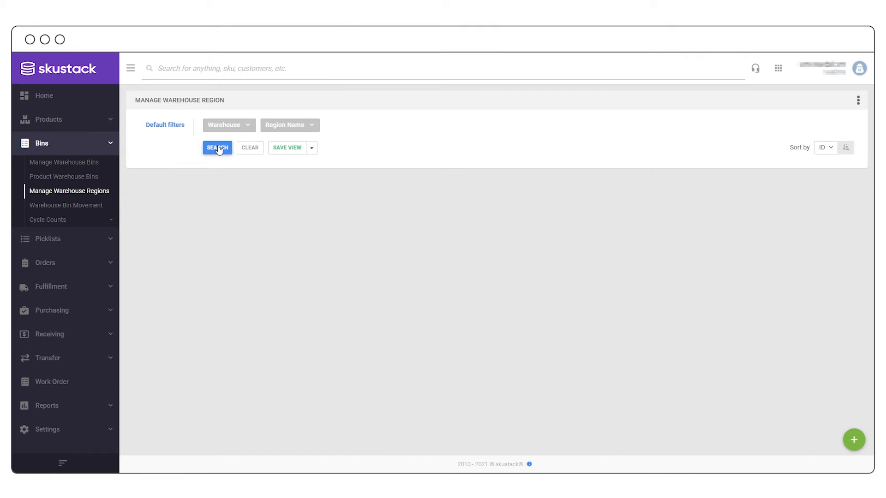
- List warehouse regions in binny and view the three bins of region test1
click(218, 148)
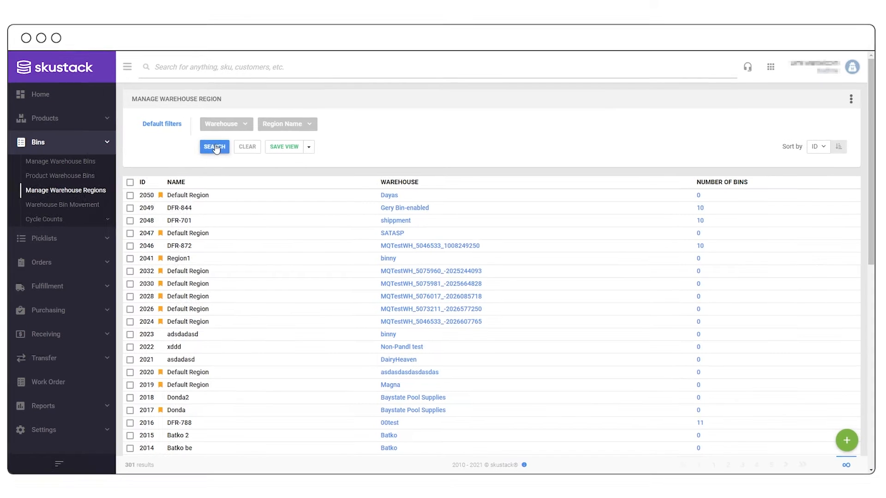
click(243, 129)
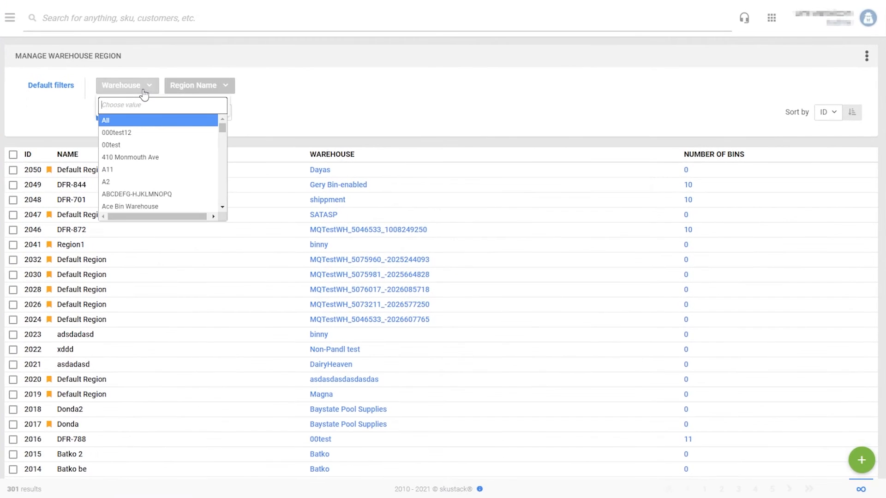
text(binny)
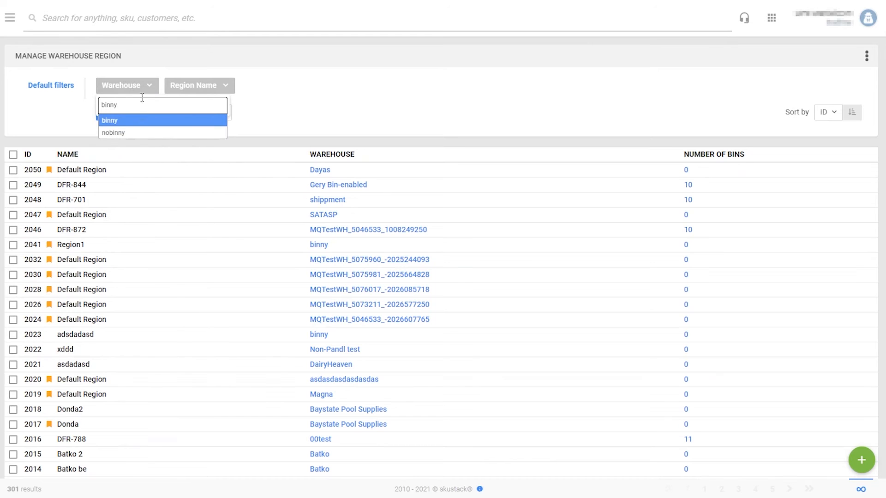
click(140, 121)
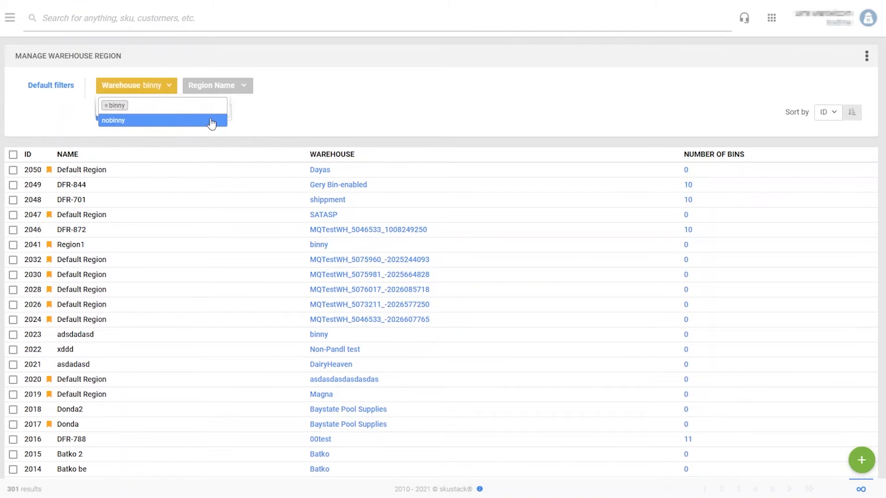
click(121, 119)
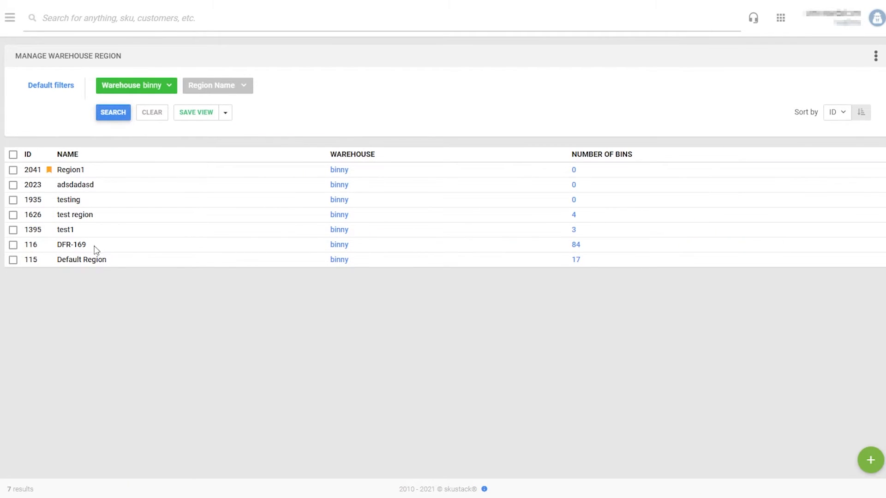
click(574, 231)
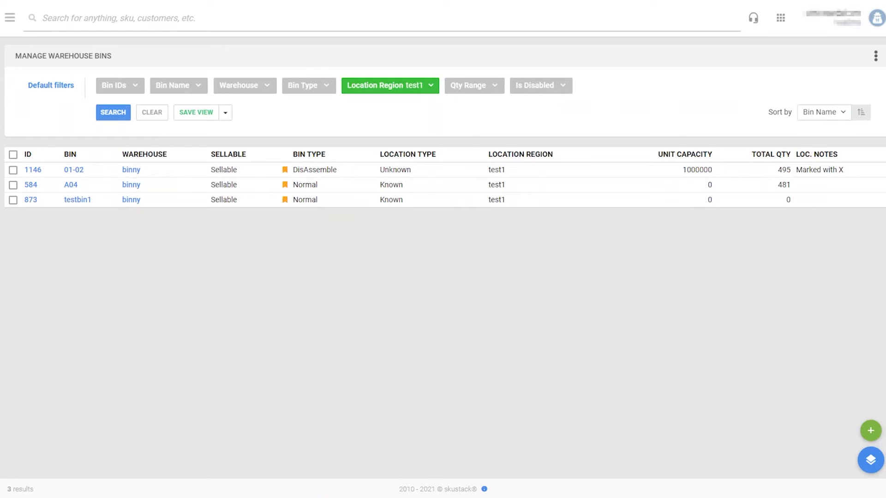
key(alt+Left)
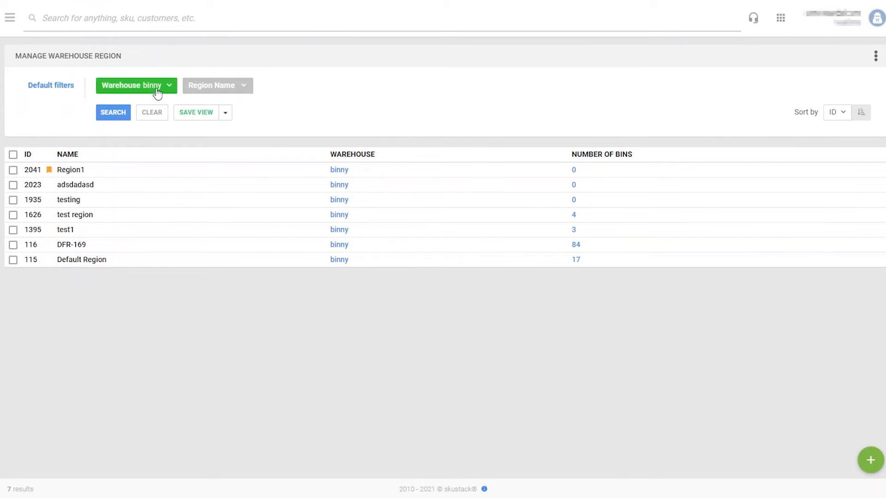
- Replace the warehouse filter with Region Name dfr-169 and search
click(149, 114)
click(227, 89)
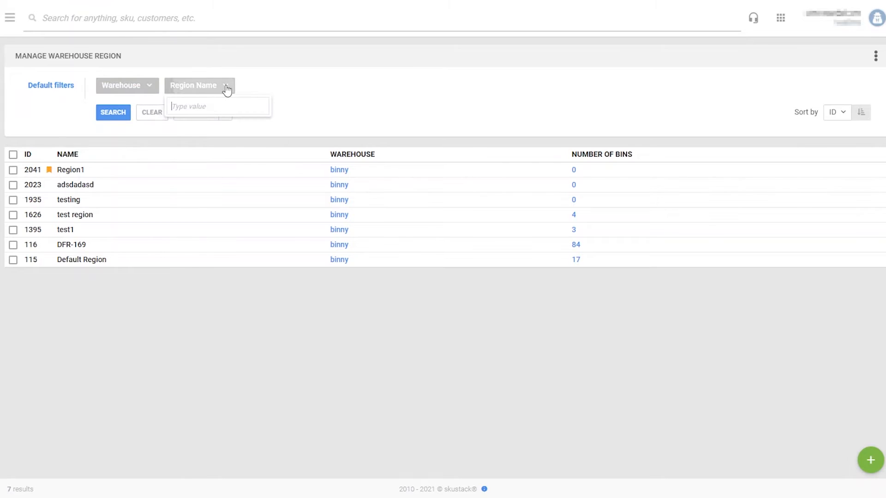
text(dfr-169)
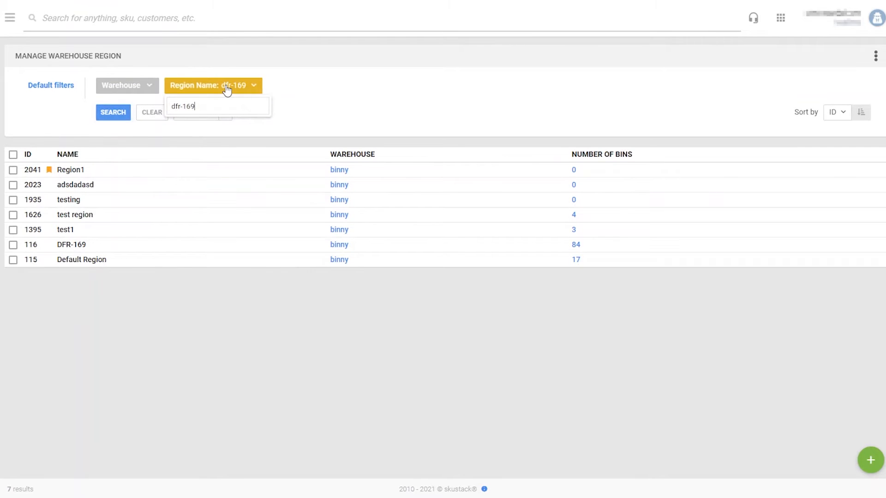
click(113, 113)
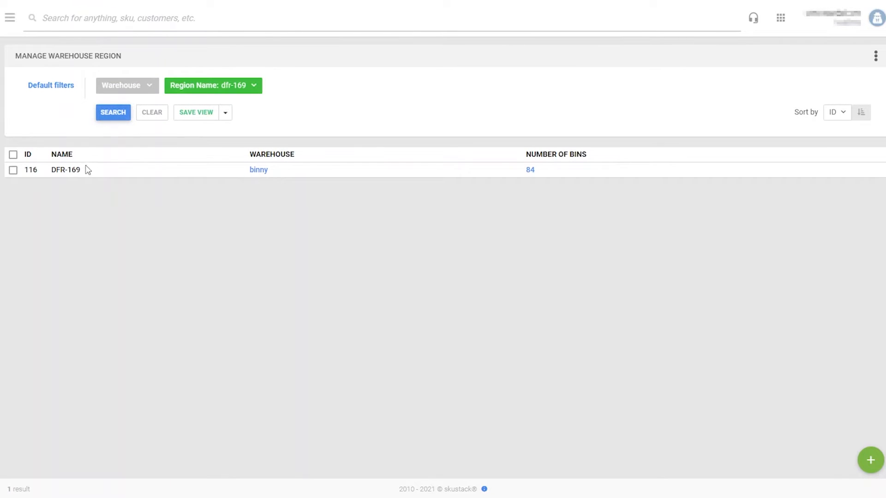
- List the 84 bins of region DFR-169 and scroll through the bins table
click(531, 170)
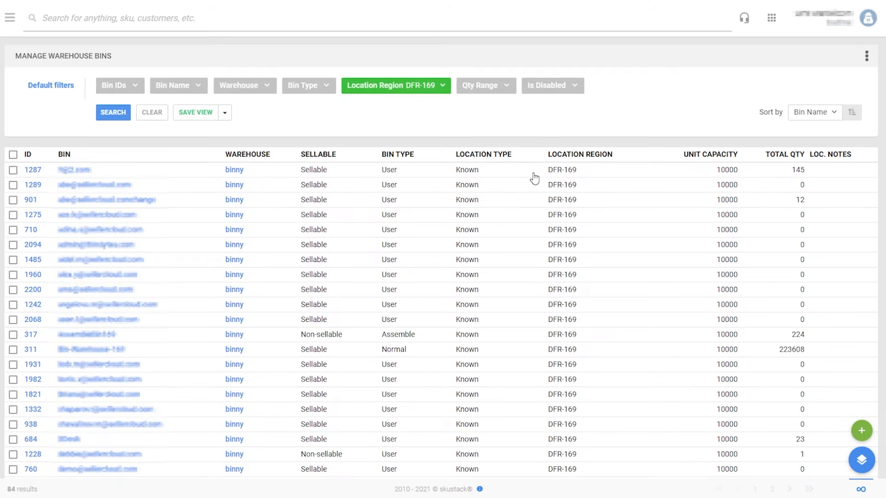
scroll(133, 215, down, 7)
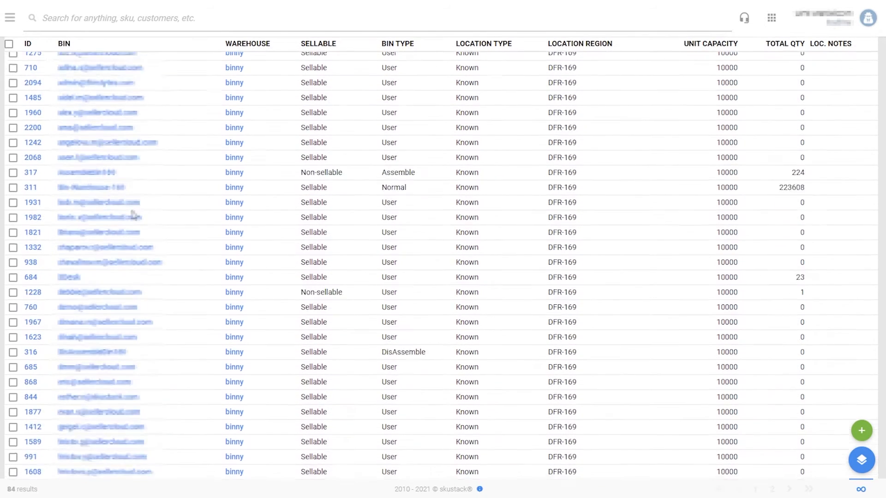
scroll(133, 216, down, 6)
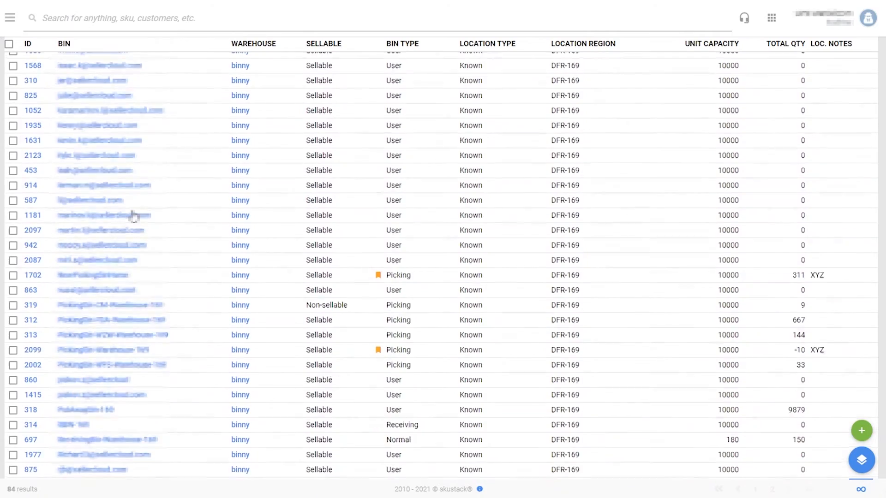
scroll(134, 215, up, 4)
scroll(134, 215, up, 9)
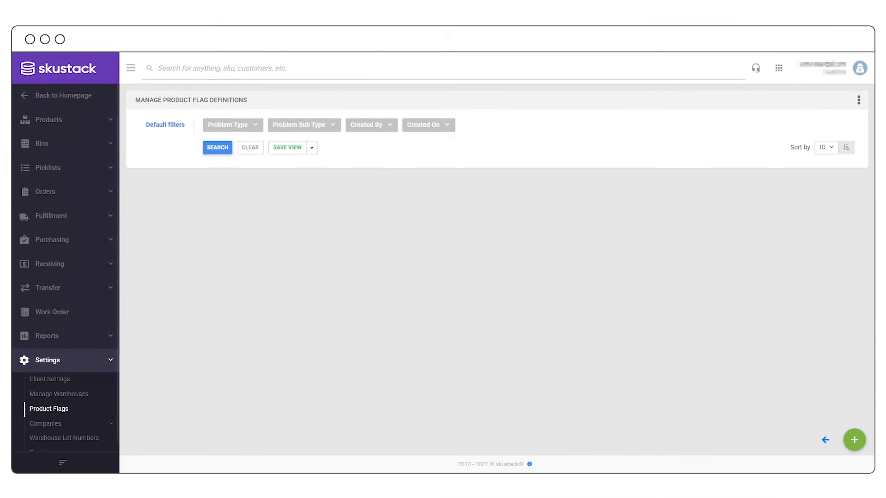
- Add a new Picking problem sub type described as 'test 2'
click(216, 148)
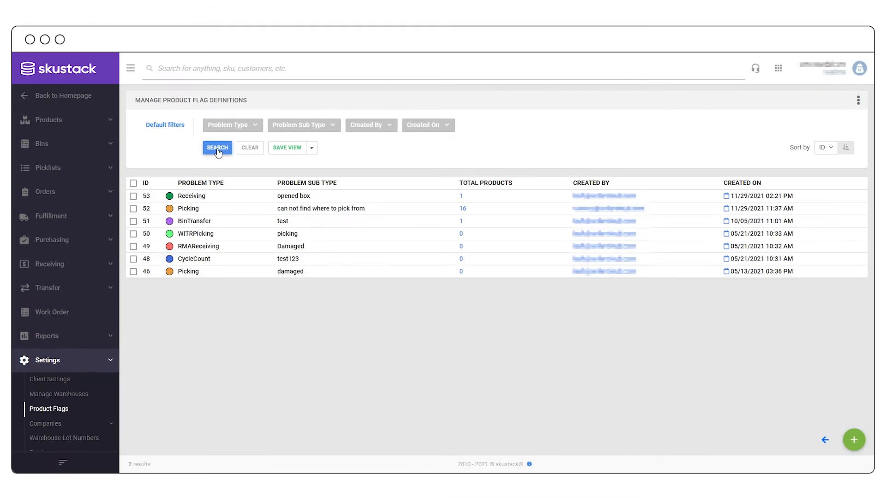
click(853, 439)
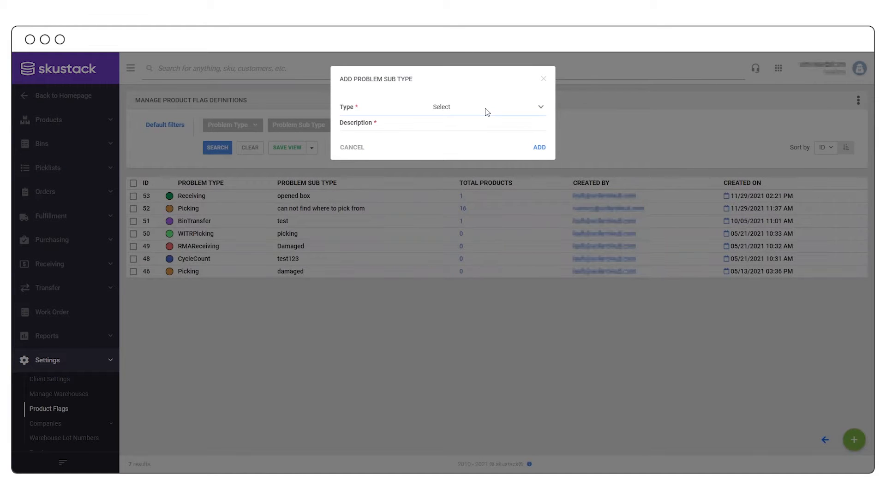
click(471, 125)
click(471, 126)
text(test 2)
click(541, 147)
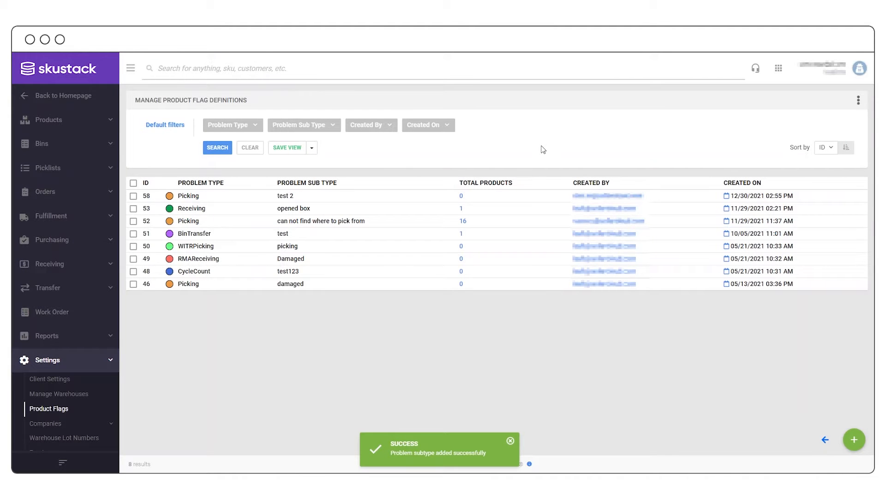
- Change the test 2 Picking flag colour to bright yellow
click(170, 197)
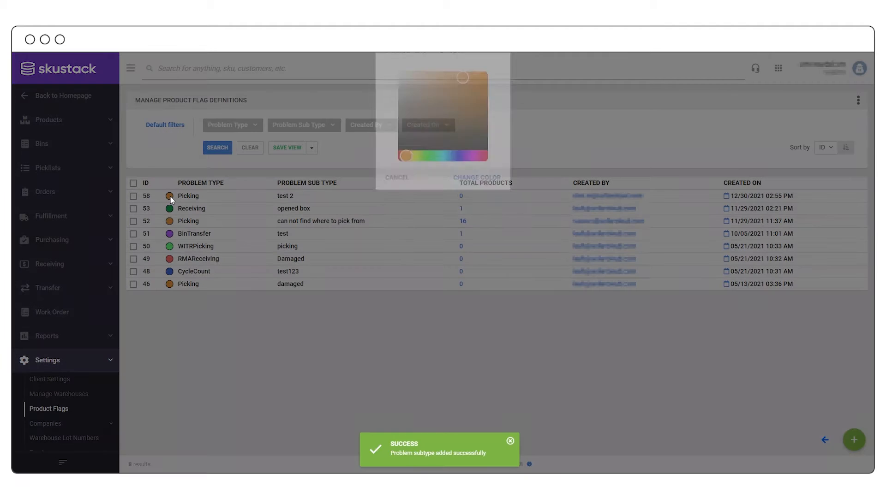
click(415, 184)
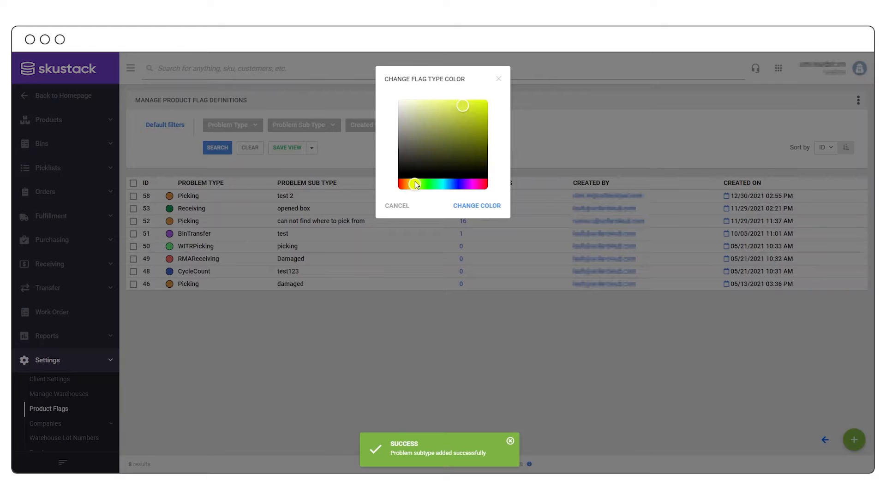
click(438, 105)
click(481, 205)
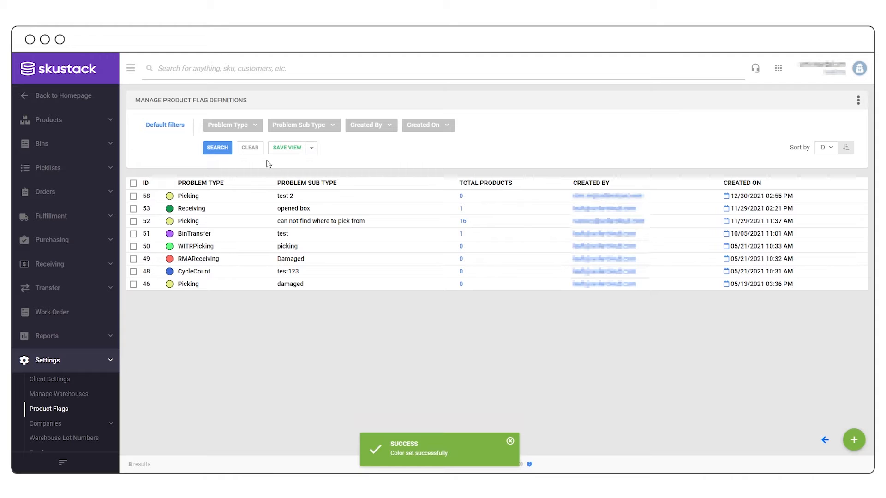
- Filter flag definitions to Picking and open the 16 products flagged as unable to find pick location
click(253, 129)
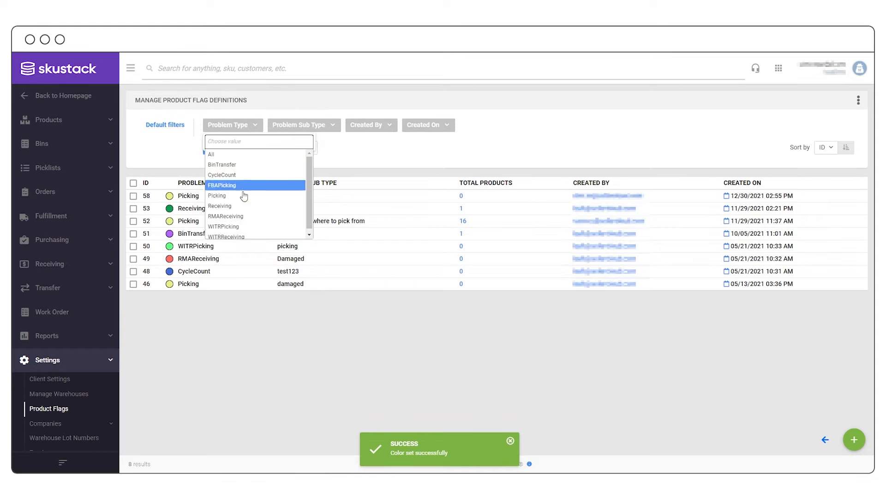
click(244, 196)
click(187, 162)
click(218, 150)
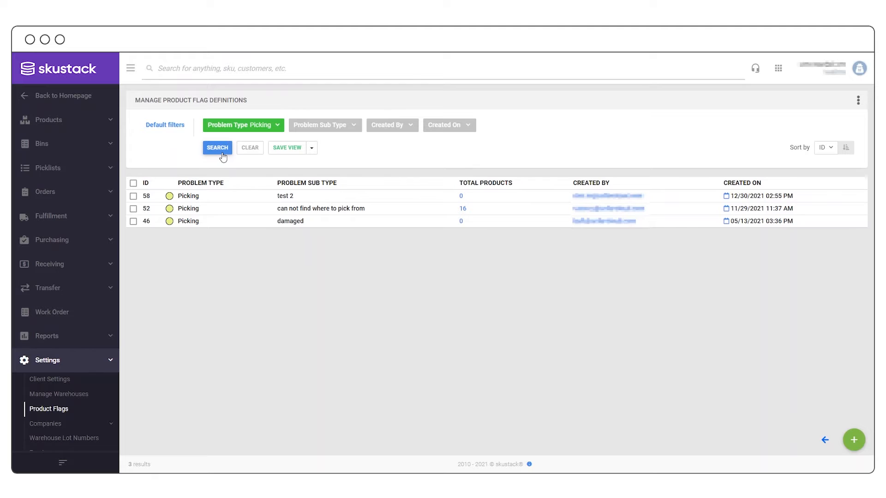
click(462, 208)
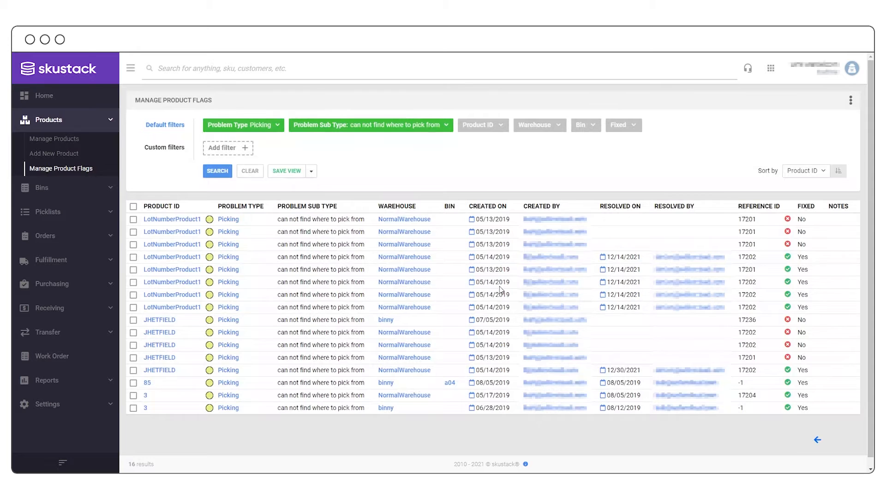
- Filter the flagged products to LotNumberProduct1 with Fixed set to No
click(491, 125)
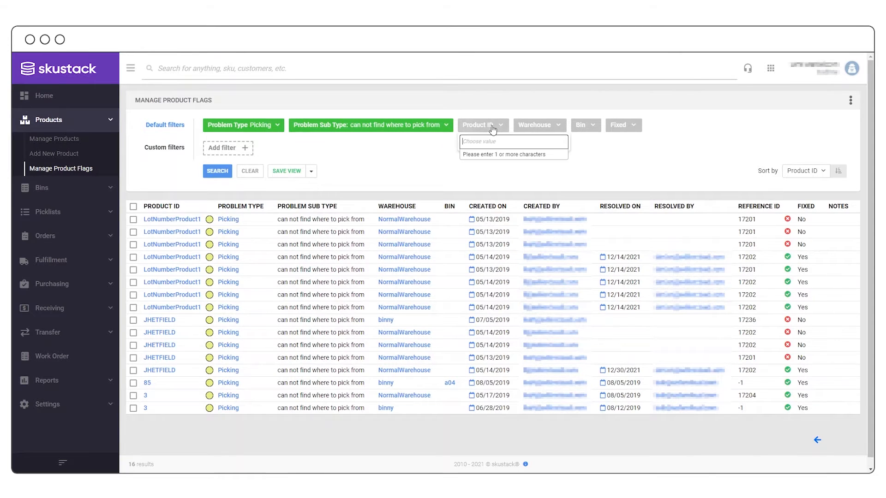
text(lotnumber)
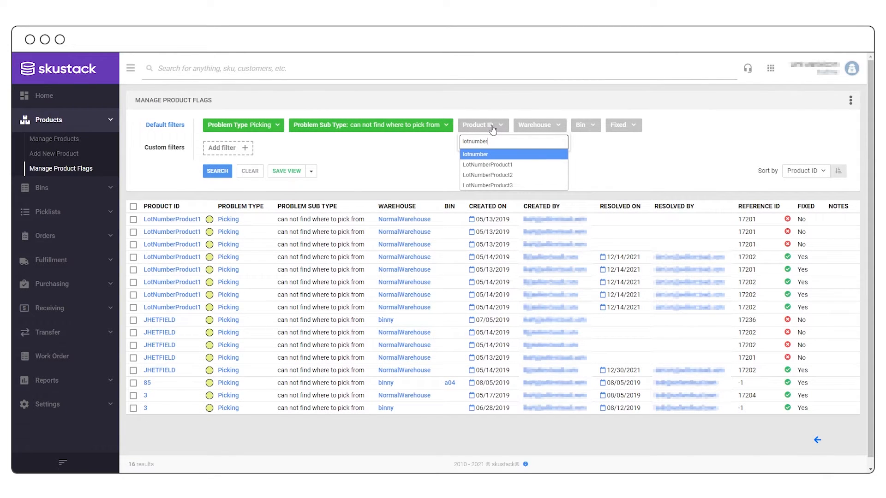
click(494, 164)
click(217, 170)
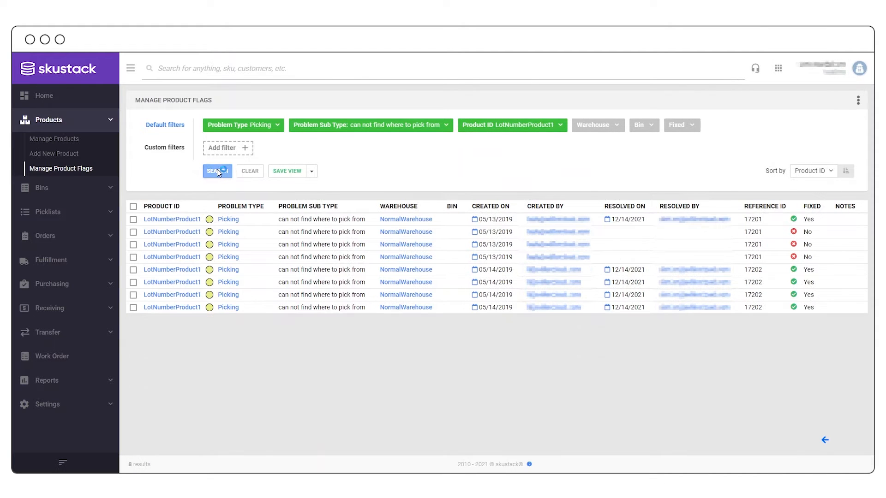
click(678, 125)
click(677, 151)
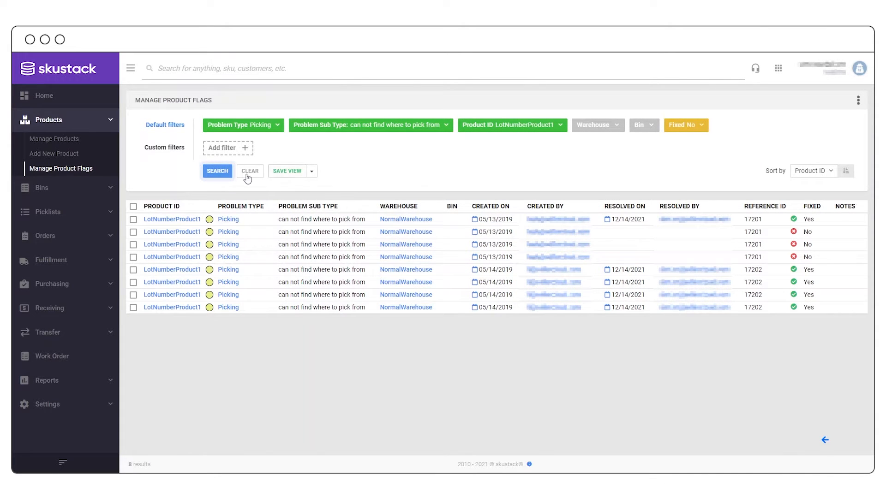
click(220, 172)
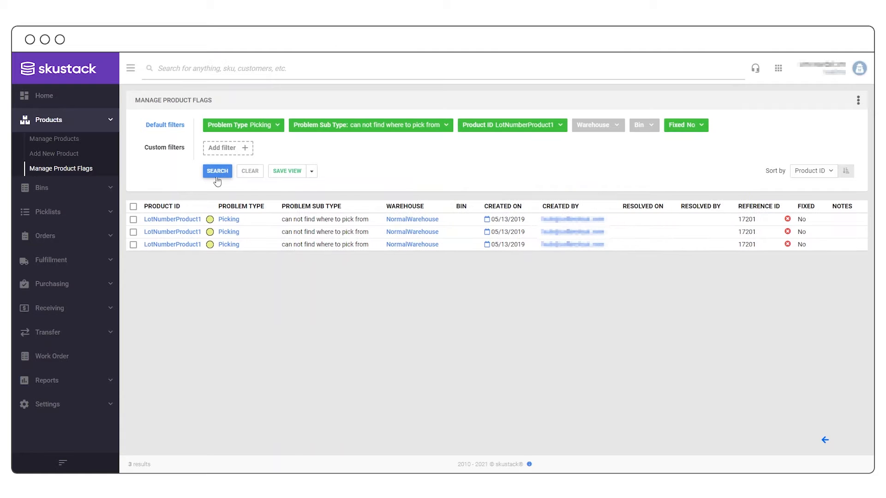
- Mark the first unfixed flag as fixed, then show flags with Fixed set to All
click(133, 220)
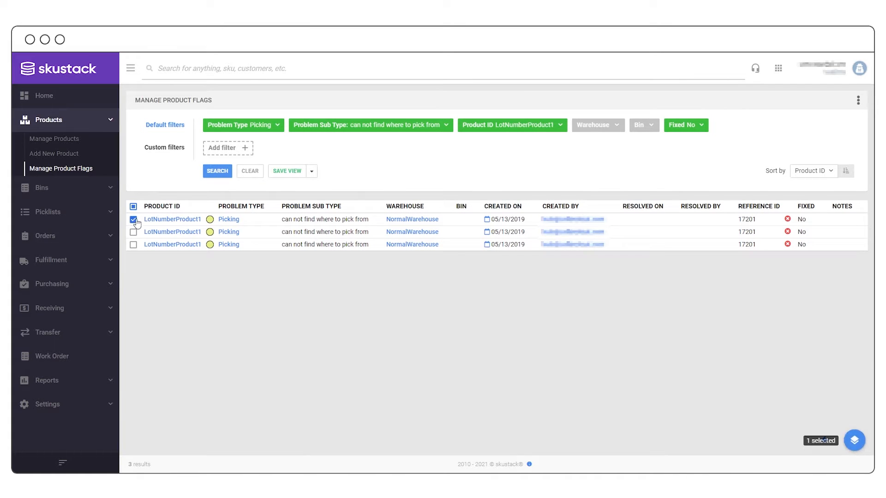
click(853, 442)
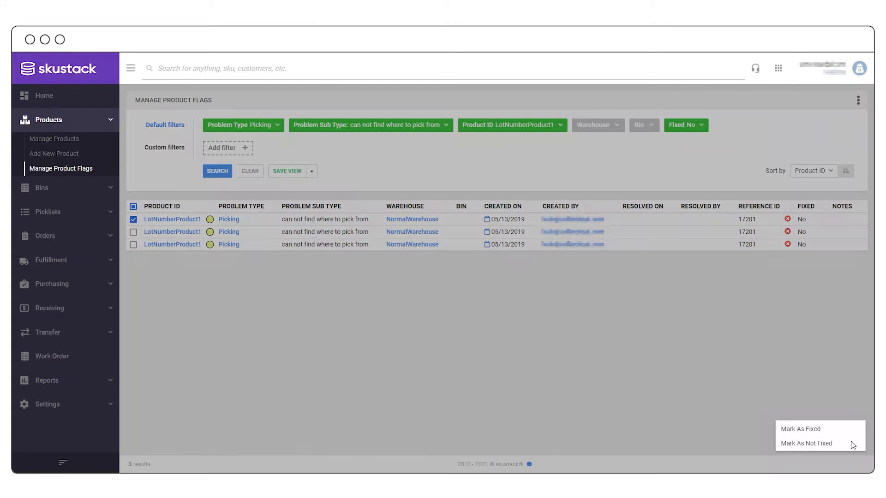
click(834, 429)
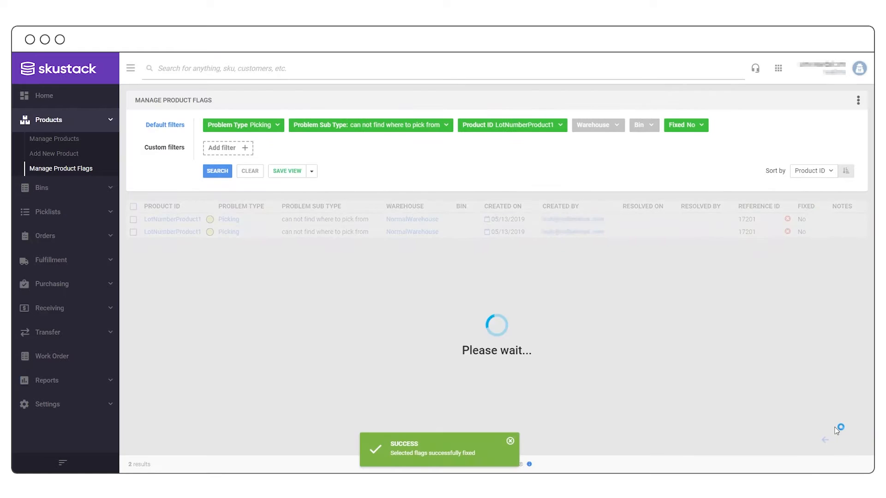
click(698, 127)
click(689, 140)
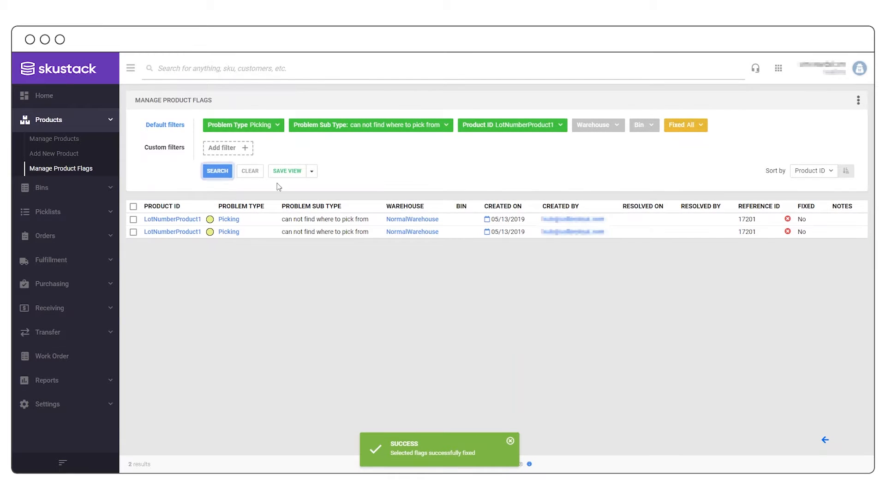
click(225, 174)
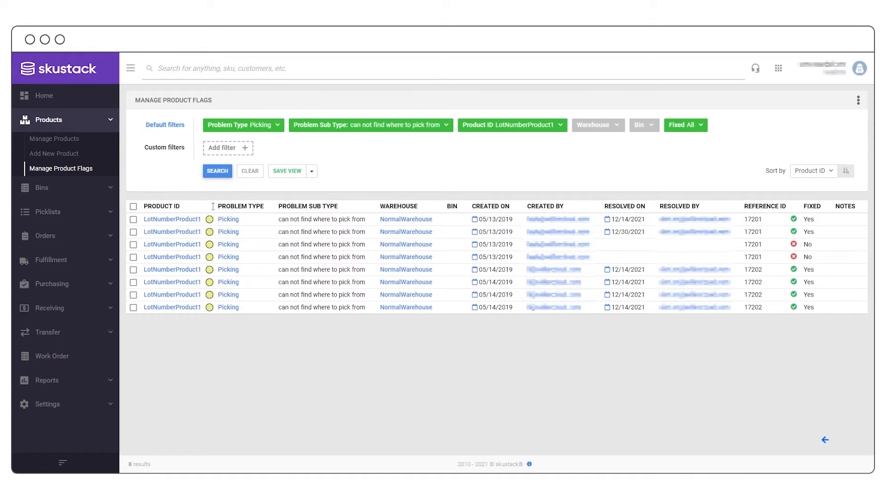
- On LotNumberProduct1's Product Flags page, fix the unfixed 03:43 PM flag
click(194, 224)
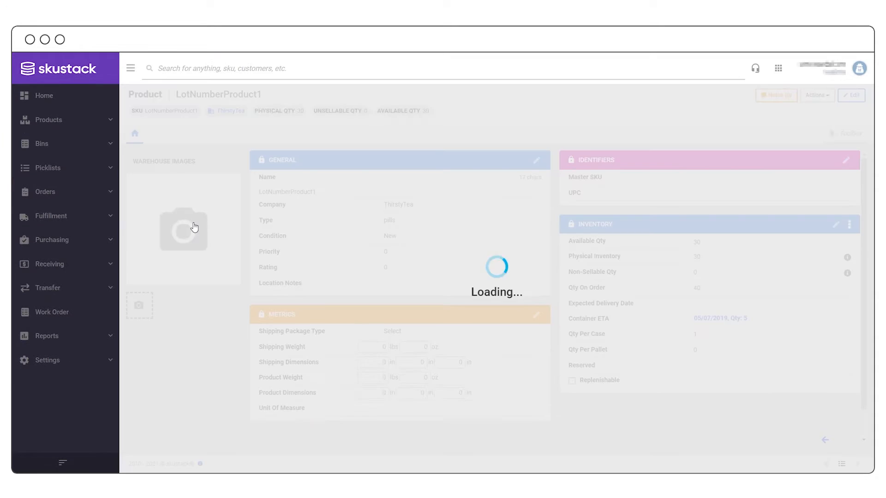
click(849, 133)
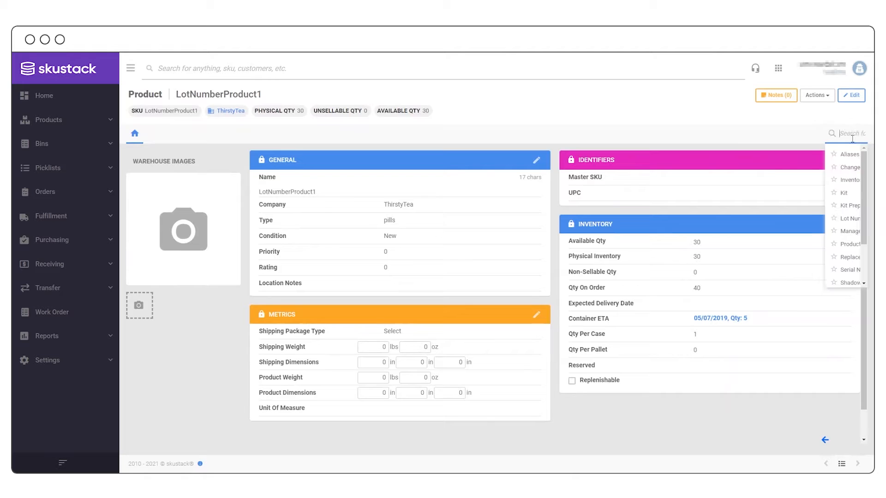
click(787, 245)
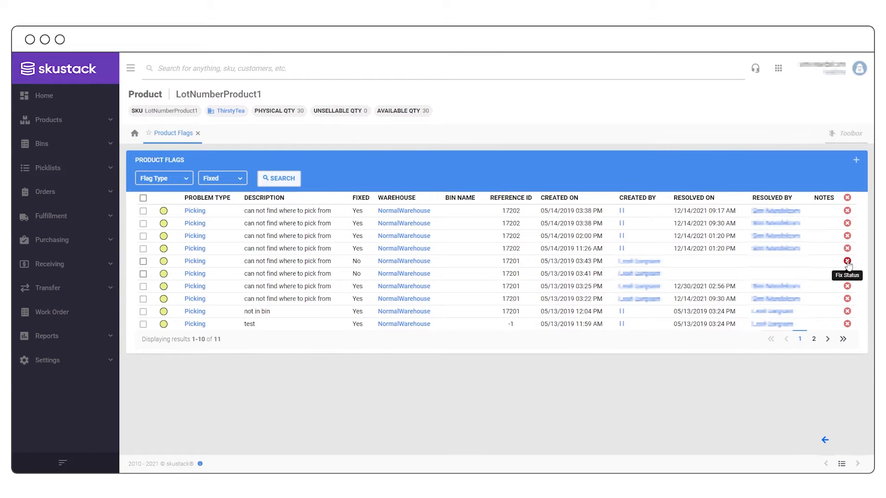
click(847, 261)
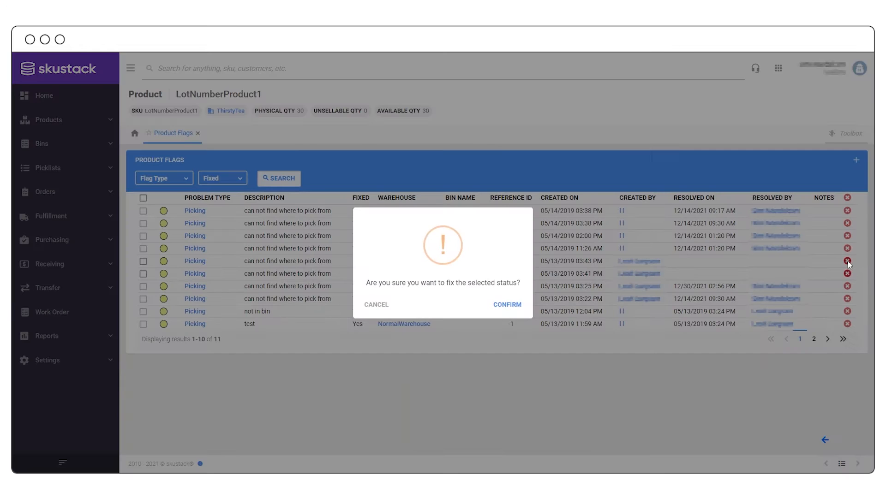
click(500, 307)
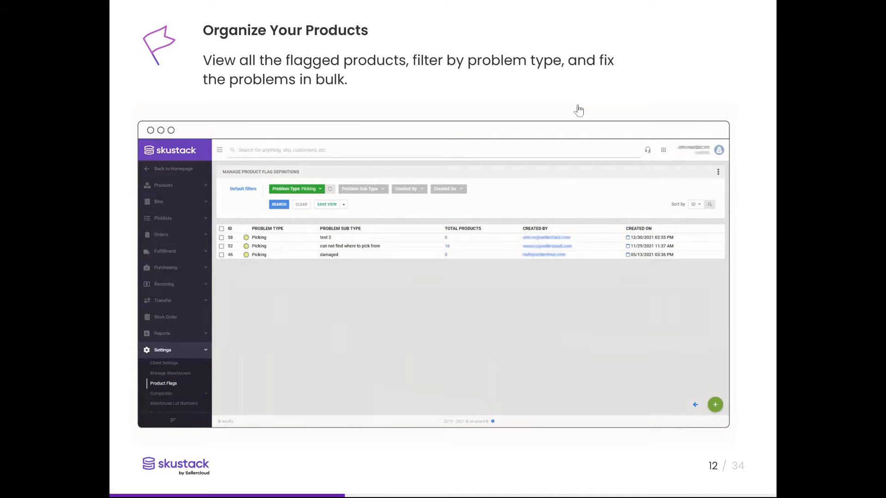
- Advance to slide 13, Manage ITF-14, and play its embedded product demo
click(758, 291)
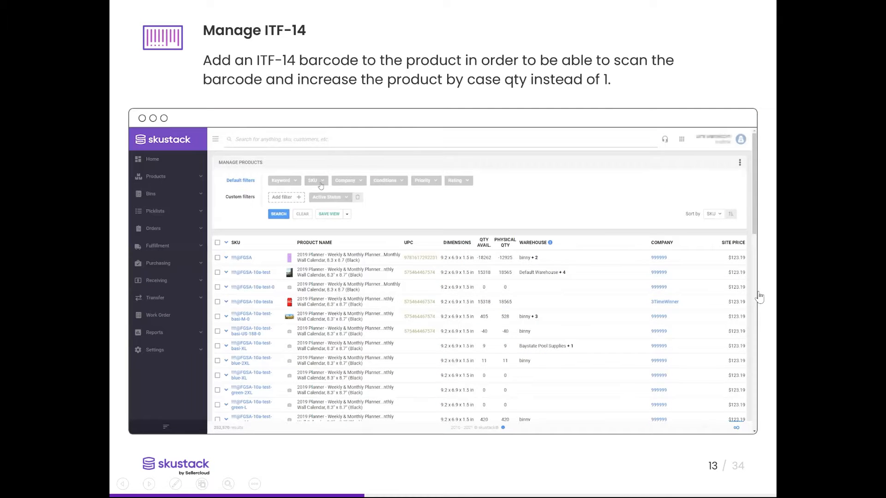
click(759, 298)
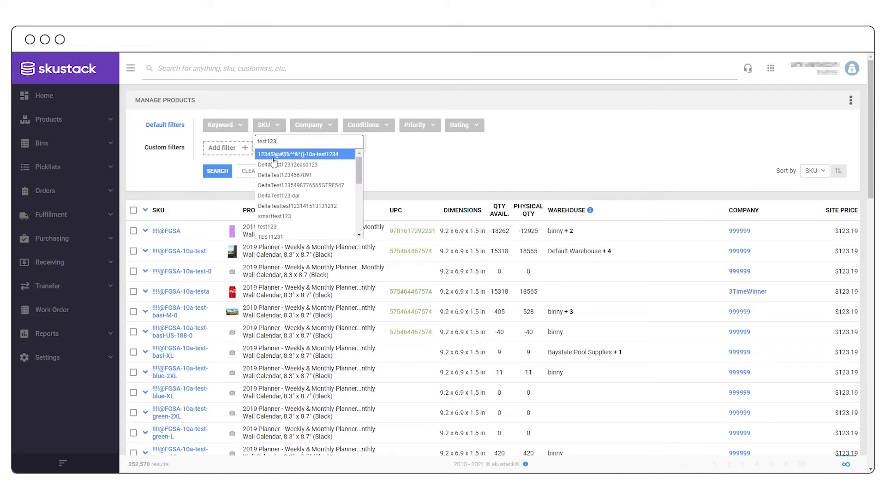
- Filter products to SKU test123 and open its Manage ITF-14 tool
click(268, 226)
click(211, 176)
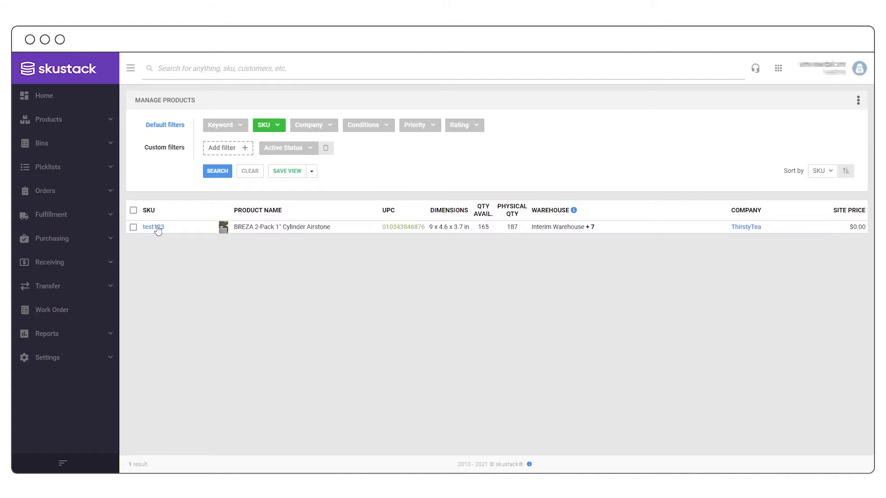
click(154, 227)
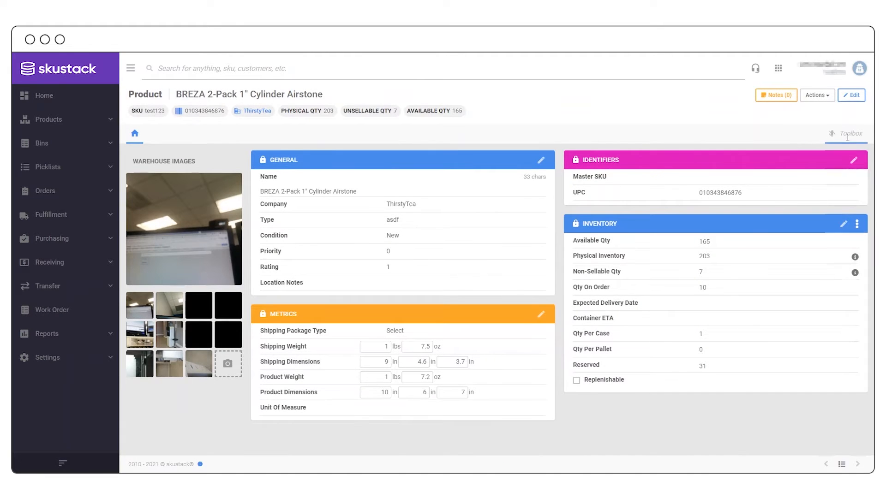
click(846, 135)
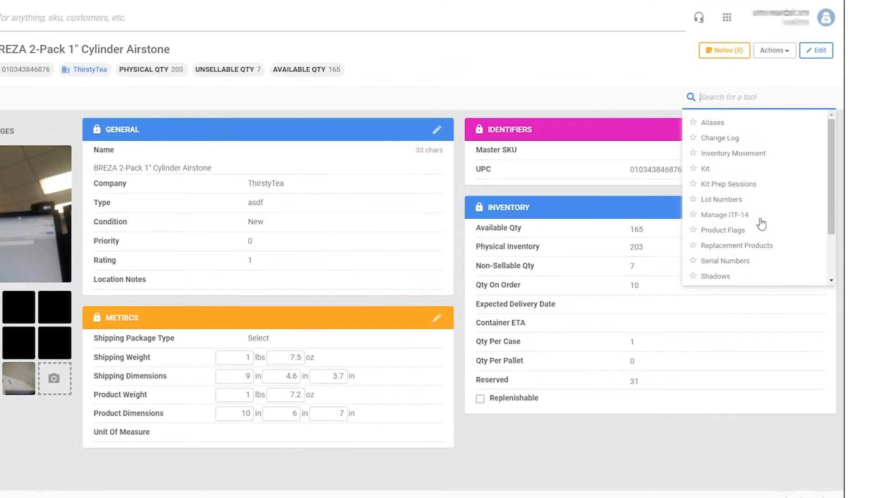
click(760, 218)
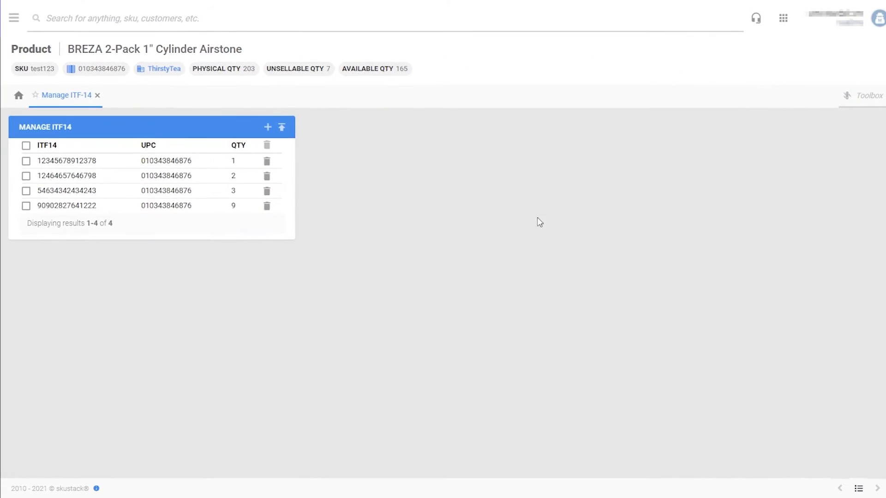
click(269, 129)
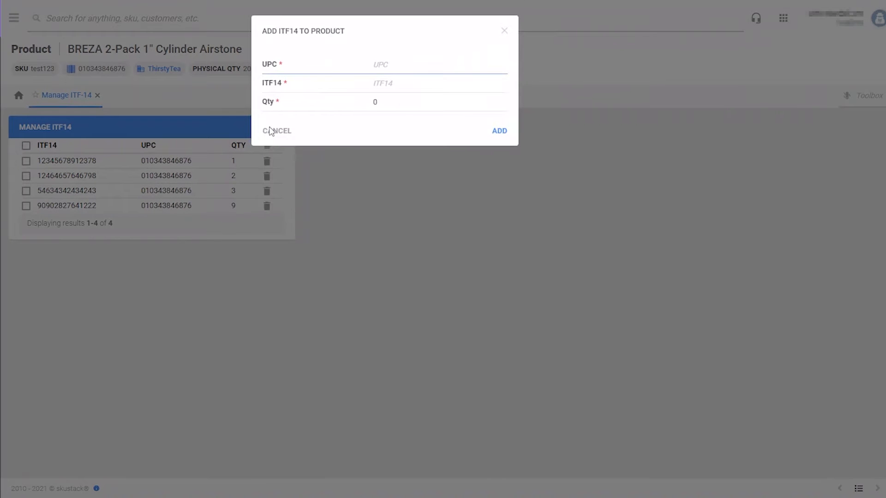
key(ctrl+v)
click(399, 86)
text(789456123)
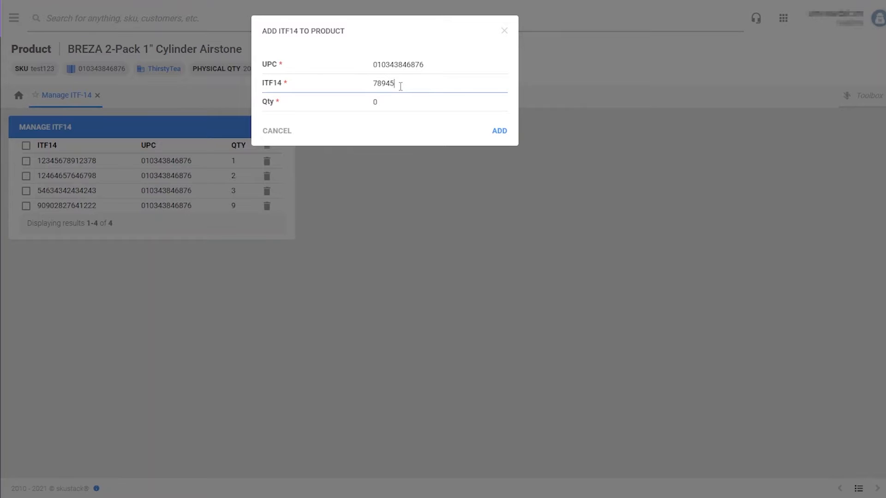
key(Tab)
text(4)
click(499, 131)
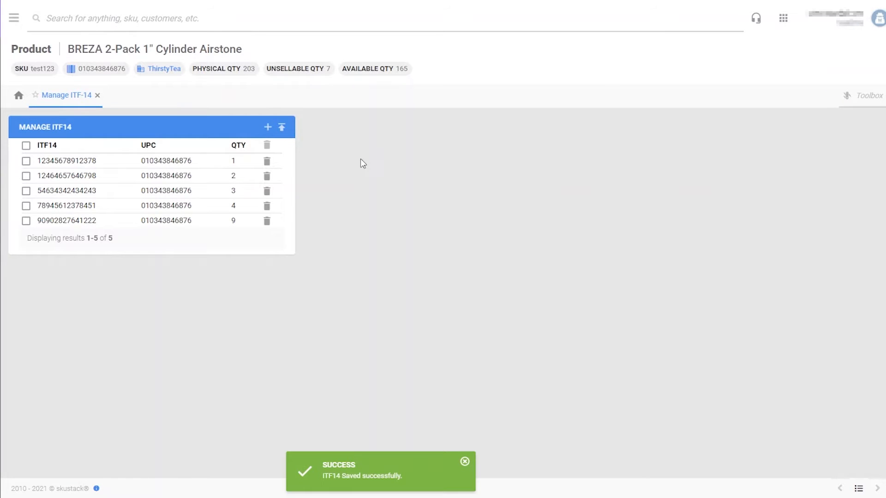
- Download and open the bulk ITF-14 upload template, then advance to the Data integrity slide
click(282, 128)
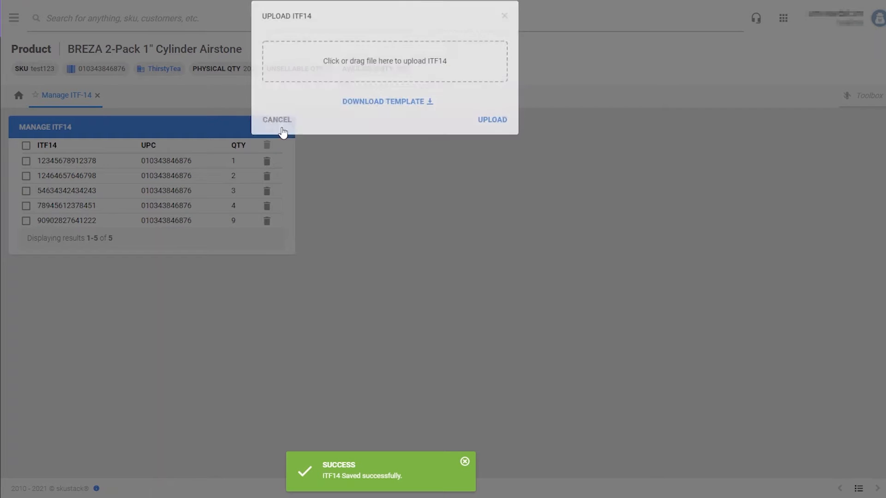
click(372, 116)
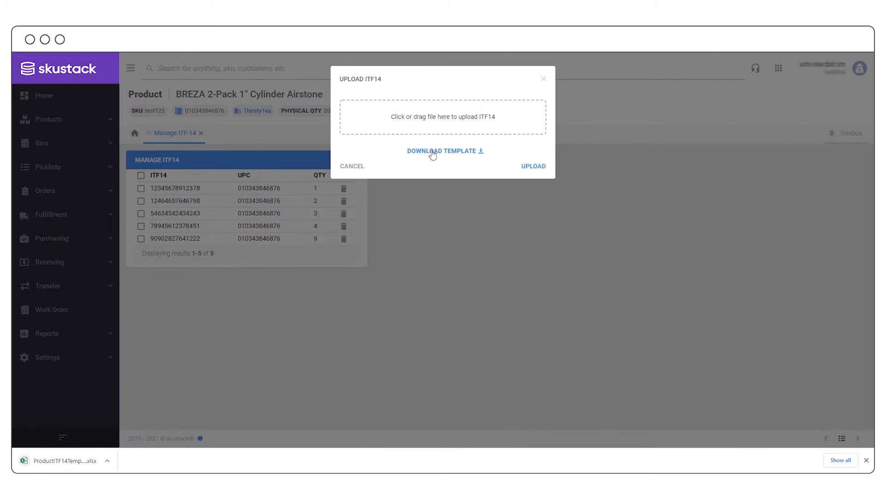
click(56, 465)
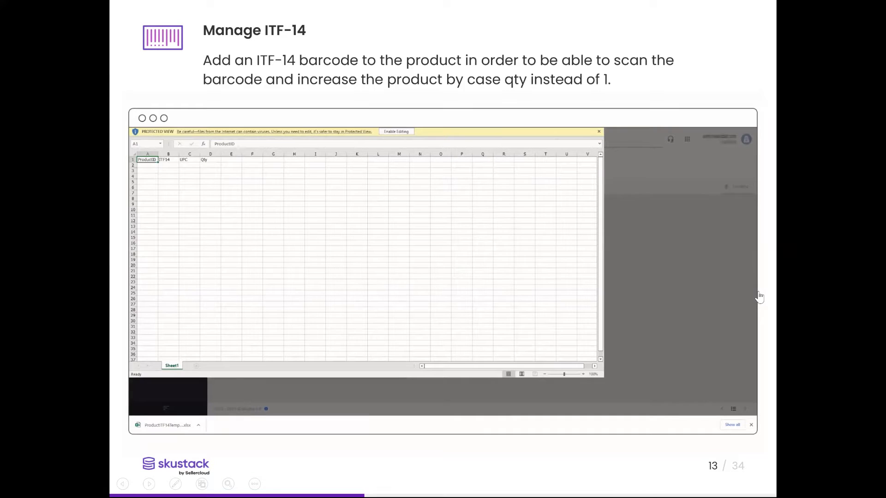
key(Right)
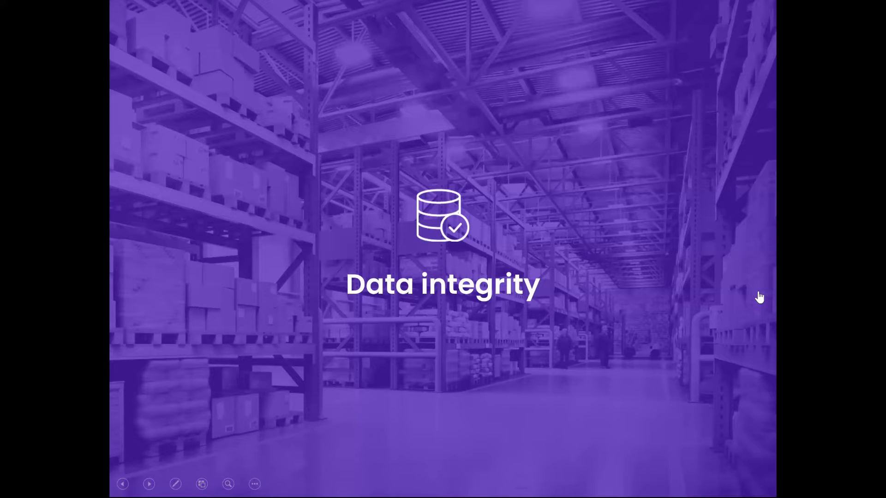
- Advance the slideshow to slide 15, Track Serial Number History
key(Right)
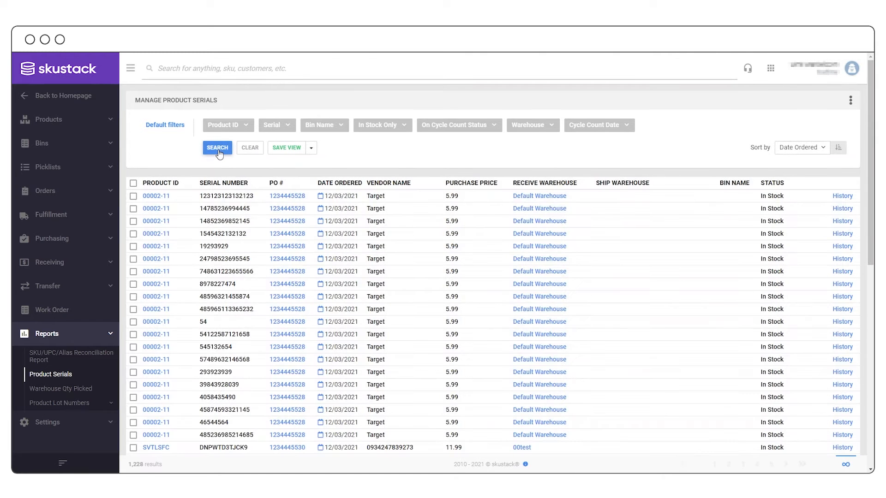
- Filter the product serials list to Product ID JHETFIELD
click(226, 127)
text(i)
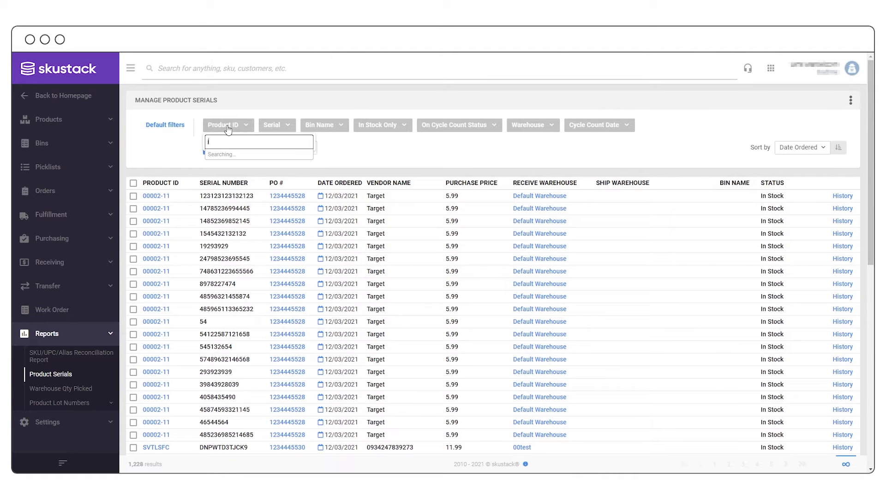
text(het)
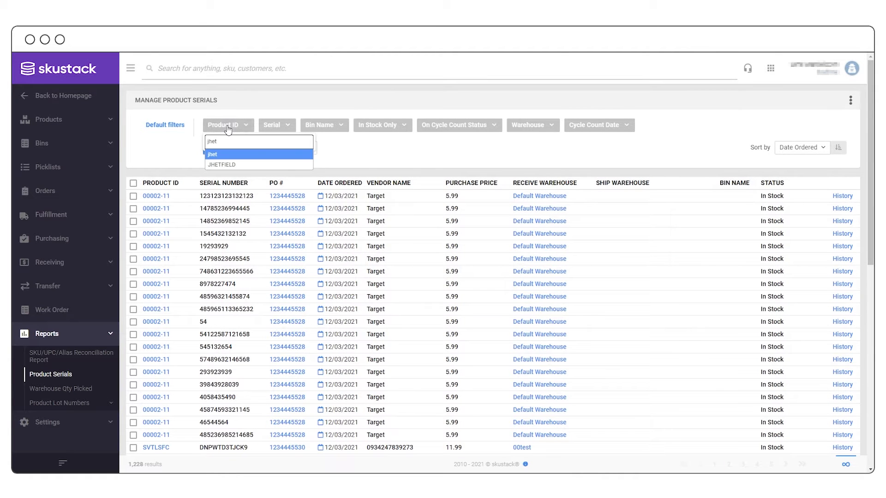
click(232, 167)
click(365, 165)
click(212, 149)
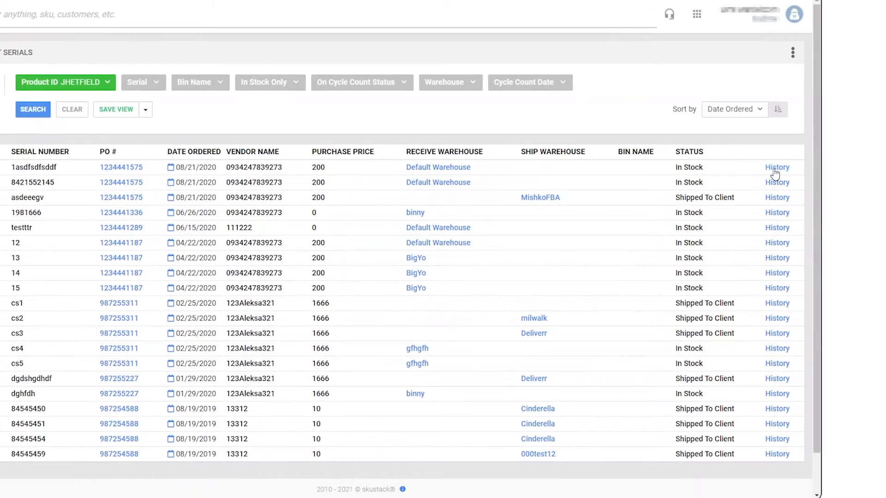
- Review the movement history of the first serial and of serial cs2
click(774, 169)
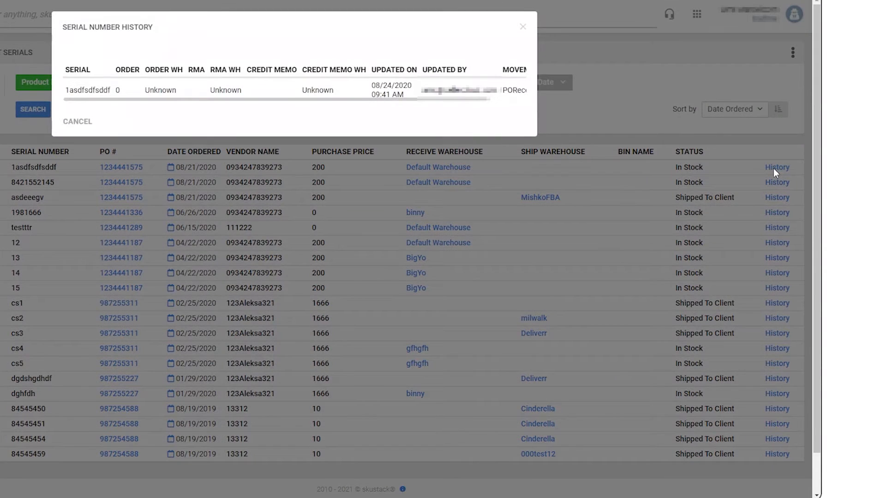
drag(472, 100, 527, 105)
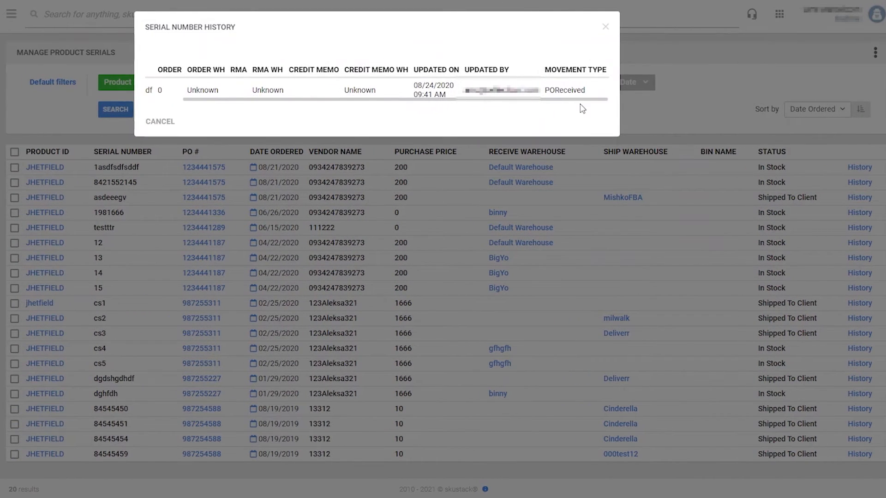
click(606, 27)
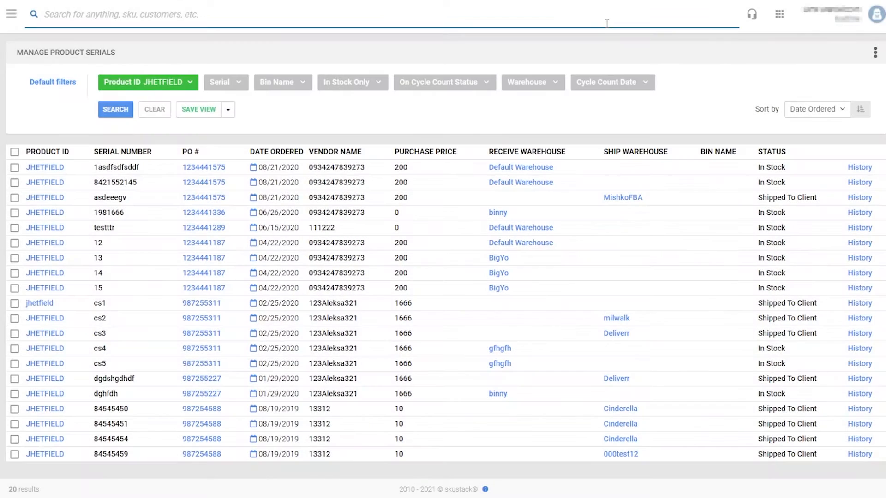
click(860, 319)
drag(526, 240, 587, 241)
scroll(561, 203, down, 2)
scroll(562, 203, down, 2)
scroll(560, 201, up, 5)
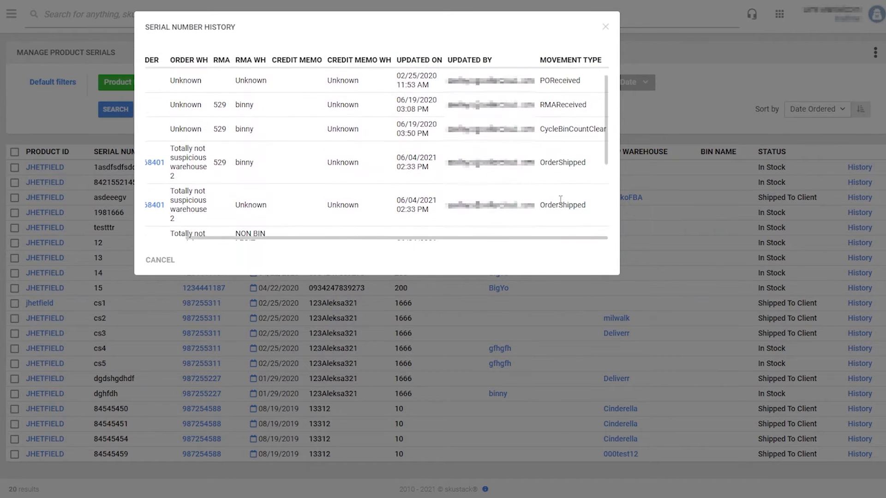
click(606, 28)
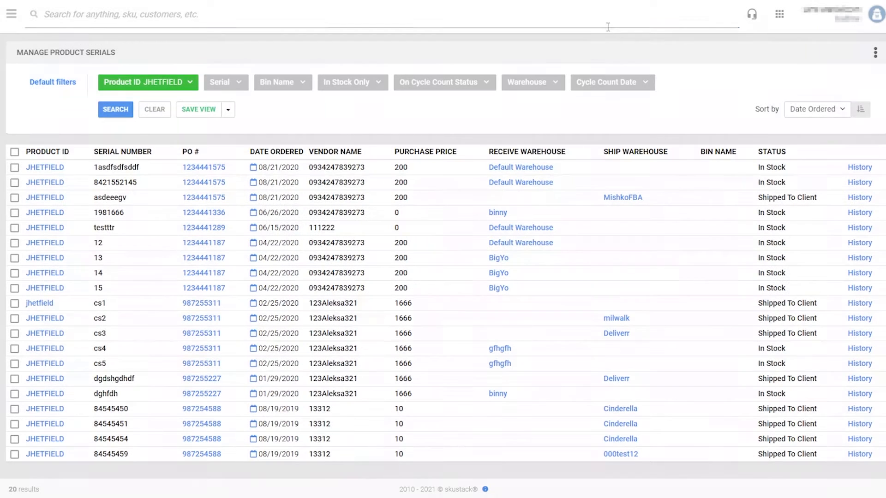
- Search for serial cs1 and open its purchase order 987255311 details
click(227, 86)
text(cs1)
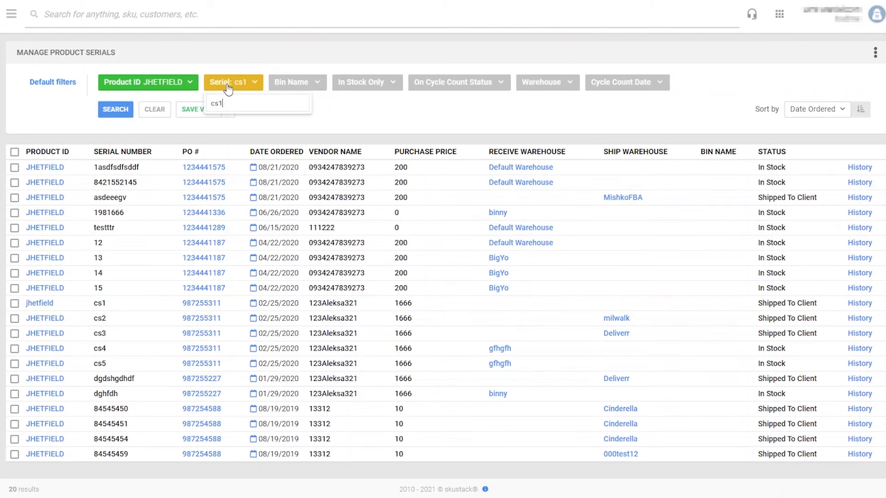
click(121, 111)
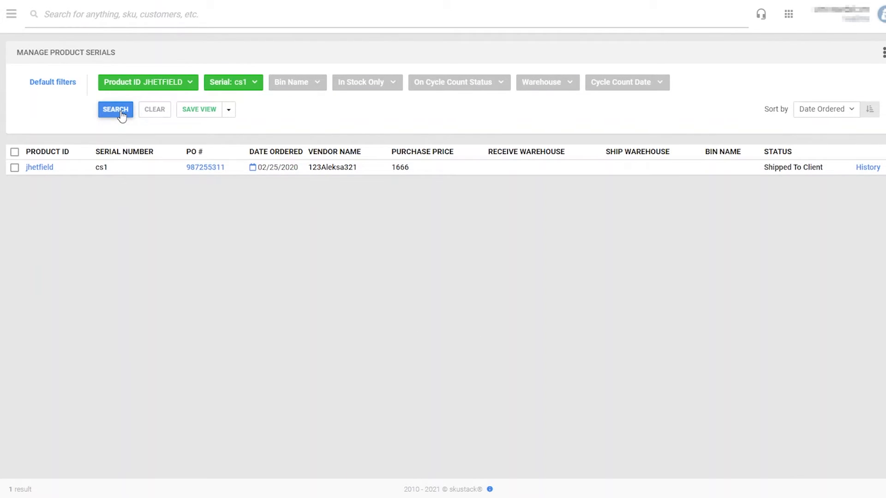
click(204, 168)
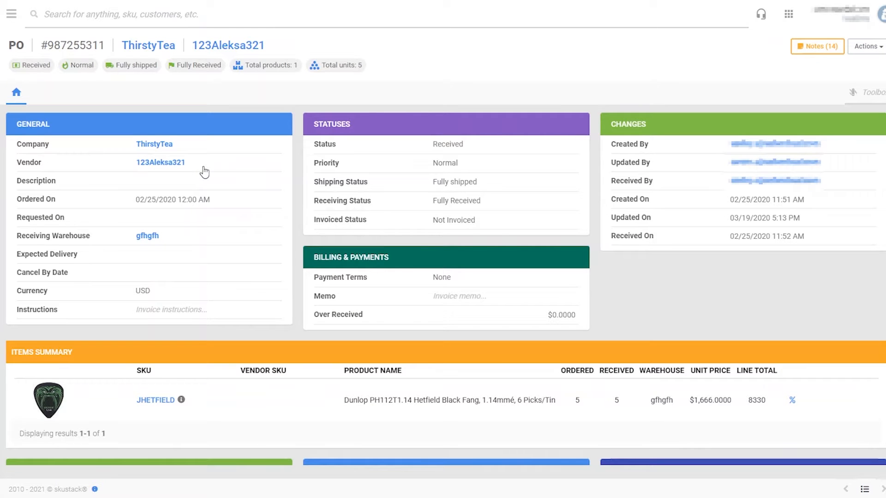
scroll(544, 415, down, 3)
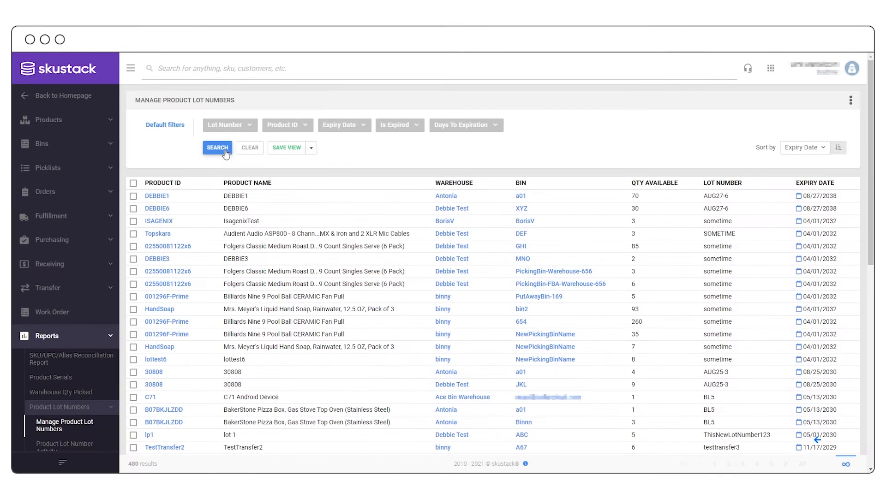
- Filter the lot list to lot number 223344, then clear the filter
click(248, 129)
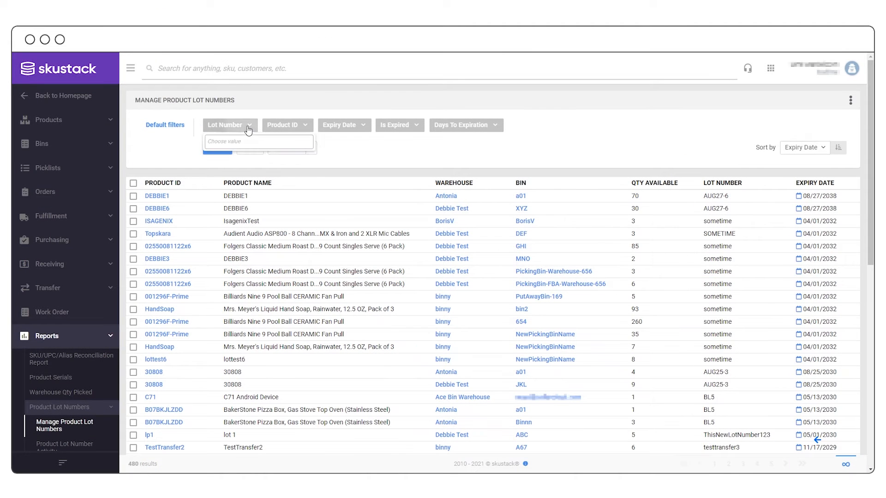
text(2233)
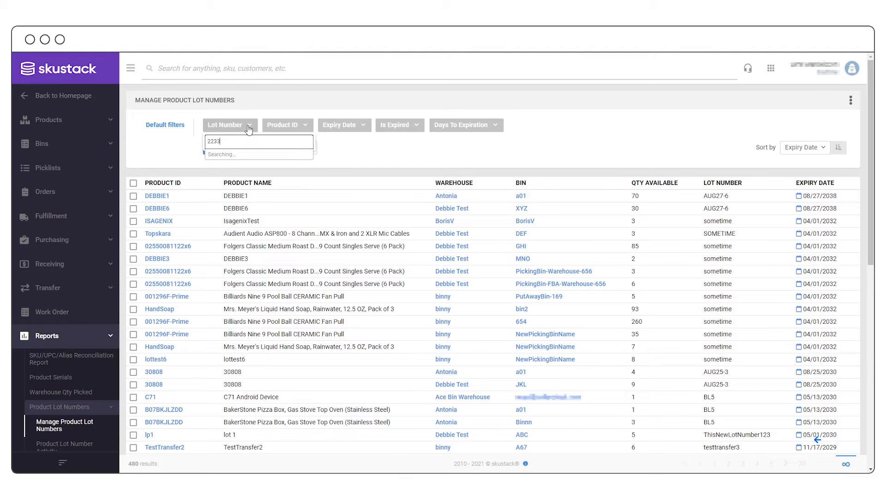
click(246, 165)
click(351, 156)
click(224, 152)
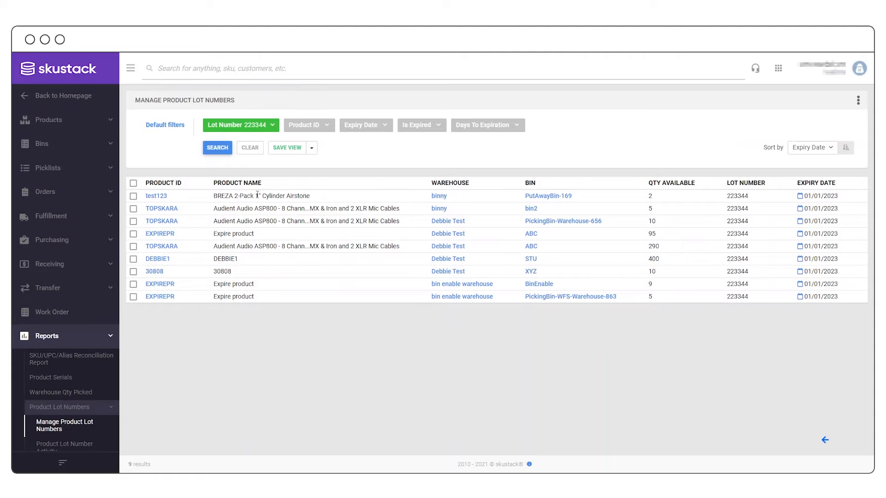
click(251, 152)
click(222, 150)
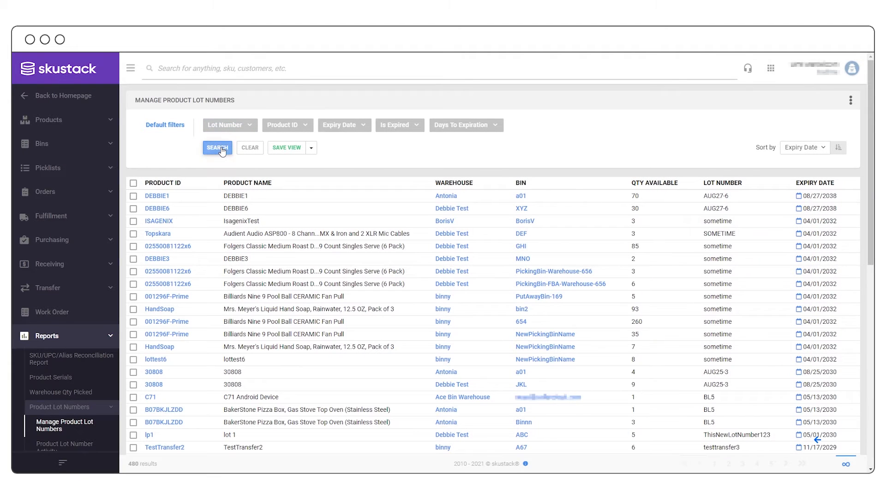
- Filter lots to product 30808 and only lots that are not expired
click(277, 130)
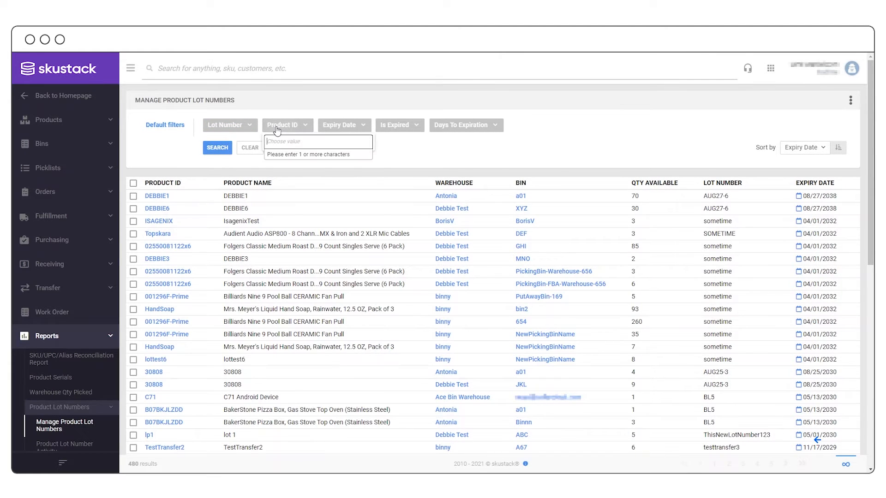
text(308)
click(289, 169)
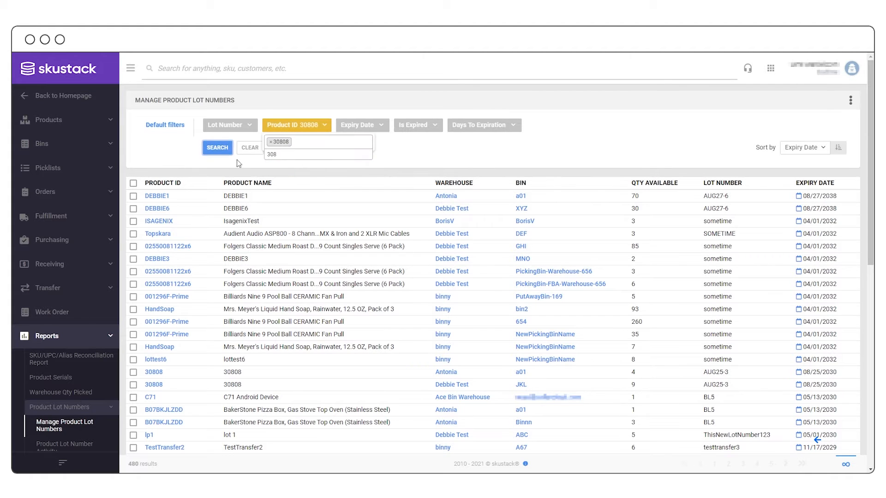
click(224, 148)
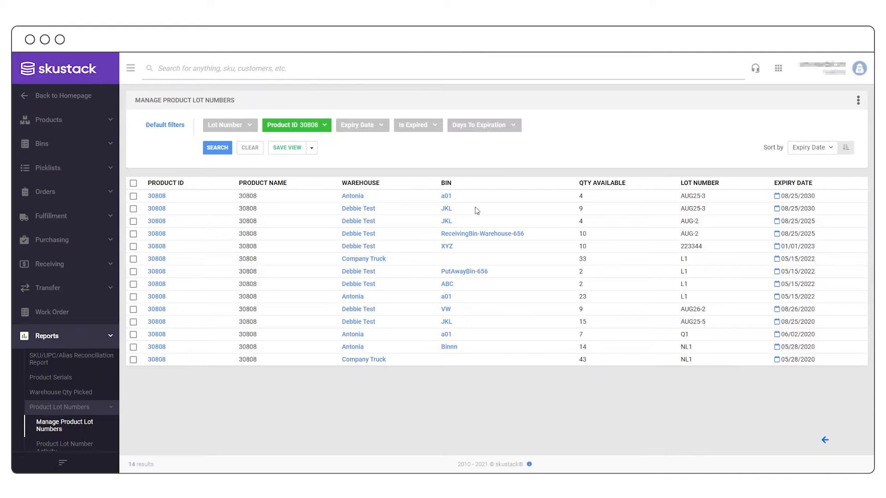
click(409, 128)
click(405, 157)
click(221, 148)
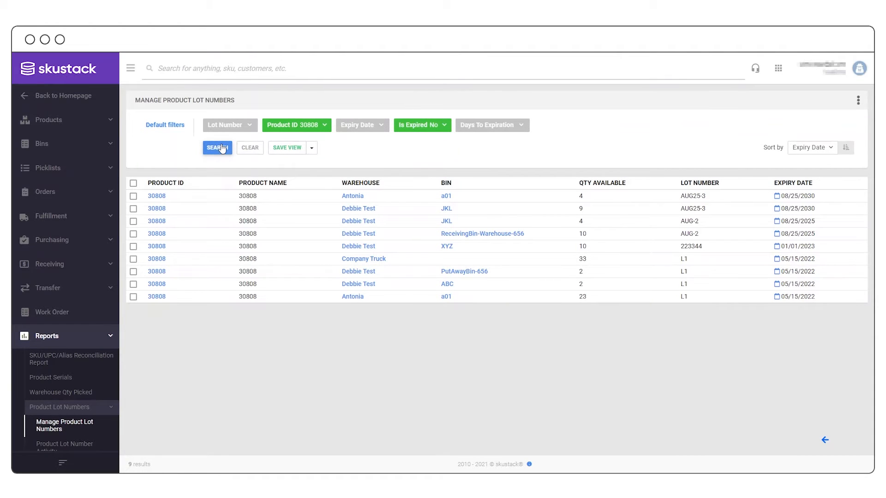
- Filter lots expiring in 90 to 180 days, then clear all filters
click(525, 131)
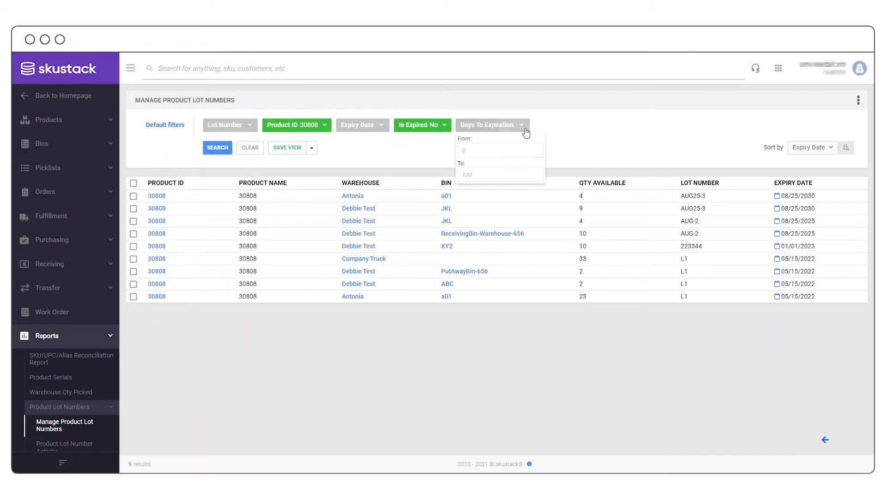
text(90)
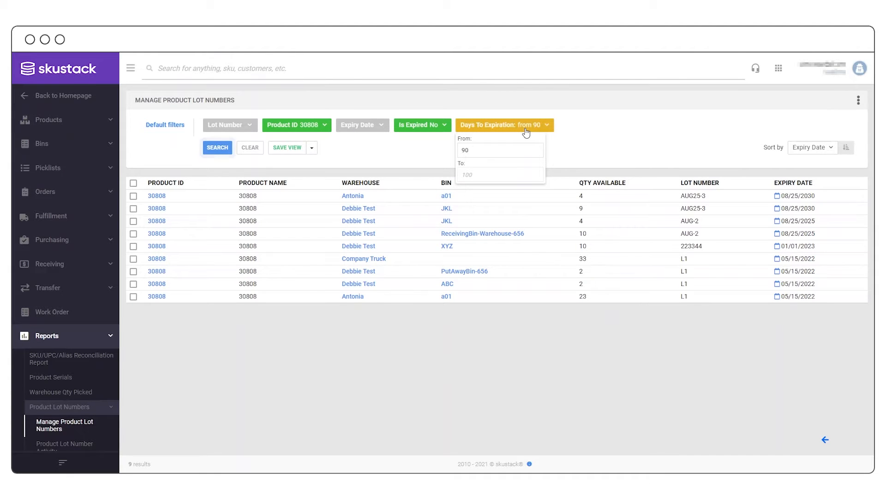
click(520, 177)
text(180)
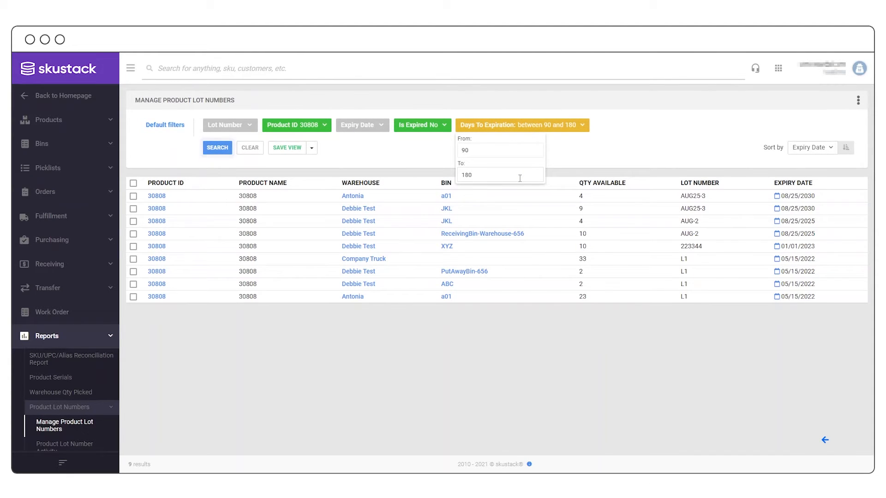
click(210, 150)
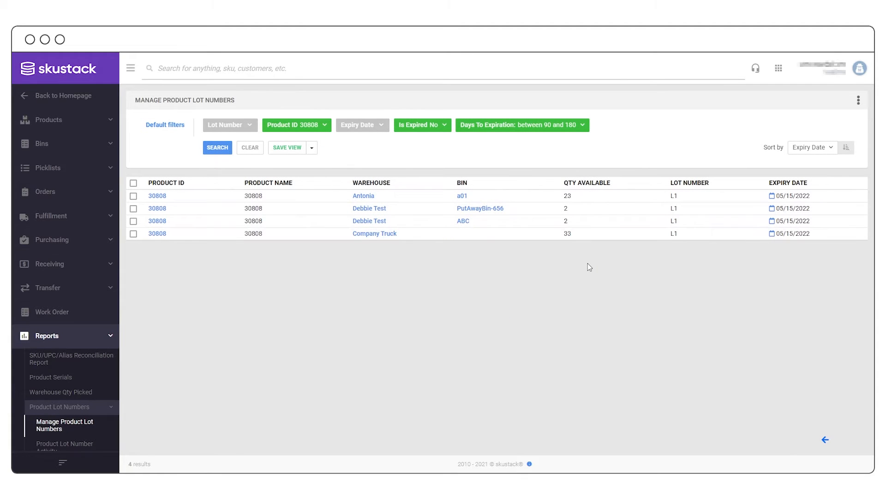
click(250, 147)
click(224, 150)
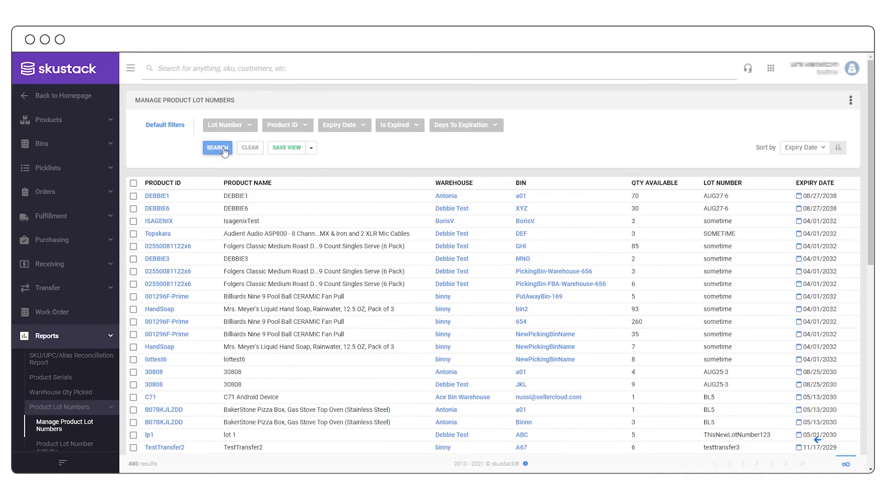
- Filter lots expiring 12/30/2021 to 06/03/2022, then open product 30808's details
click(347, 126)
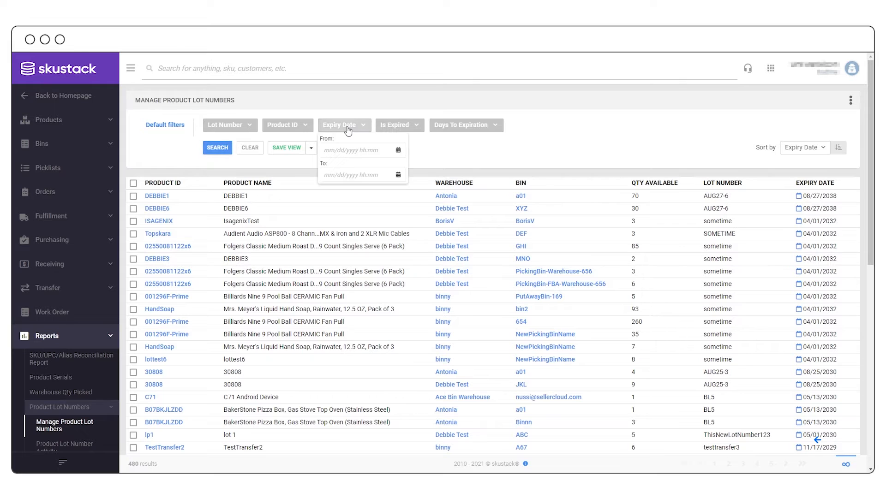
click(340, 150)
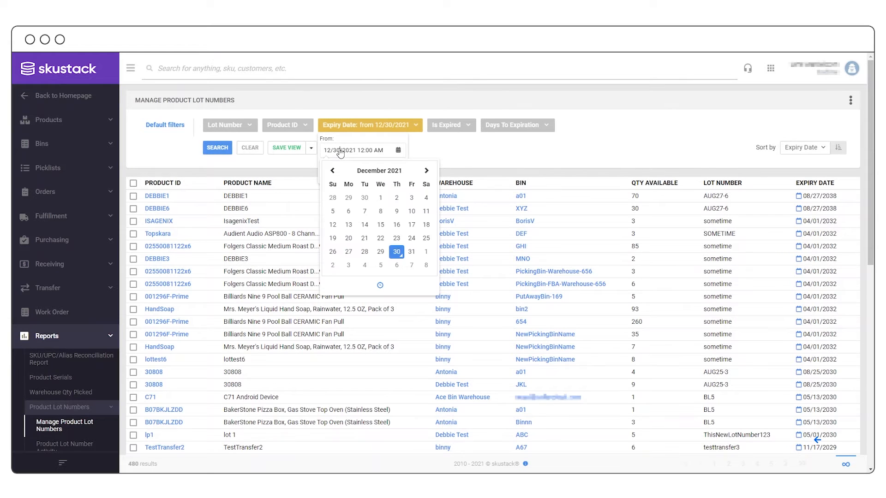
click(397, 253)
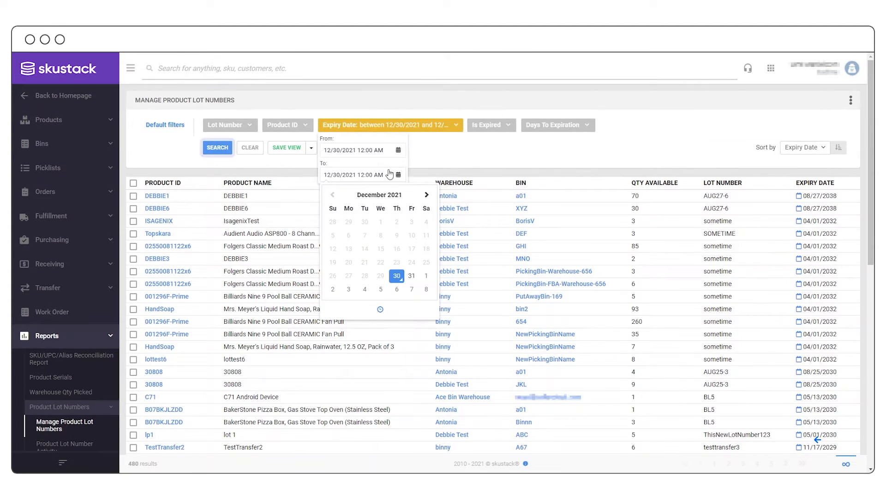
click(425, 196)
click(425, 196)
click(424, 196)
click(425, 196)
click(425, 196)
click(425, 196)
click(411, 222)
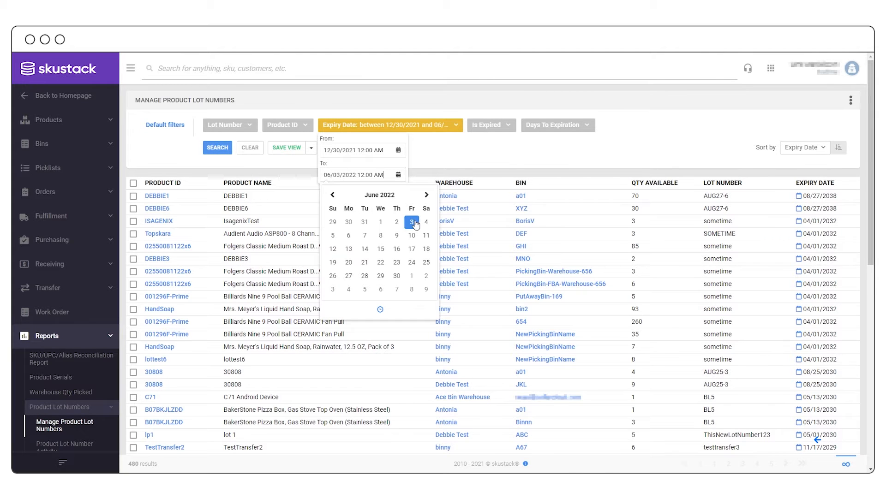
click(227, 153)
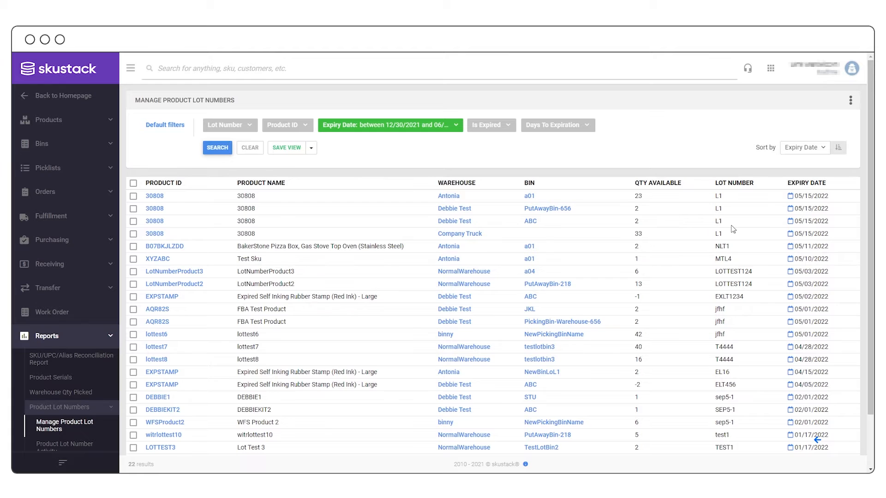
scroll(733, 230, down, 2)
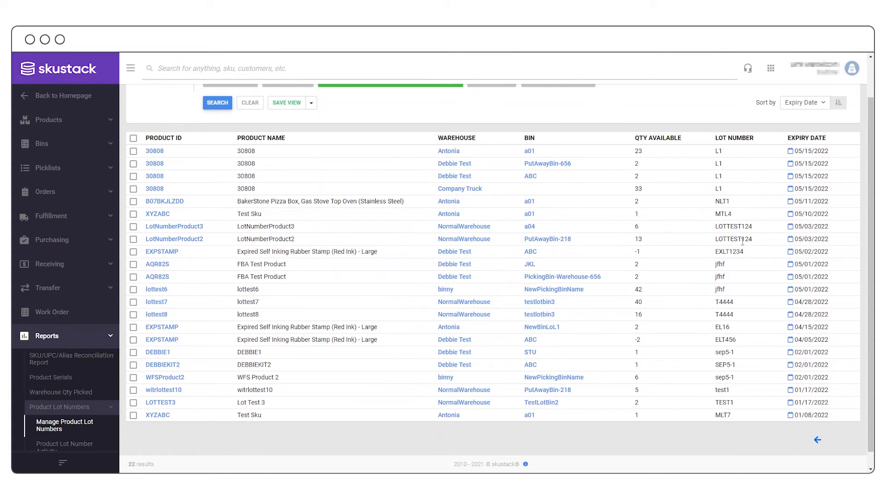
scroll(741, 242, up, 2)
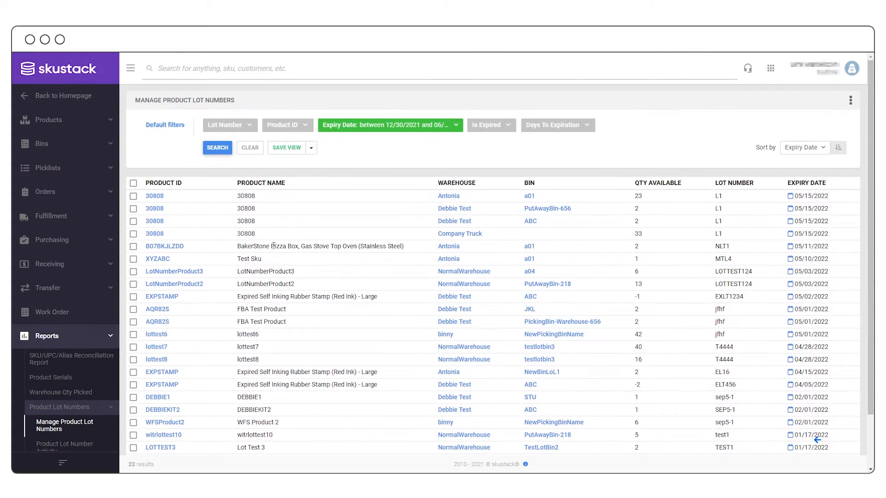
click(155, 197)
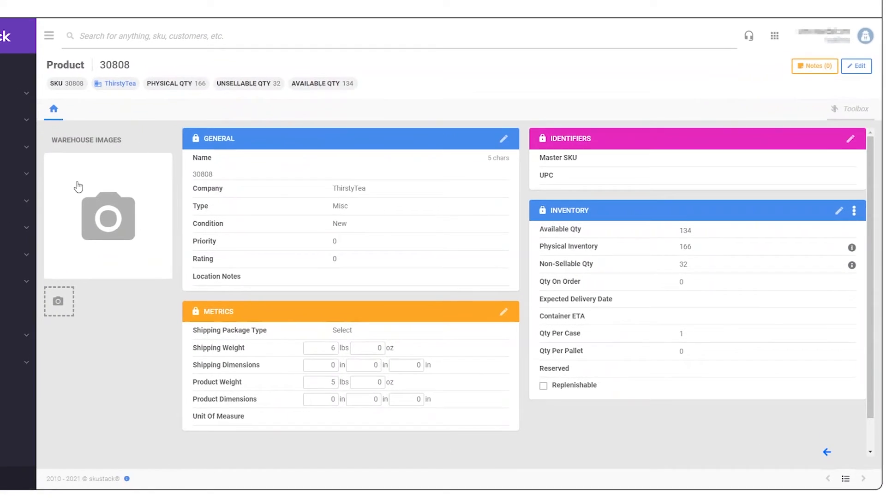
- Open product 30808's lot numbers via Toolbox and filter to lot 2233445
click(850, 109)
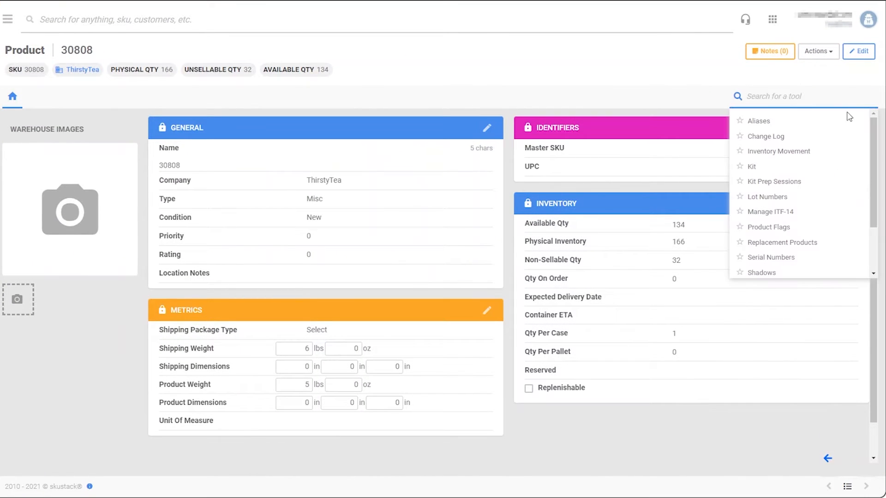
click(790, 198)
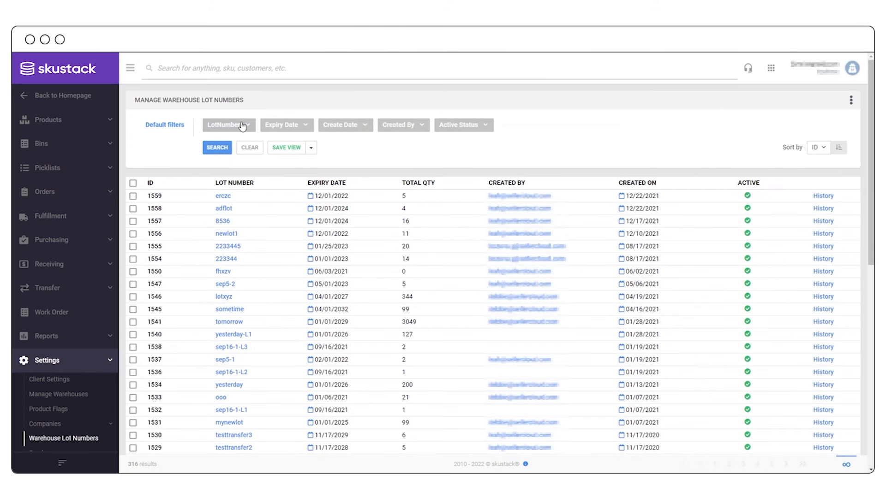
click(242, 126)
text(2233)
click(216, 174)
click(195, 157)
click(212, 149)
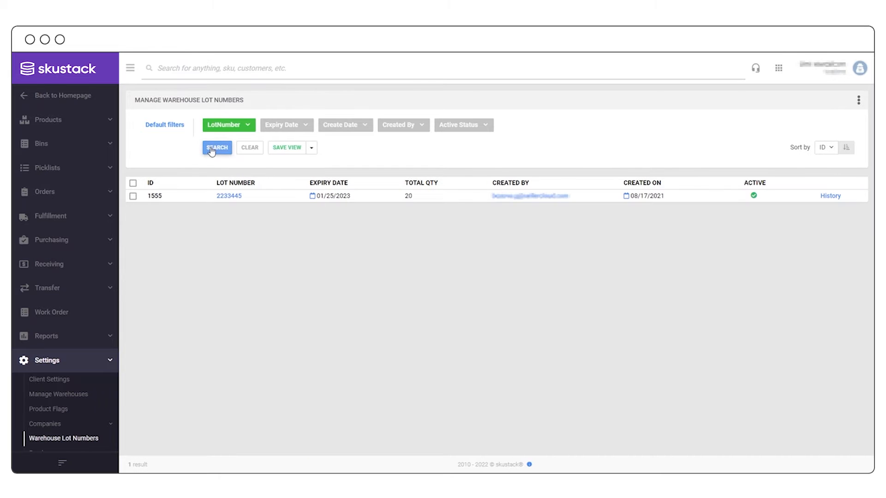
- View lot 2233445's products, then check its expiry date update history
click(224, 199)
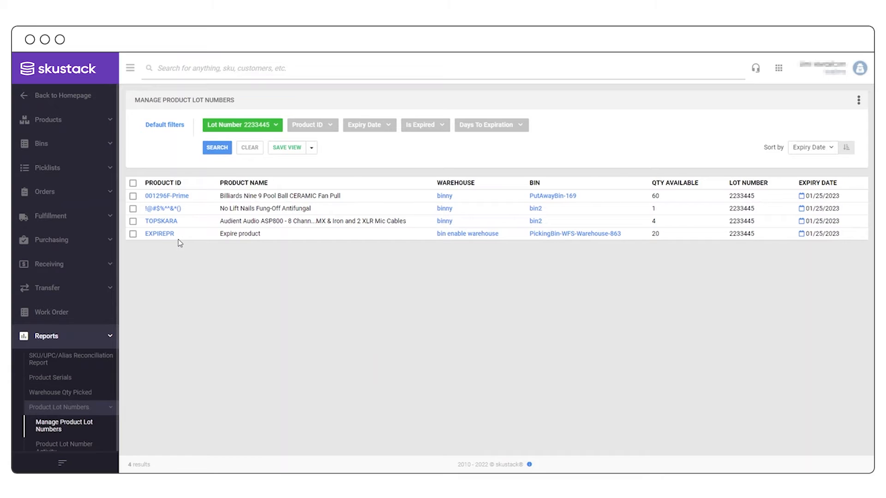
key(alt+Left)
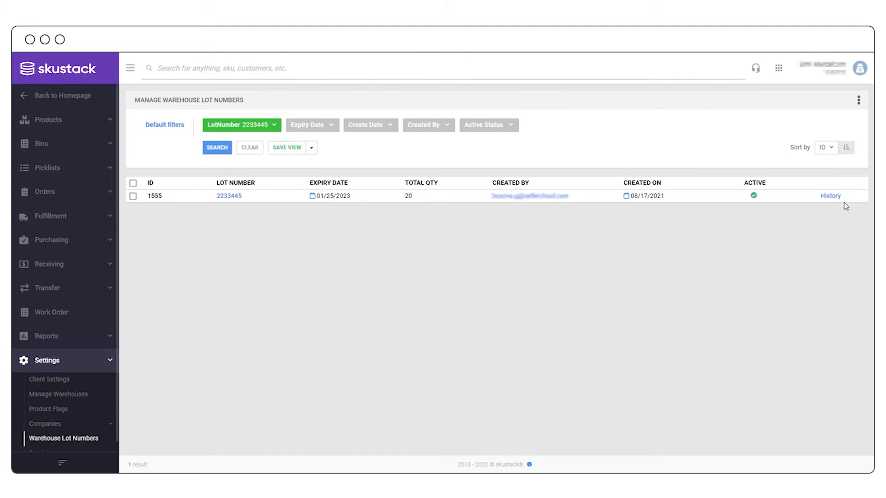
click(834, 196)
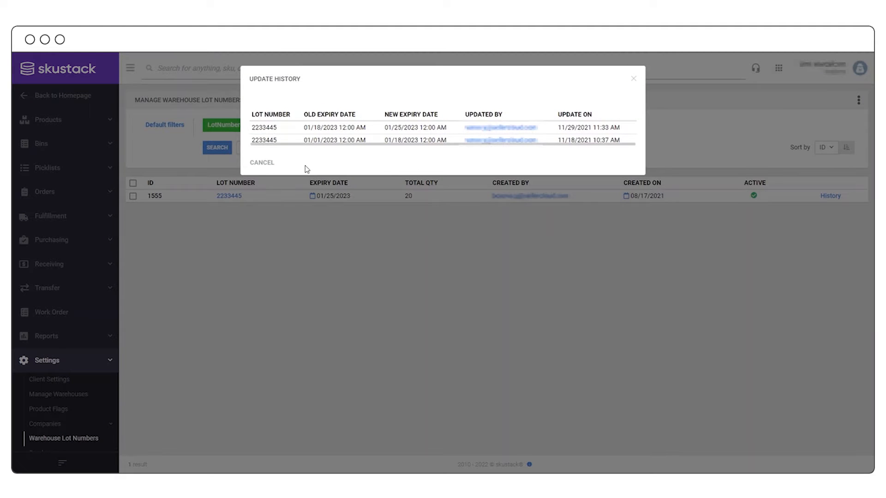
click(261, 163)
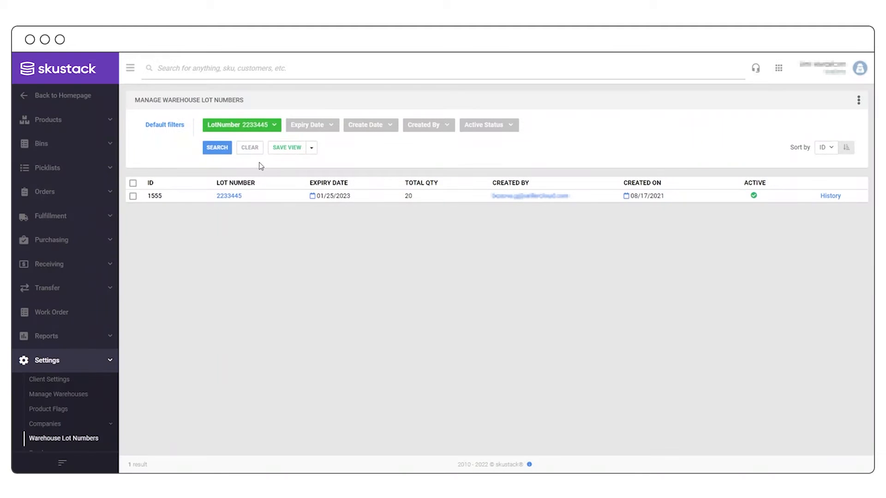
- Replace the lot filter with an expiry range of 01/11/2022 to 08/05/2022
click(256, 152)
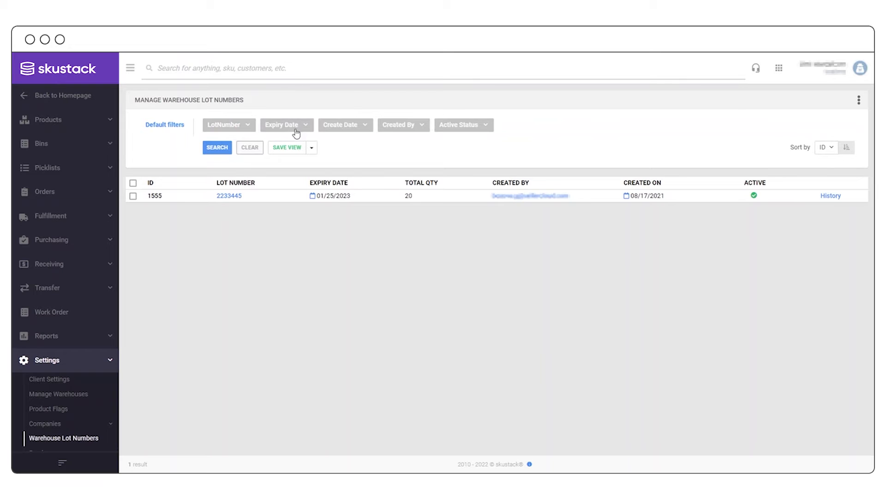
click(299, 129)
click(297, 151)
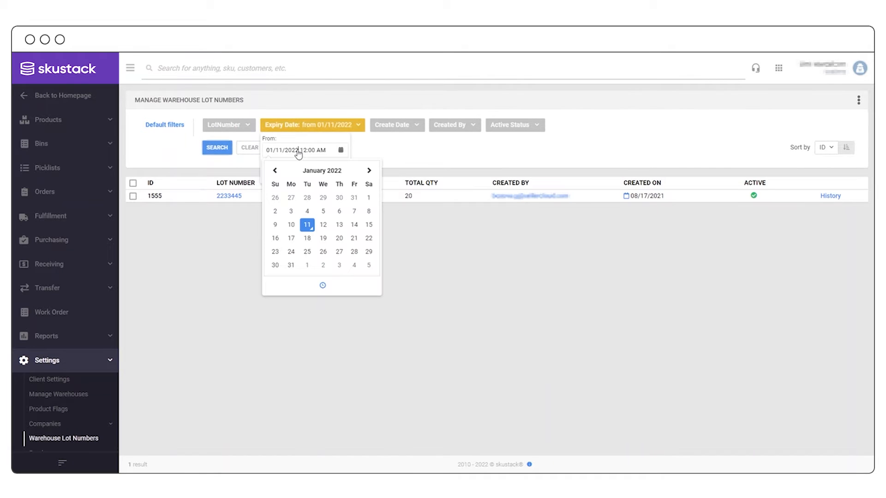
click(308, 226)
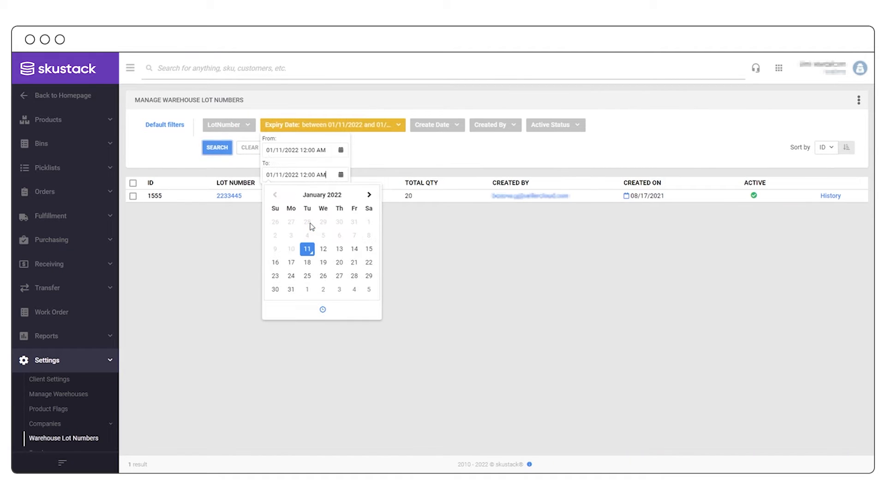
click(369, 195)
click(368, 196)
click(368, 196)
click(368, 195)
click(368, 195)
click(368, 196)
click(368, 196)
click(354, 222)
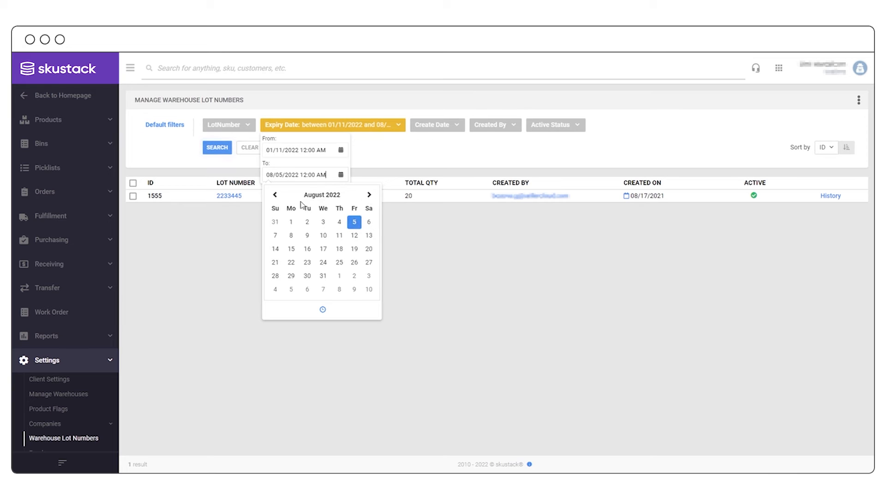
click(222, 148)
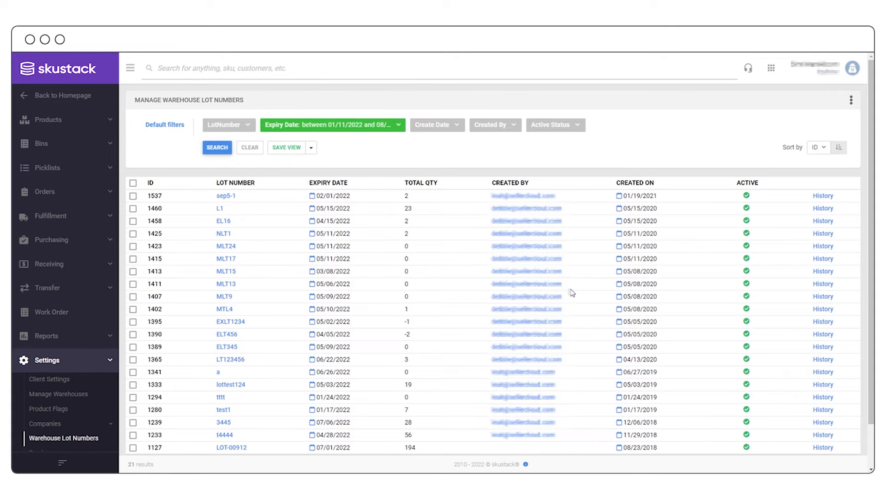
- Enable disabled lot jfhf (ID 1548), then list lots of all active statuses
click(579, 130)
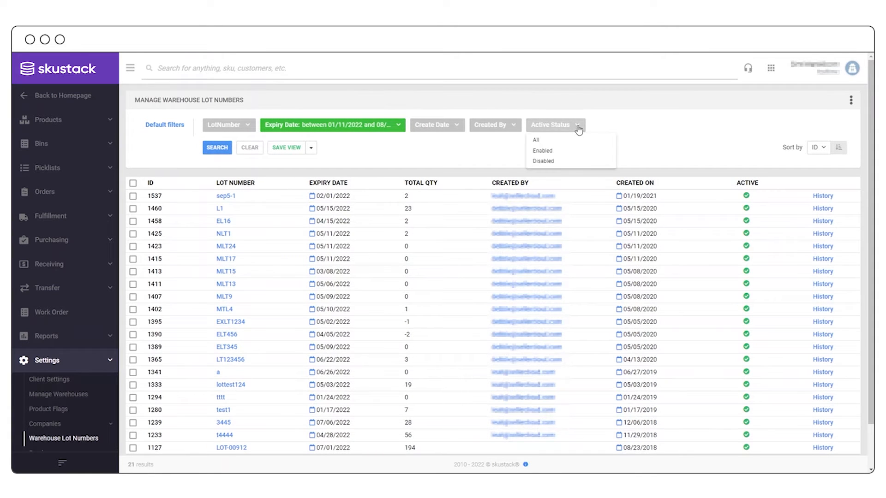
click(567, 165)
click(216, 148)
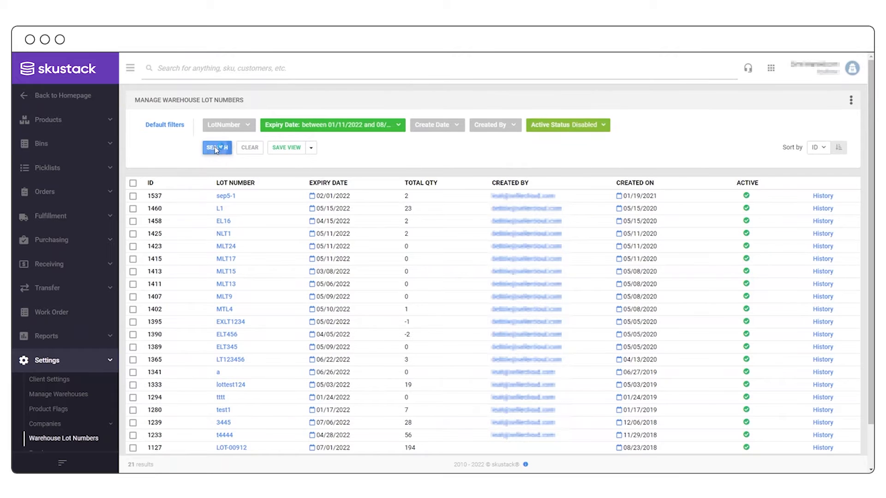
click(133, 196)
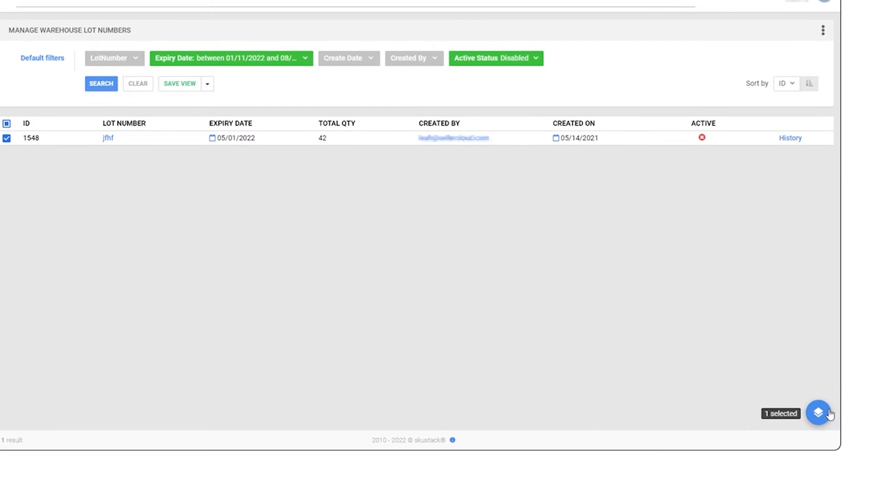
click(833, 424)
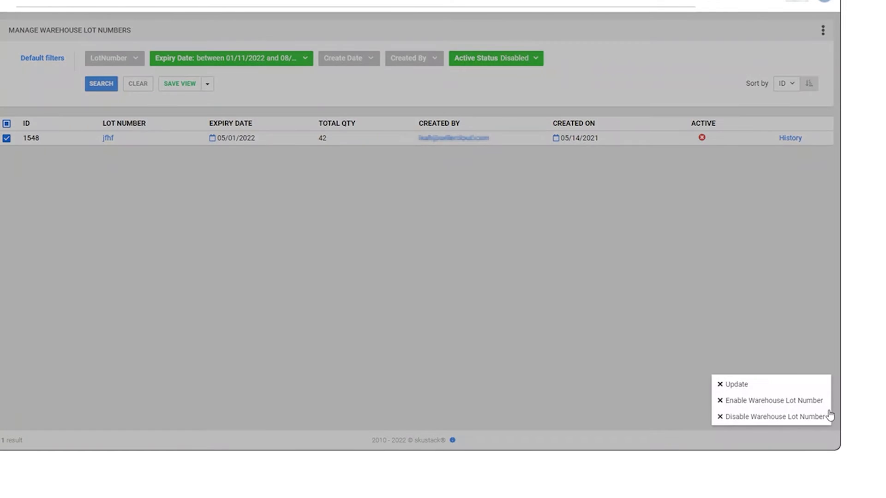
click(807, 401)
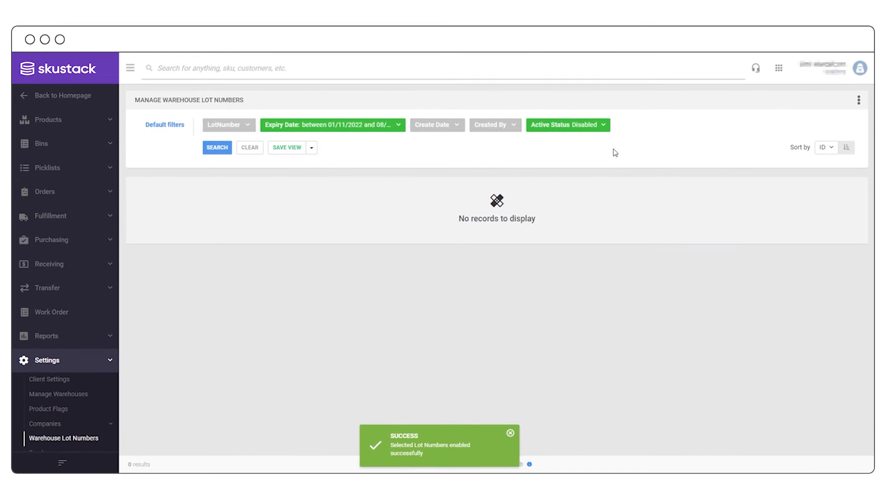
click(601, 129)
click(588, 141)
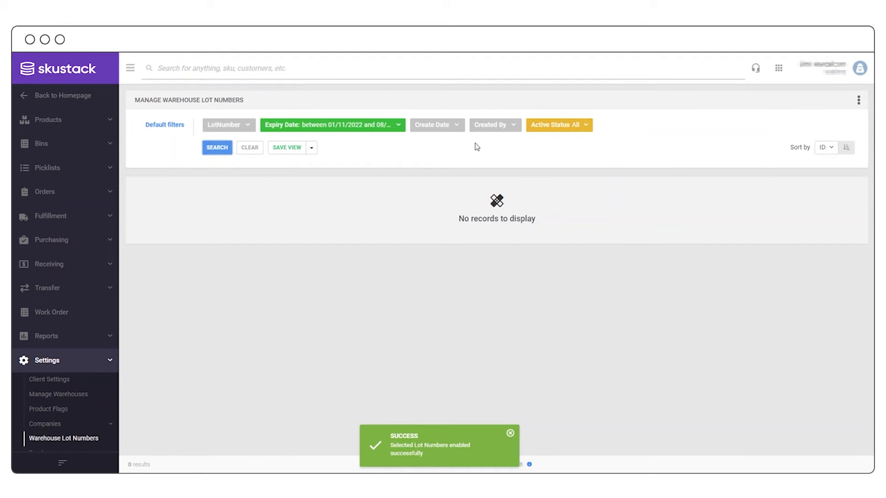
click(225, 149)
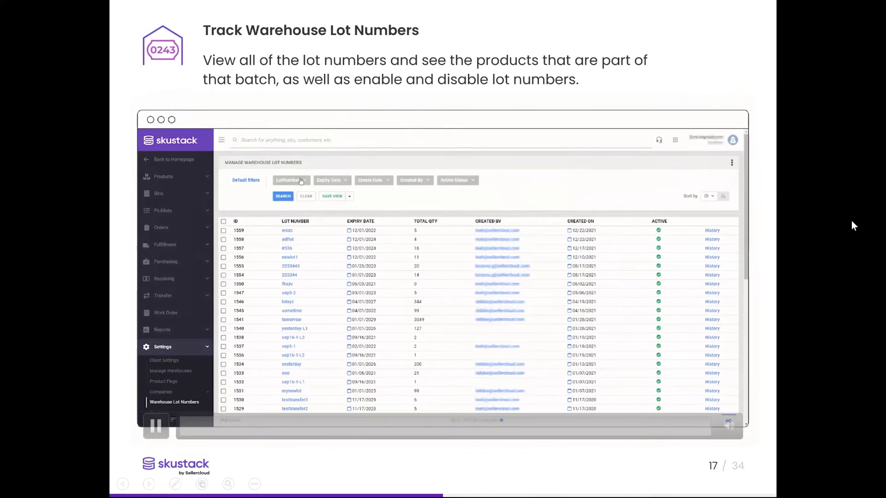
- Advance to slide 18, the SKU/UPC/Alias Reconciliation Report
click(852, 221)
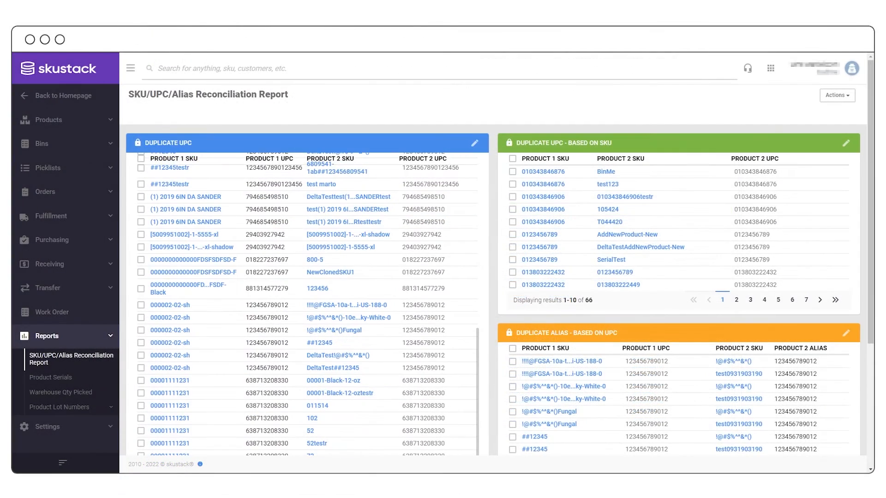
scroll(307, 304, up, 6)
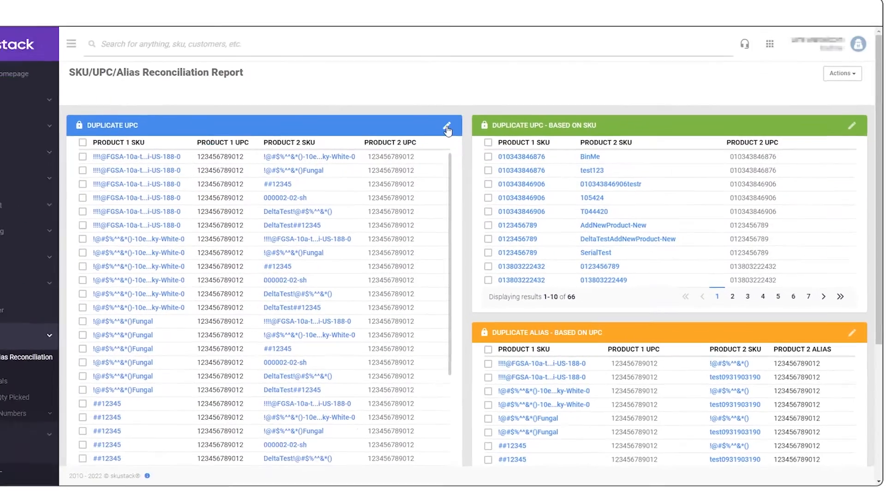
click(475, 144)
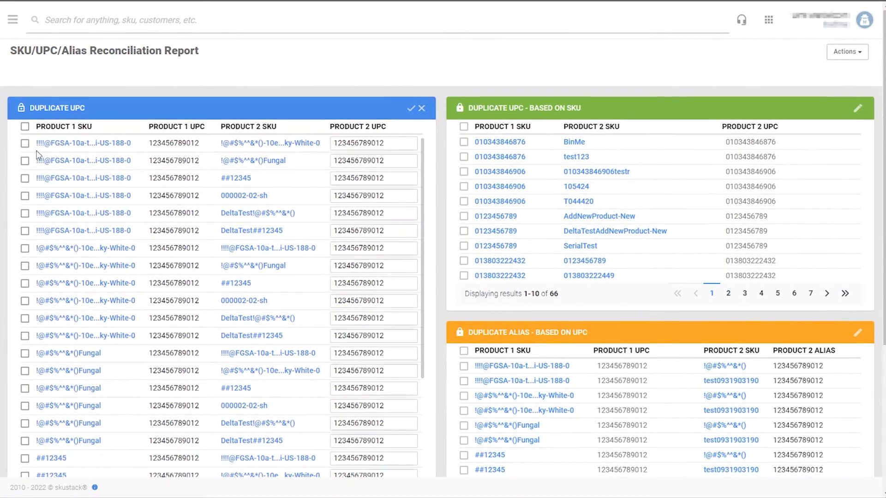
click(24, 144)
click(24, 178)
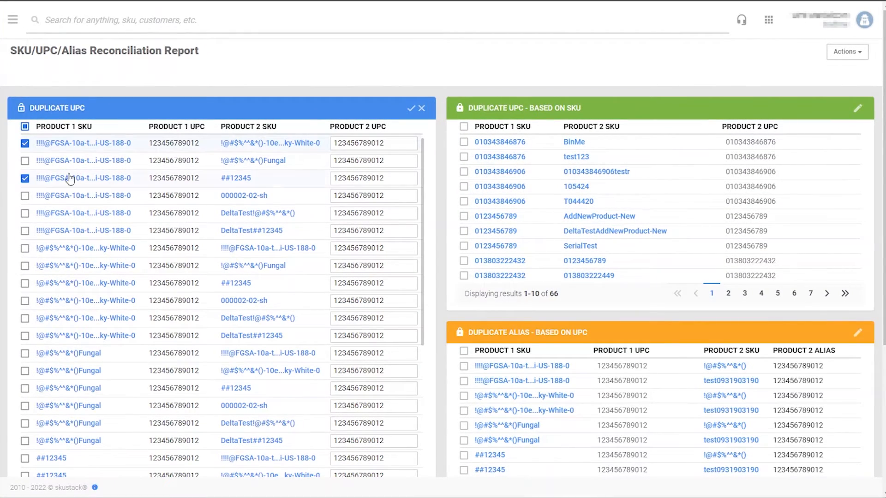
double_click(399, 144)
text(883028593057)
drag(388, 176, 344, 182)
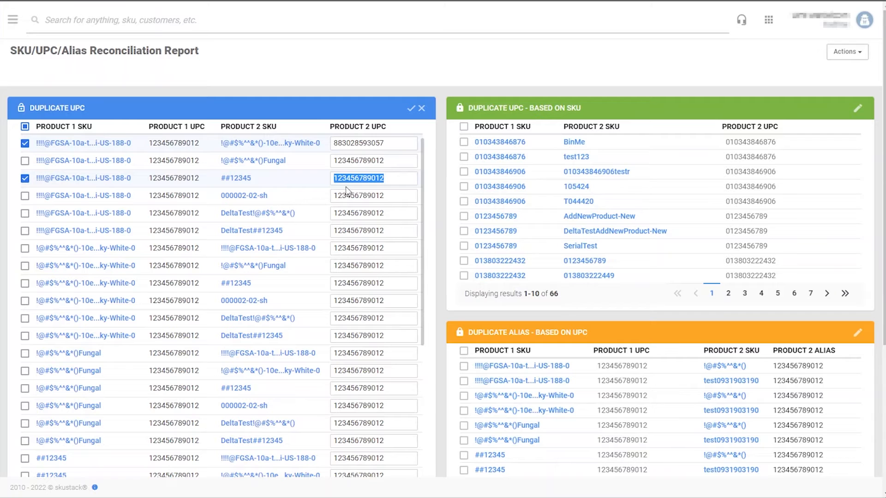
text(985236541)
click(410, 110)
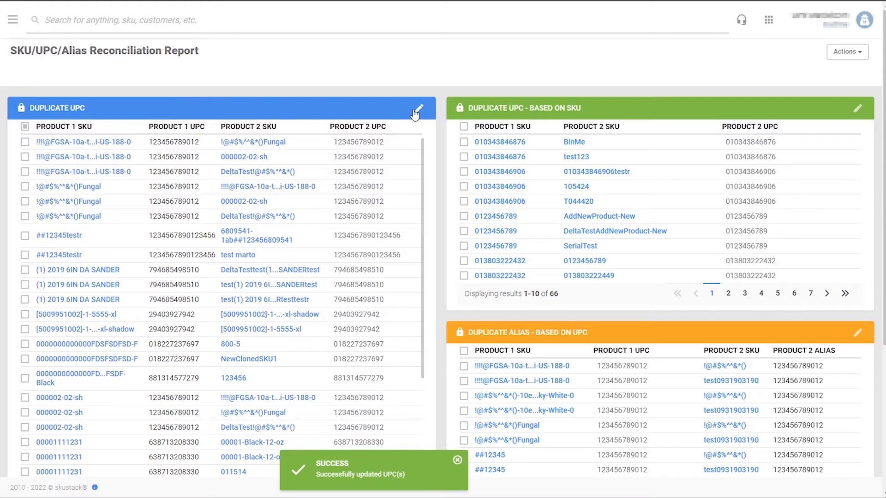
- Change the BinMe row's UPC in the SKU-based duplicate panel to 123456 and save
click(859, 110)
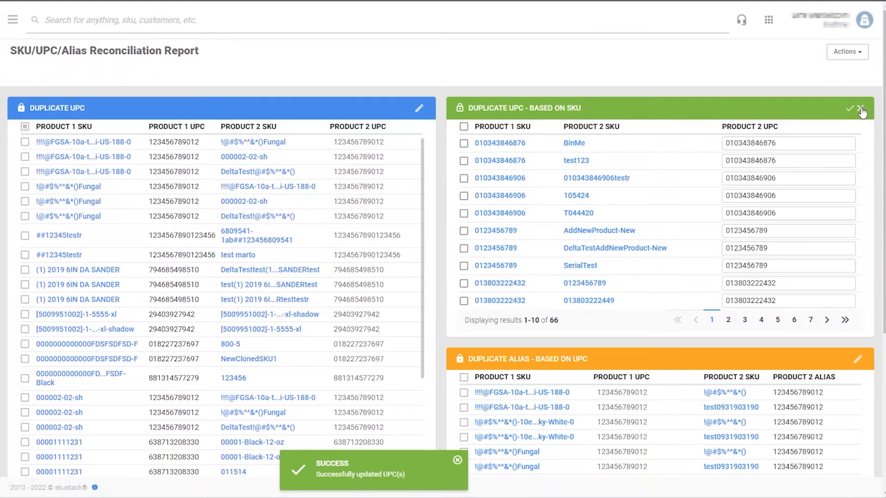
click(464, 144)
drag(788, 143, 727, 142)
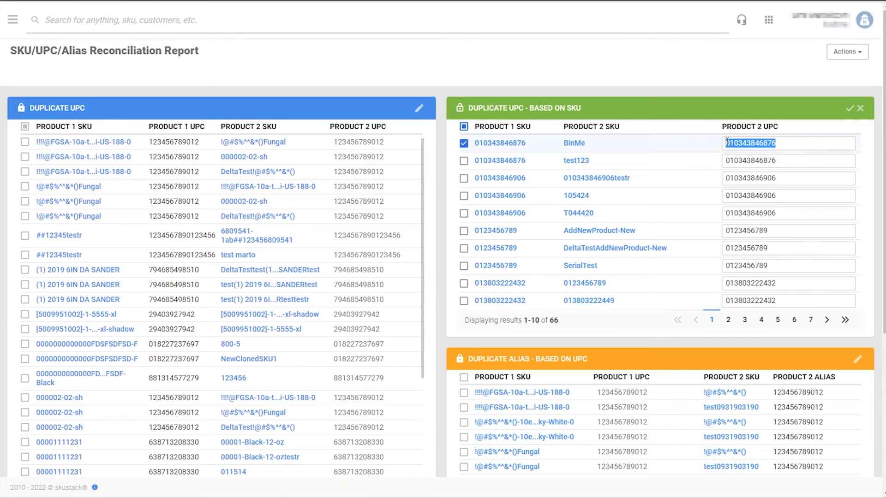
key(BackSpace)
text(123456782549)
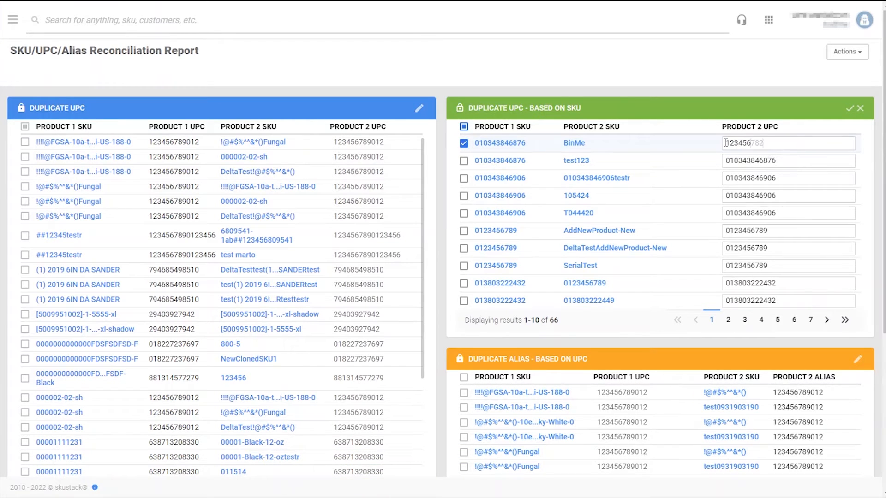
click(851, 108)
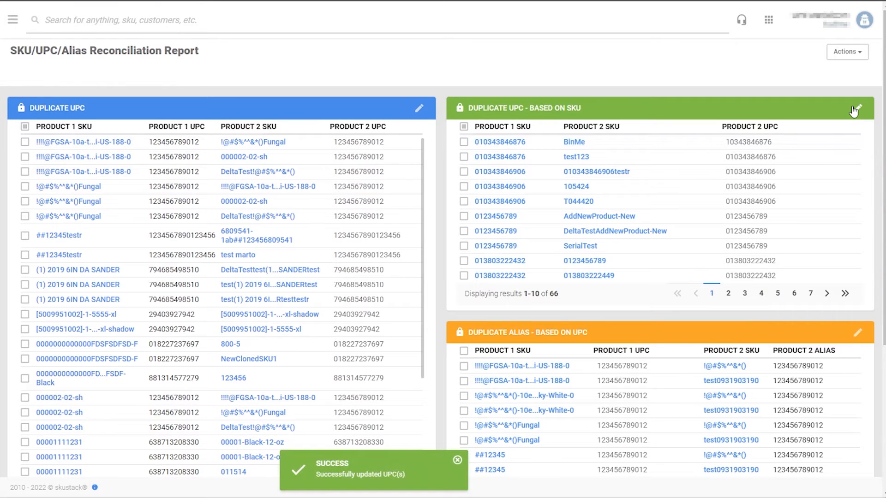
- Edit the first Duplicate Alias – Based on UPC row's UPC, typing 25, and save
scroll(814, 192, down, 3)
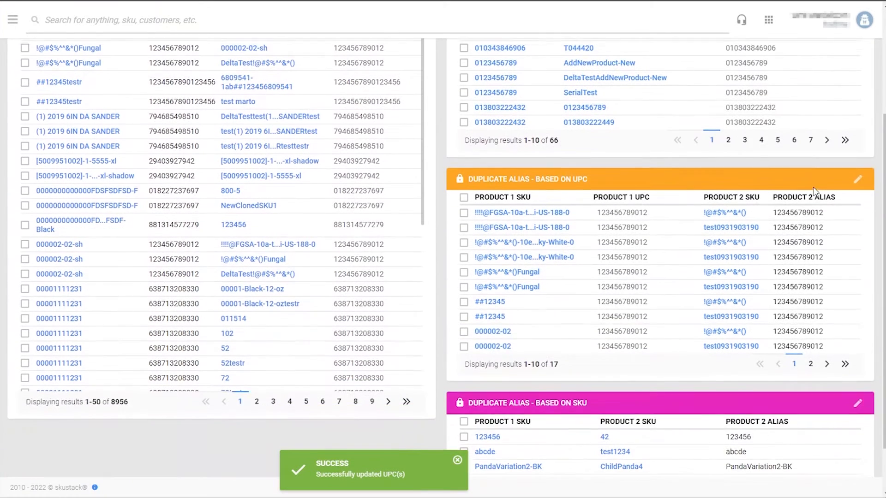
click(858, 175)
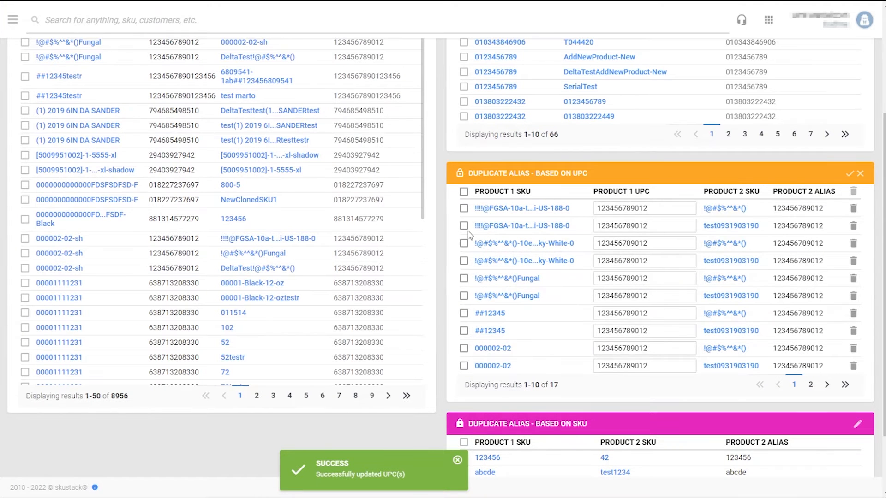
click(464, 208)
drag(649, 209, 598, 210)
text(258963147458)
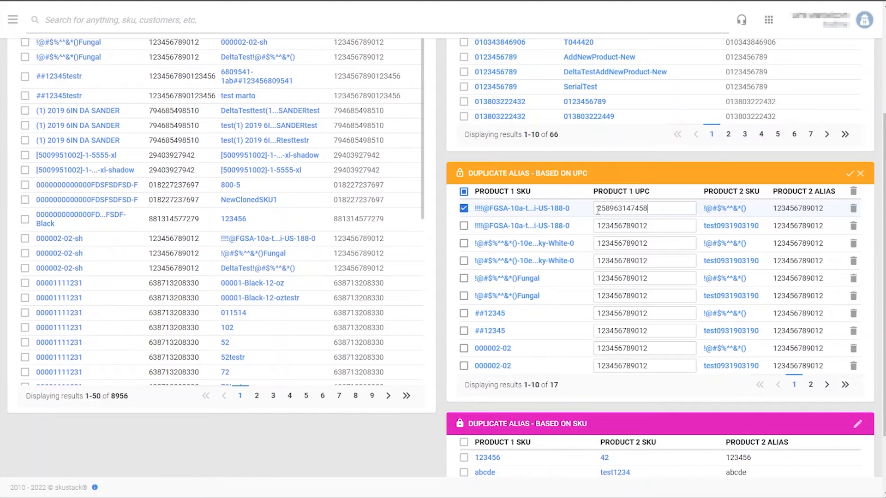
click(850, 174)
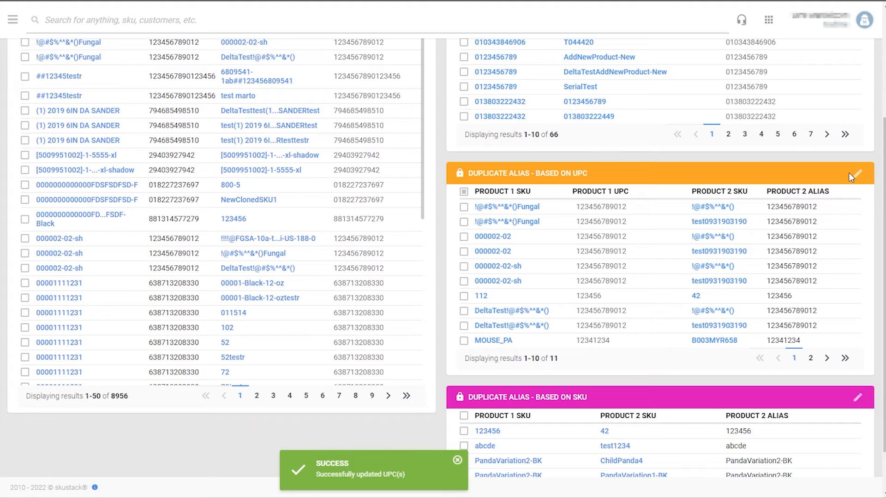
- Delete the first alias row from the Duplicate Alias – Based on UPC panel
click(857, 174)
click(464, 209)
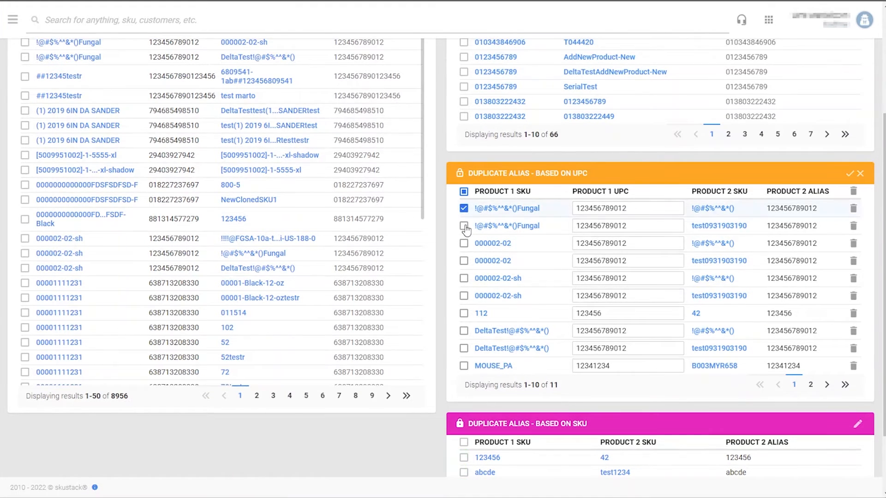
click(853, 192)
click(448, 300)
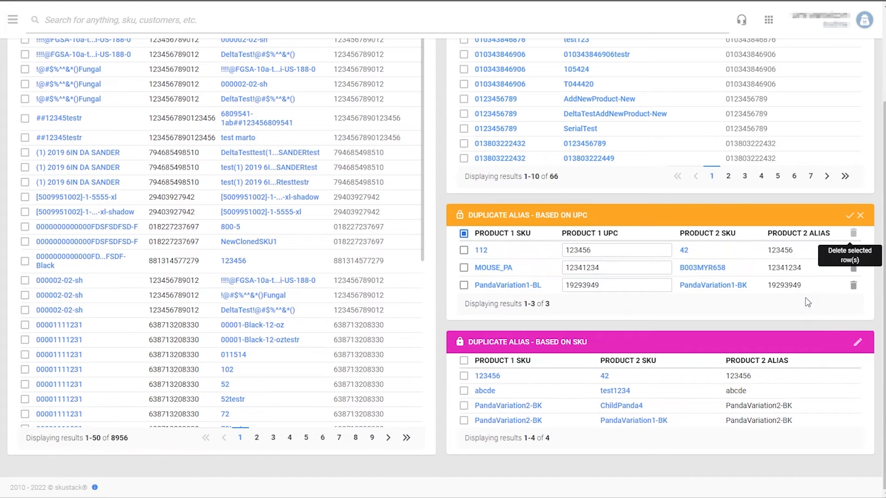
- Delete the 123456 alias from the Duplicate Alias – Based on SKU panel
click(857, 344)
click(464, 378)
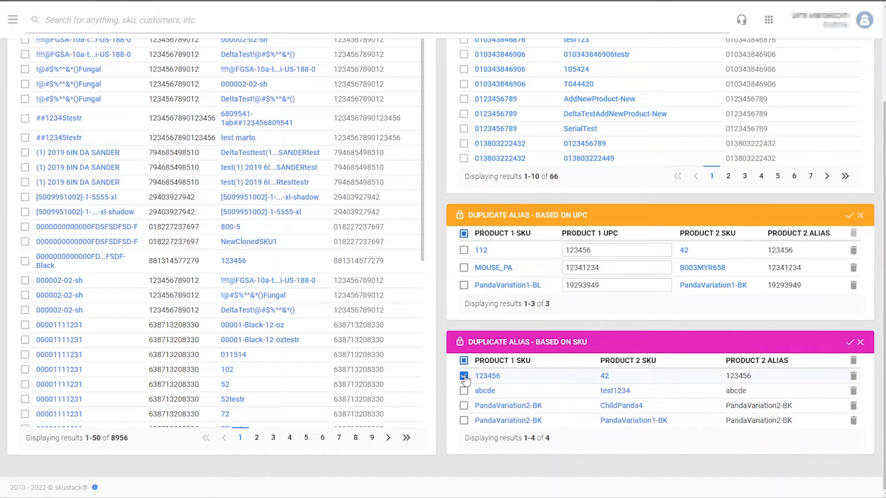
click(854, 377)
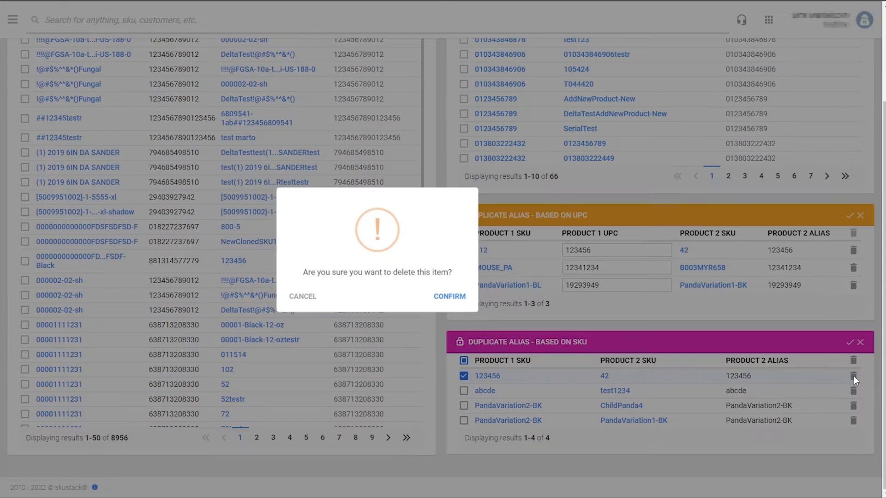
click(454, 300)
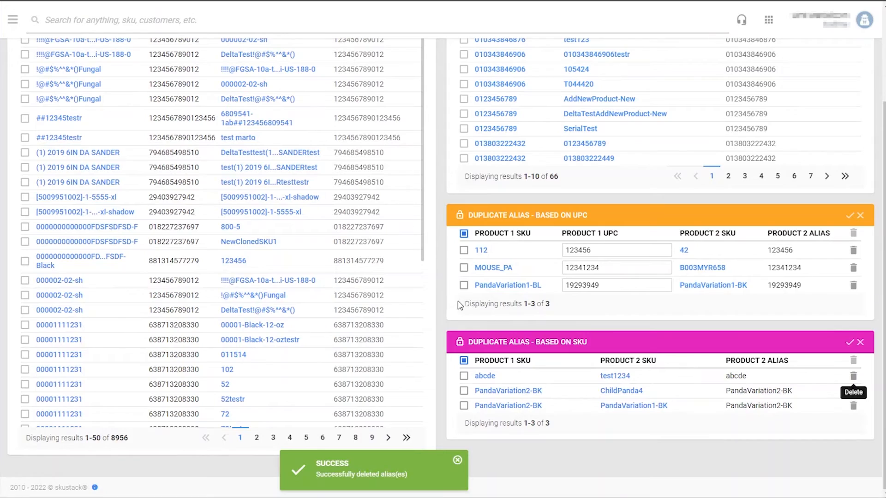
scroll(559, 317, up, 3)
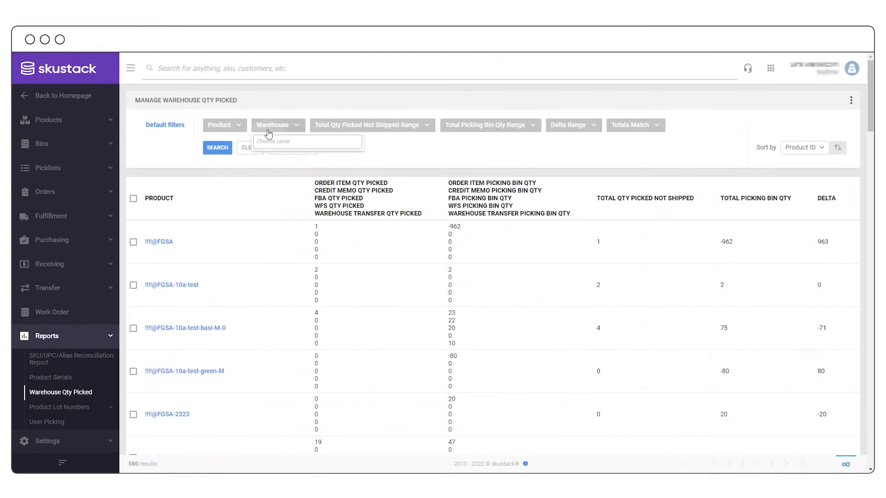
click(269, 130)
- Filter the Qty Picked report to warehouse binny with Totals Match set to No
text(binn)
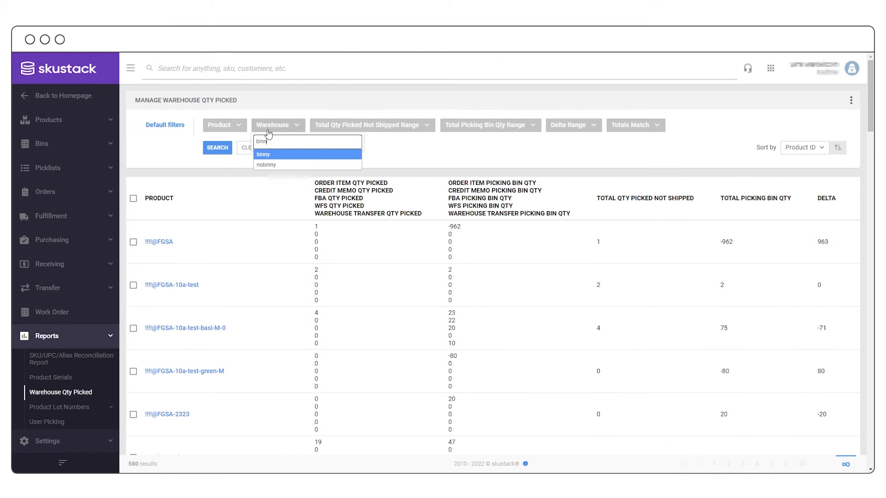
text(y)
click(263, 157)
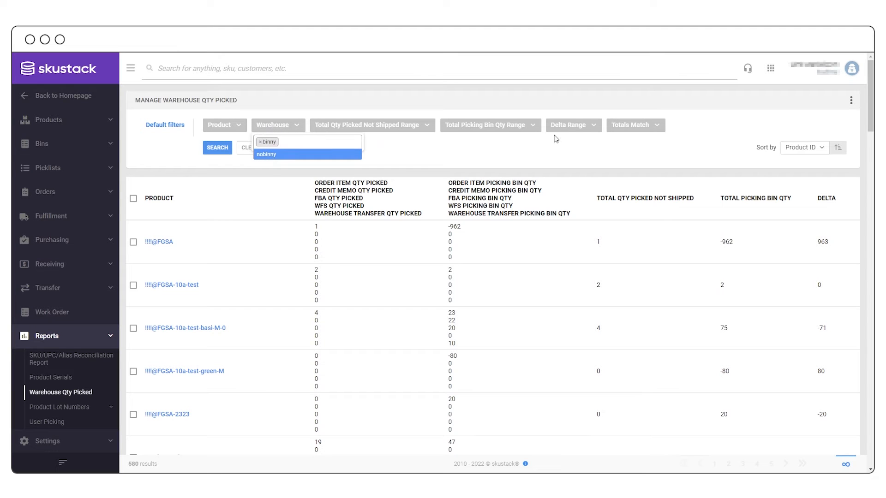
click(624, 129)
click(617, 153)
click(215, 149)
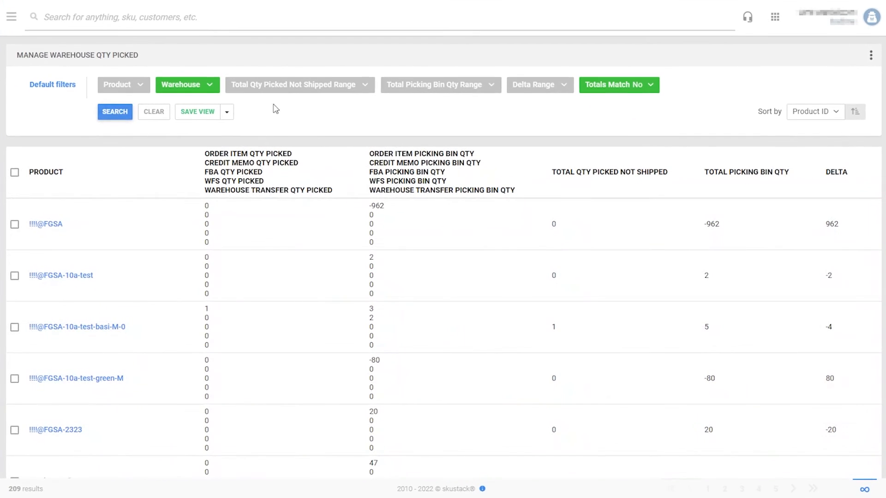
- Set the Delta range up to 25 and Qty Picked Not Shipped range 1–10
click(525, 90)
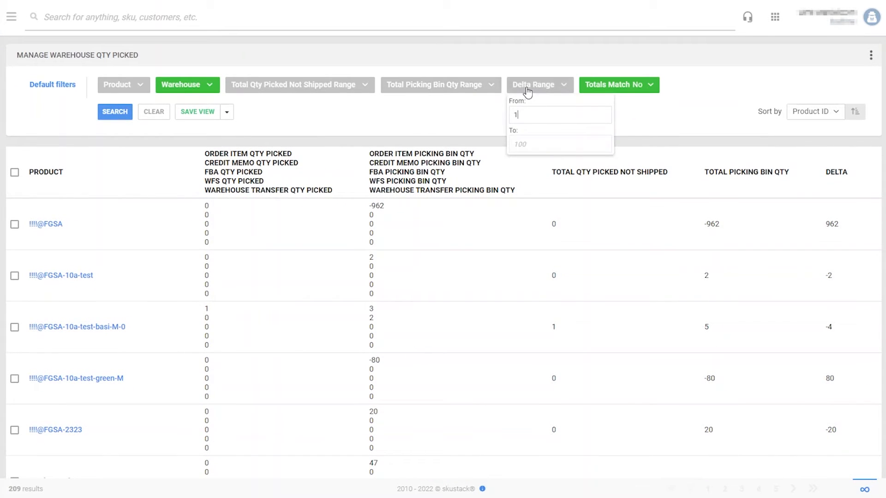
click(528, 146)
text(25)
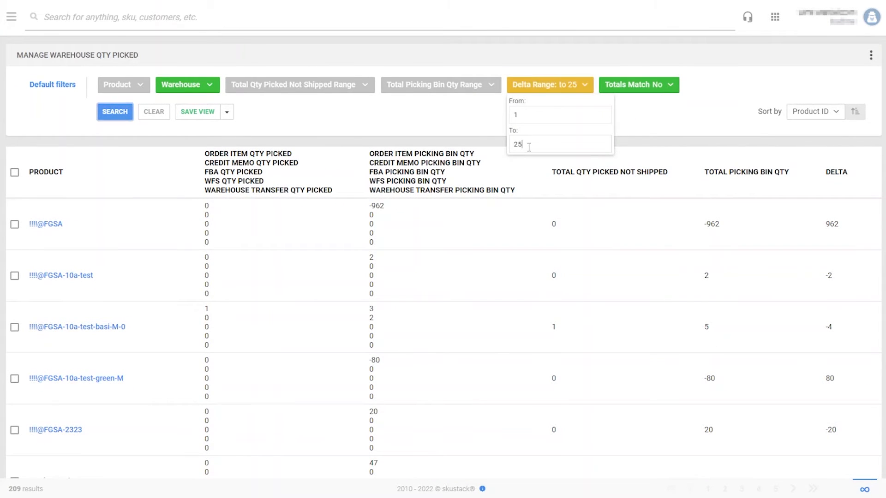
click(353, 89)
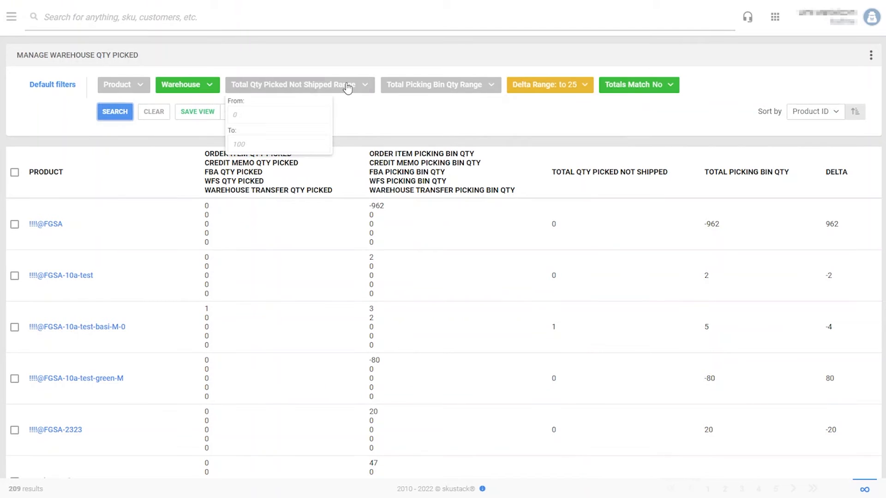
text(1)
click(310, 139)
text(10)
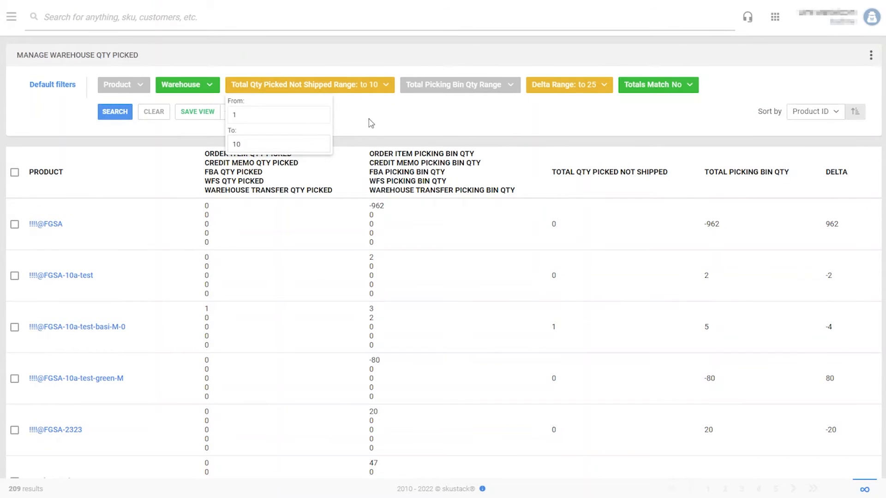
click(115, 114)
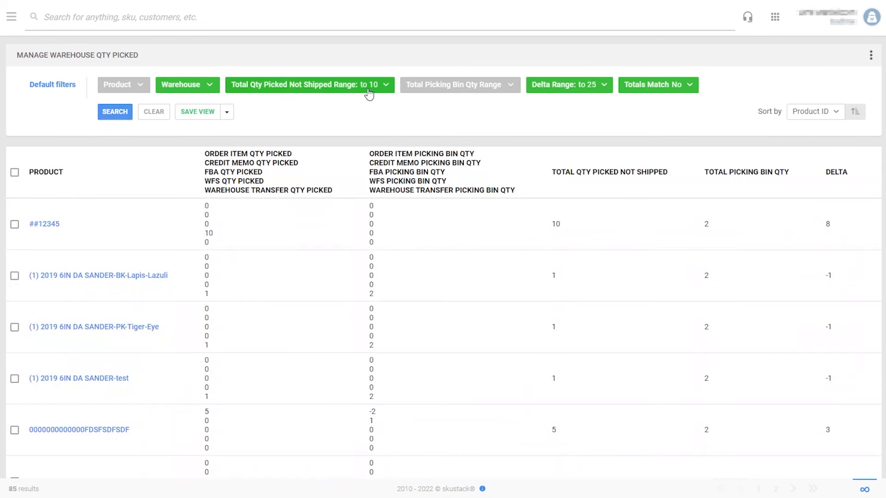
- Limit the Picking Bin Qty range to 1–25 and reapply the filters
mouse_move(421, 91)
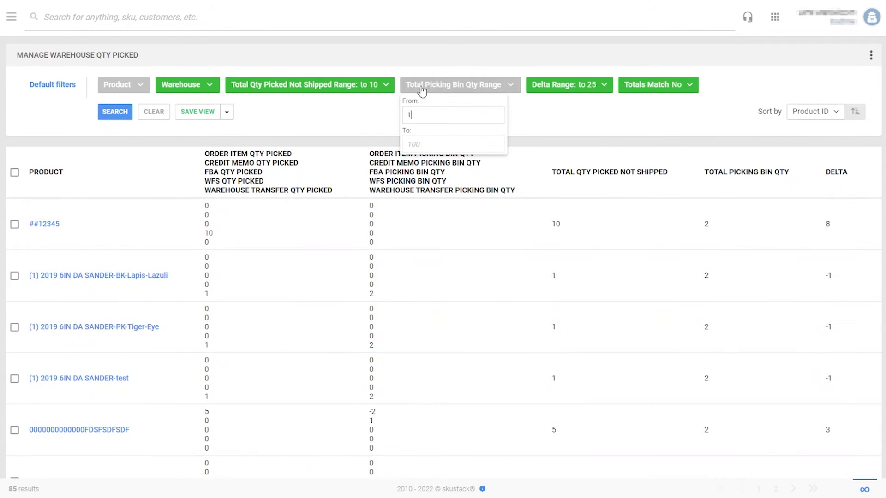
text(25)
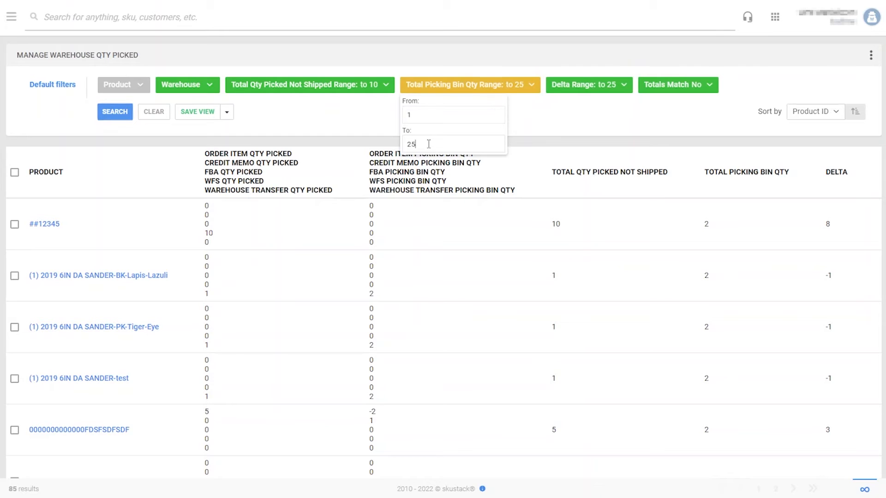
click(115, 112)
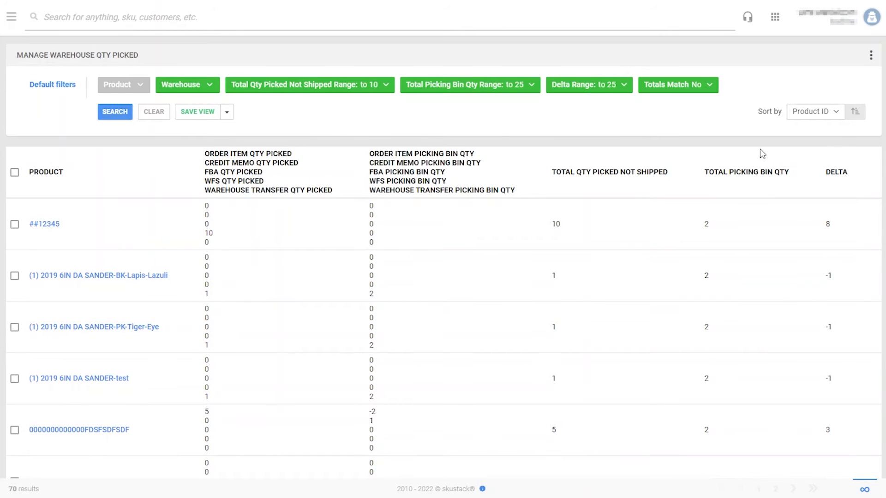
click(837, 113)
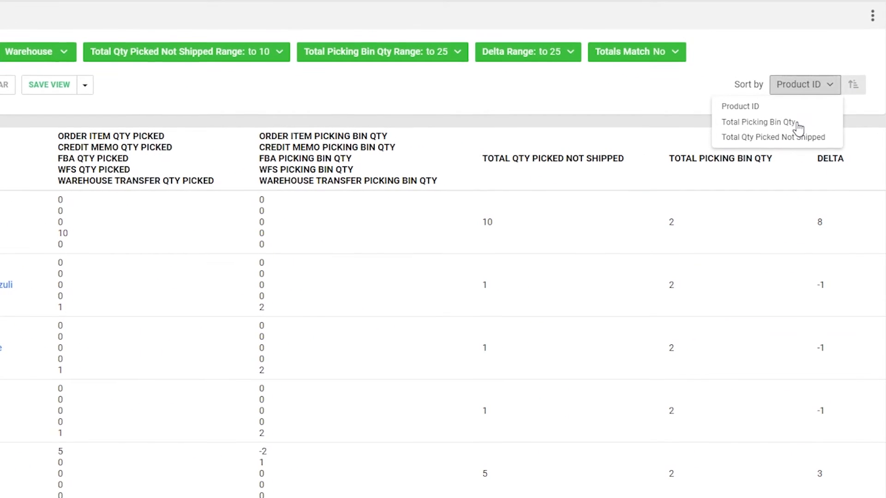
- Sort by Total Picking Bin Qty descending and start reconciling MochaCoffee's picking bin qty
click(808, 125)
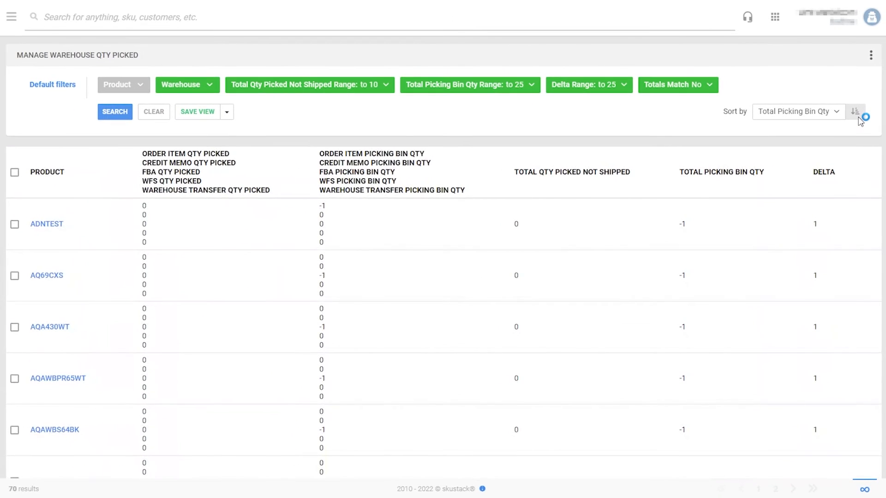
click(856, 113)
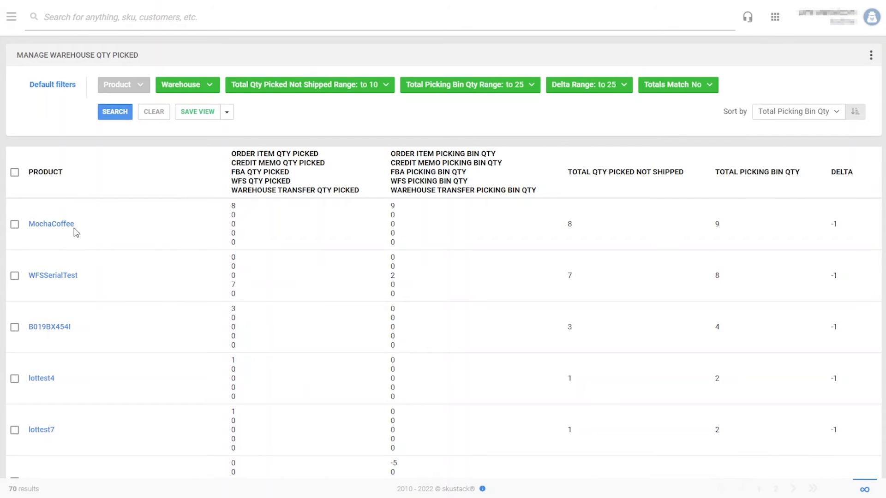
click(14, 225)
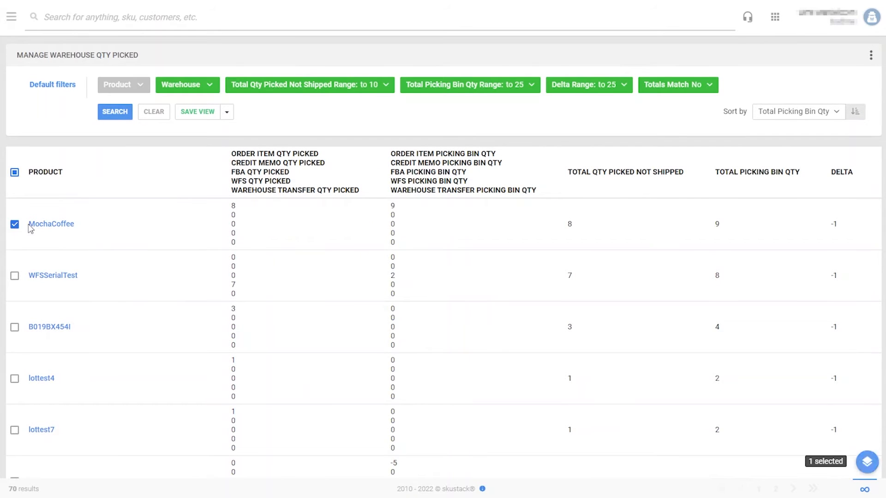
click(861, 463)
click(847, 466)
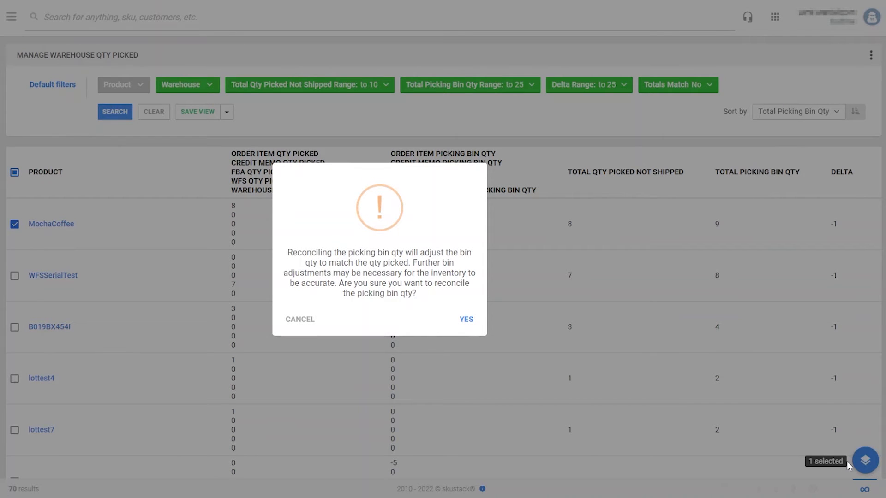
click(466, 319)
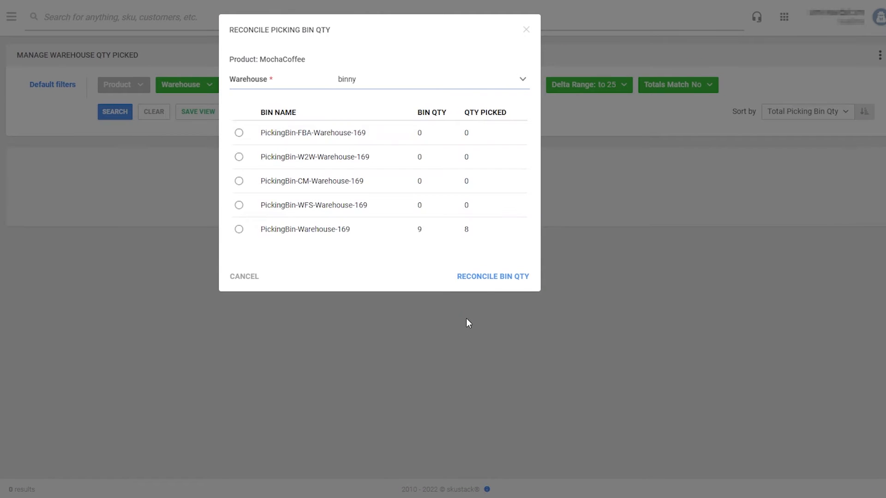
- Reconcile PickingBin-Warehouse-169 against transfer bin Bin-Warehouse-169
click(239, 230)
click(370, 267)
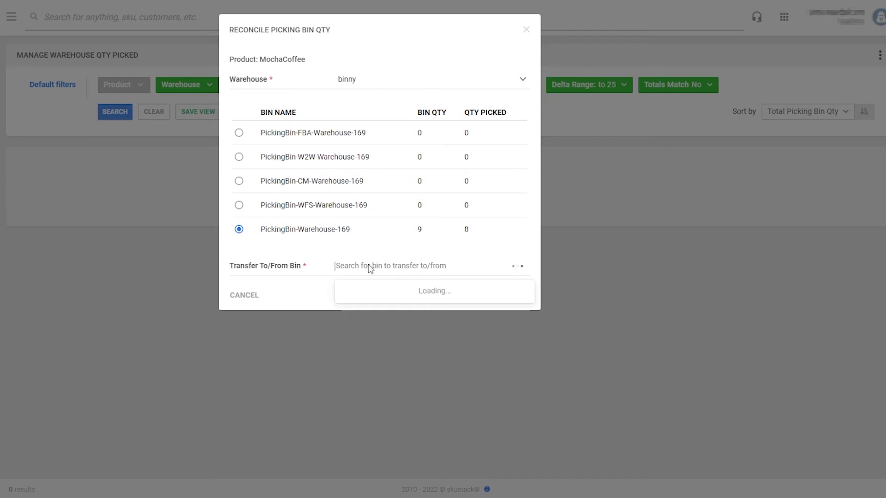
text(b)
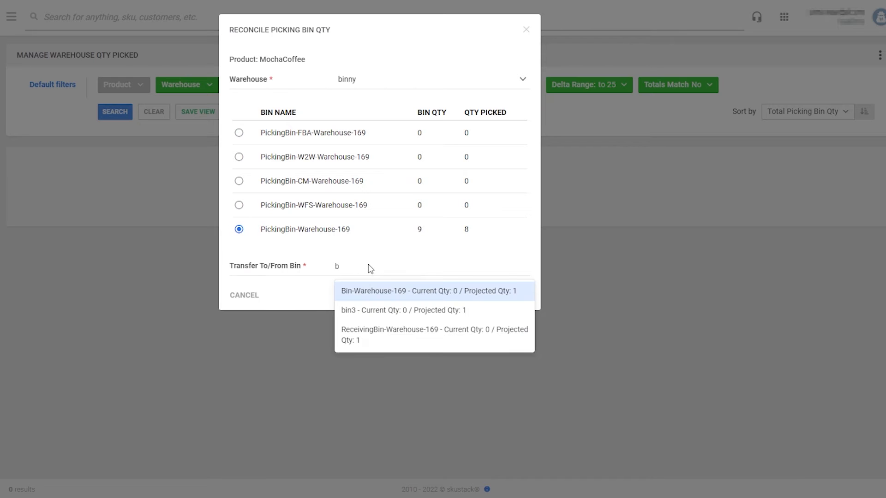
click(364, 291)
click(478, 300)
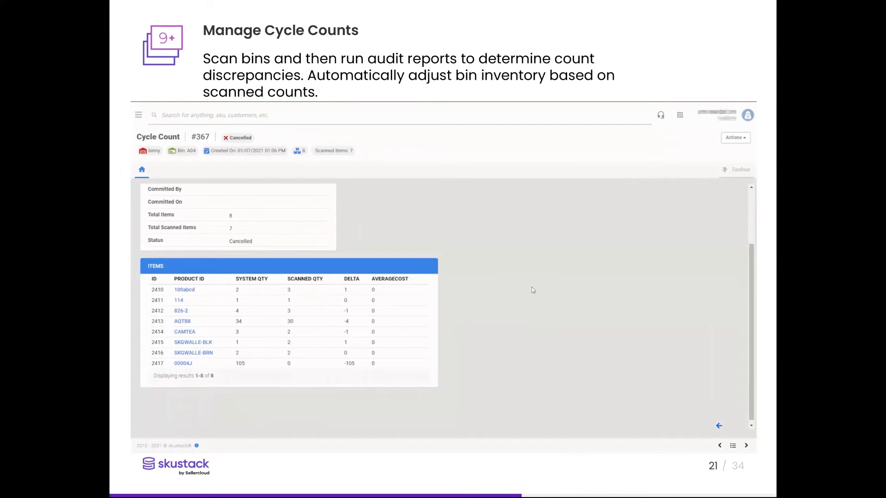
- Play the Manage Cycle Counts slide's demo through to the cycle count list
scroll(533, 290, up, 3)
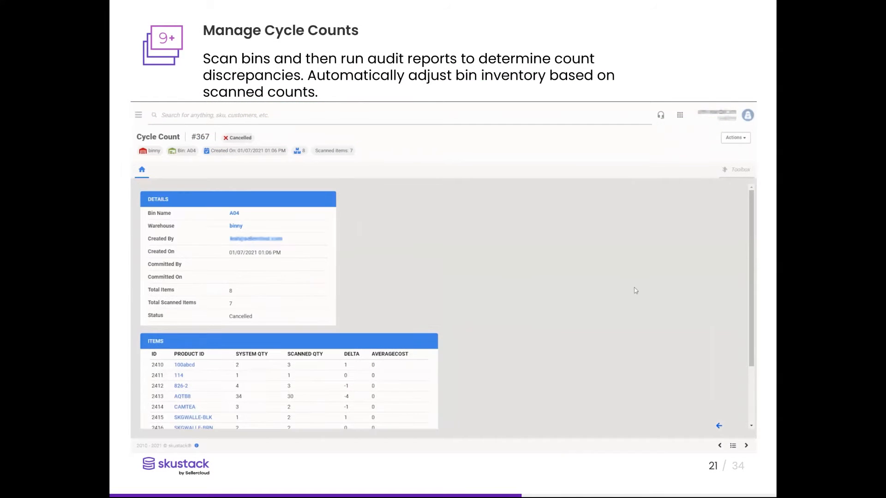
click(723, 140)
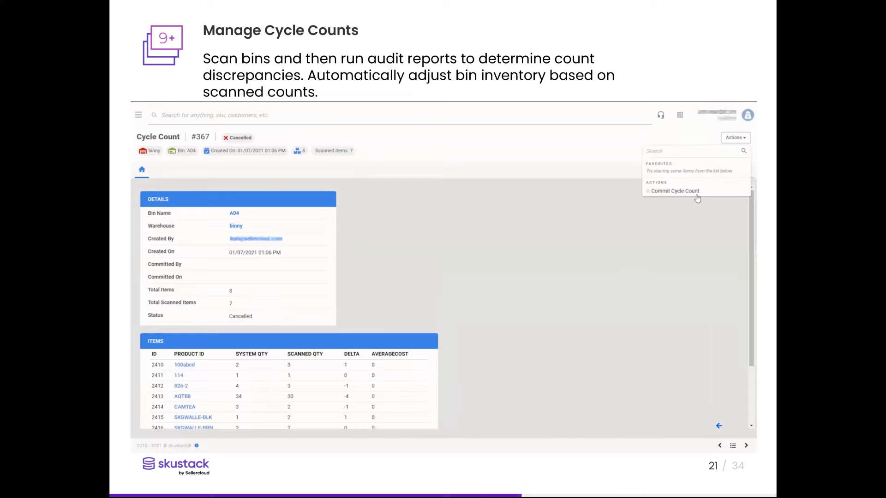
click(699, 195)
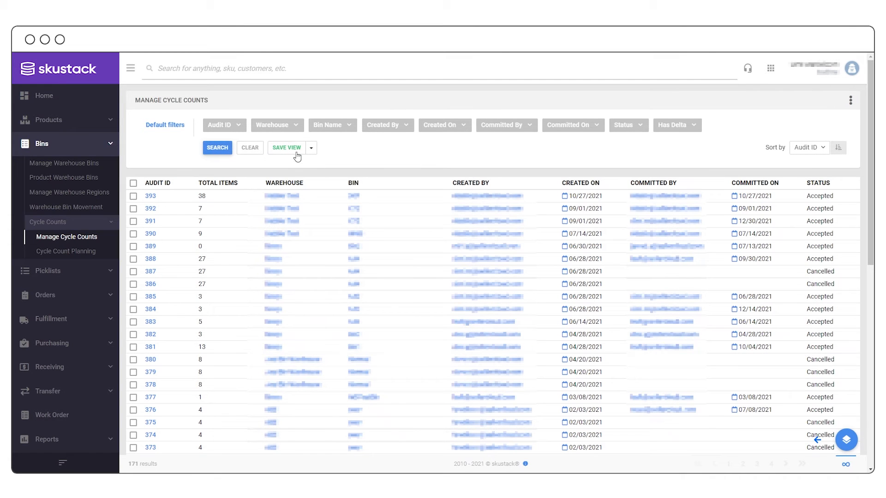
- Filter the cycle counts to bin name a04 and search
click(341, 131)
text(a04)
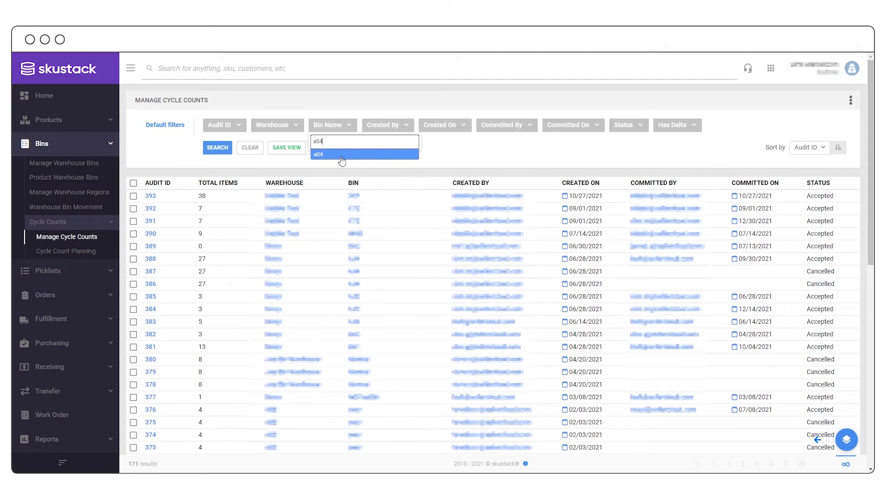
click(341, 155)
click(220, 150)
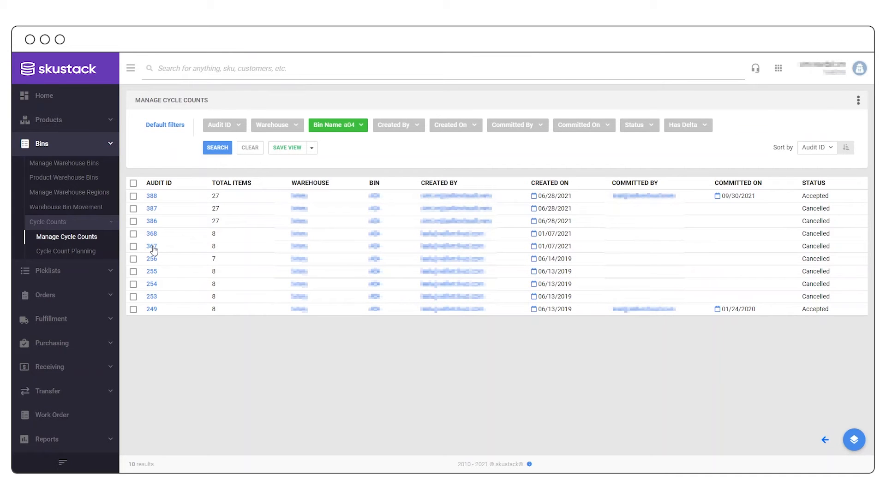
- Open cycle count 367 and review its items and Actions menu
click(152, 247)
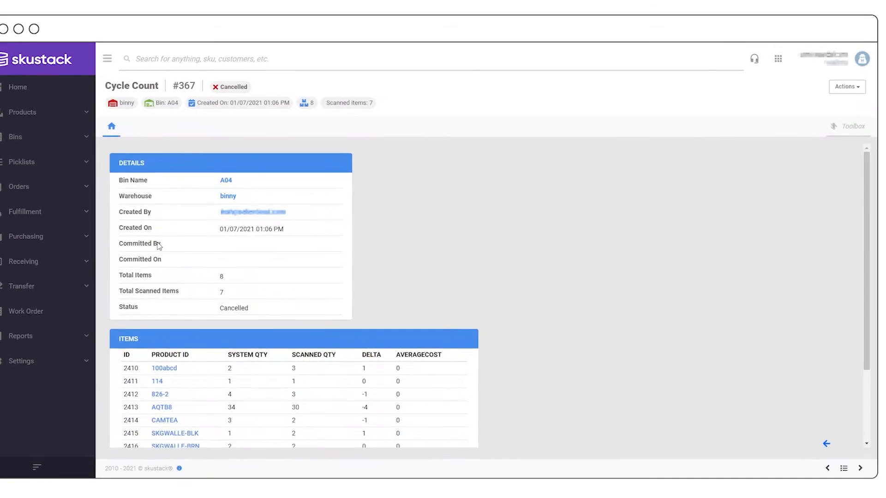
scroll(277, 284, down, 2)
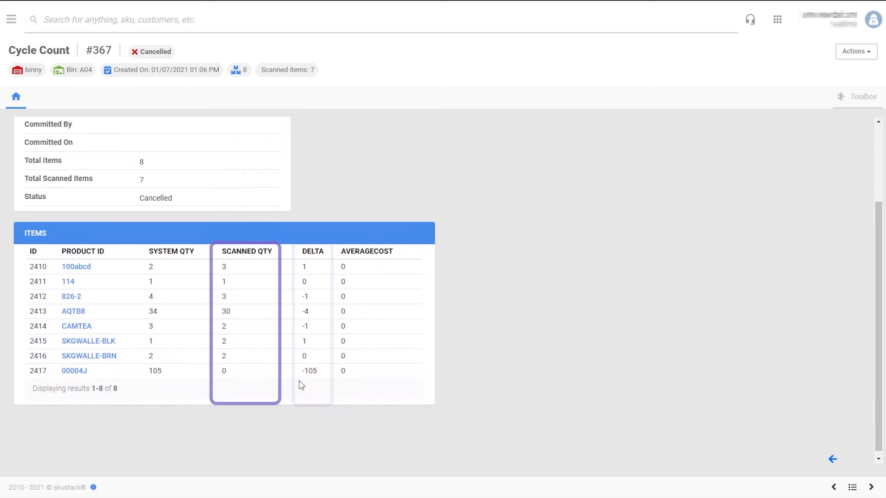
scroll(715, 268, up, 2)
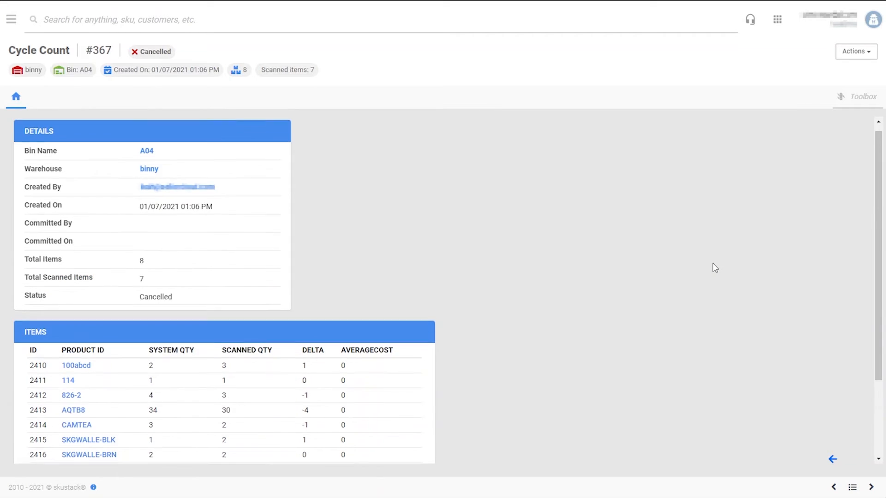
click(855, 51)
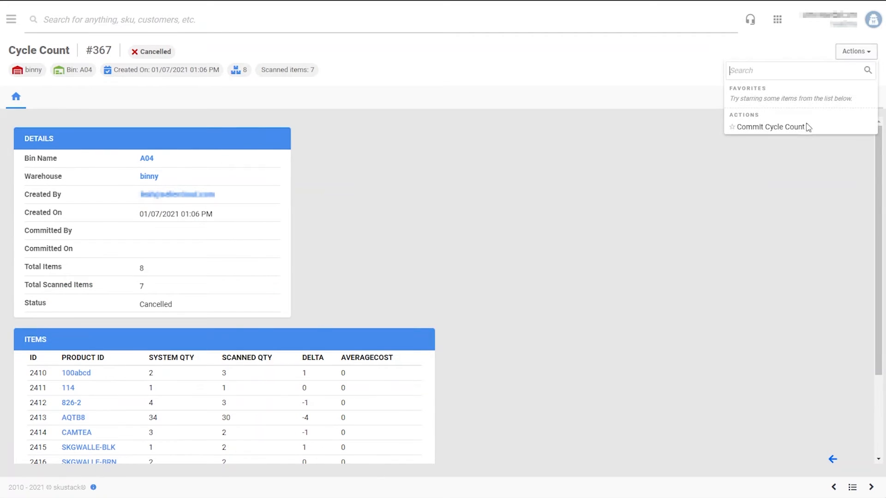
- Commit cycle count #367 from the Actions menu
click(804, 132)
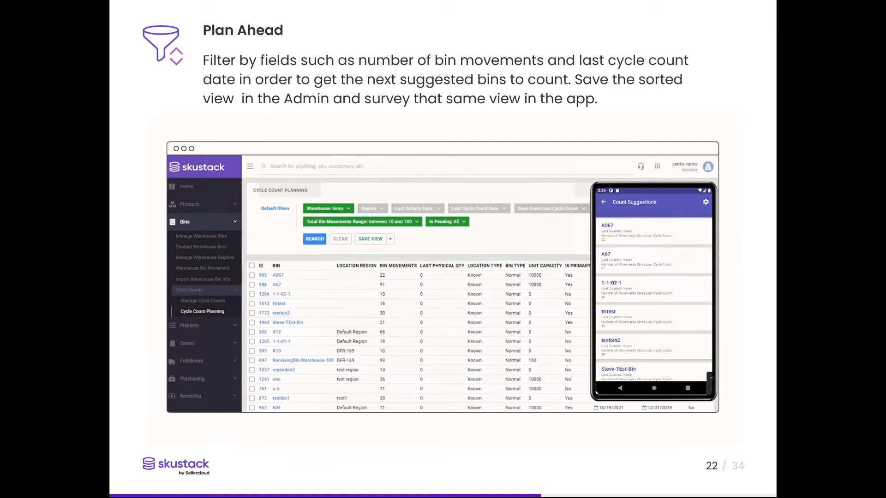
- Move to the Work Orders slide and play its Manage Work Order demo
click(754, 150)
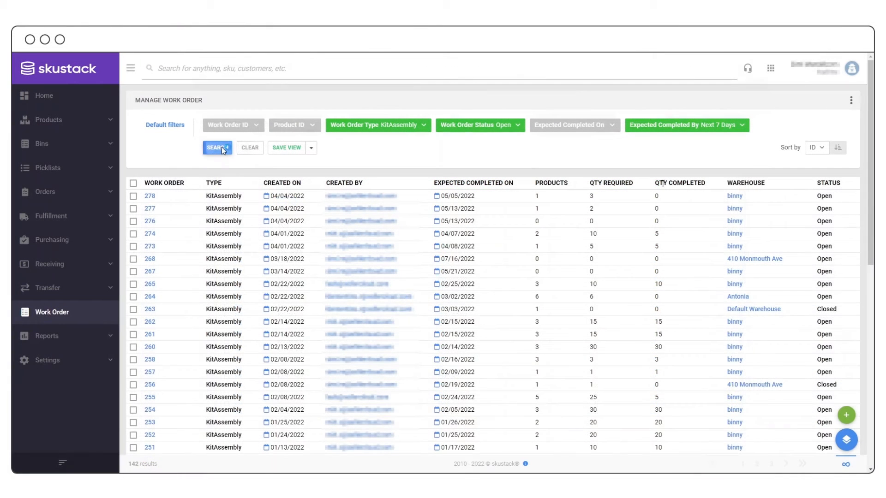
click(223, 149)
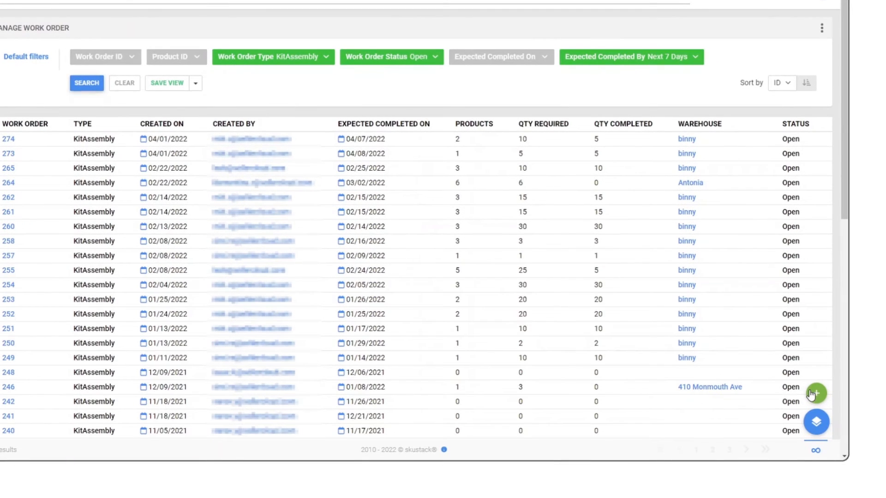
- Create a KitAssembly work order for warehouse binny due April 8, 2022, 12:30 PM
click(813, 394)
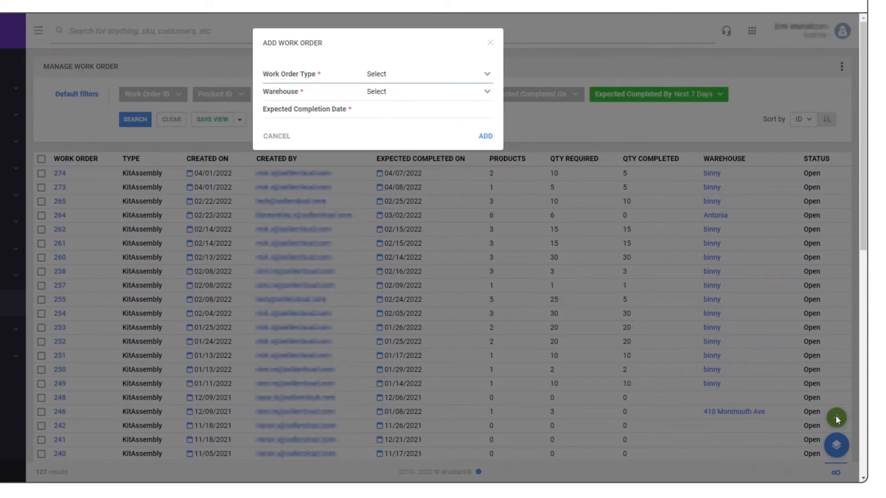
click(382, 94)
text(binny)
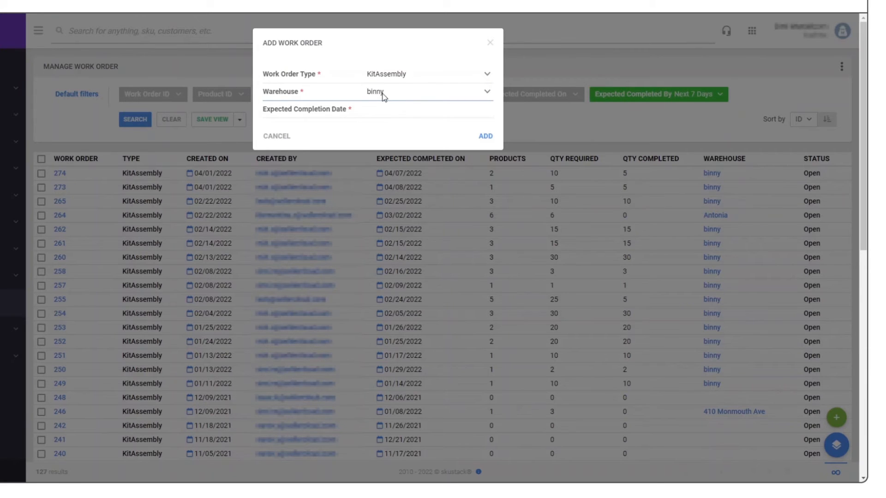
click(381, 111)
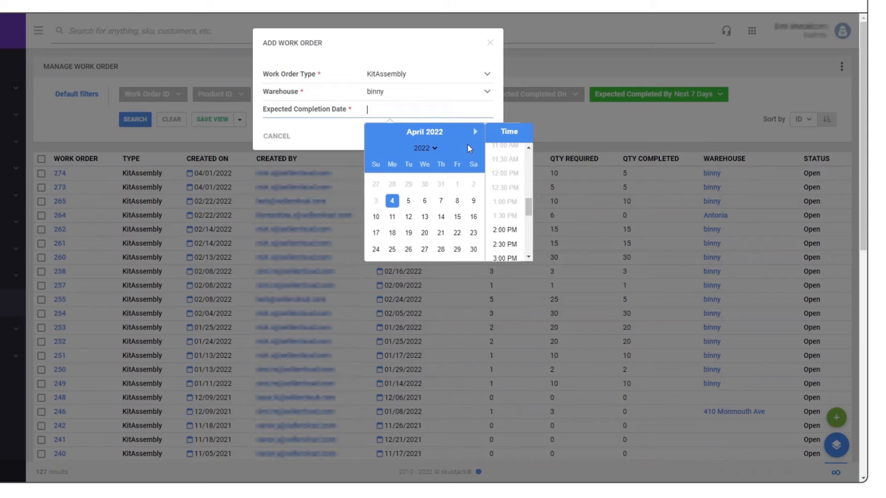
click(457, 201)
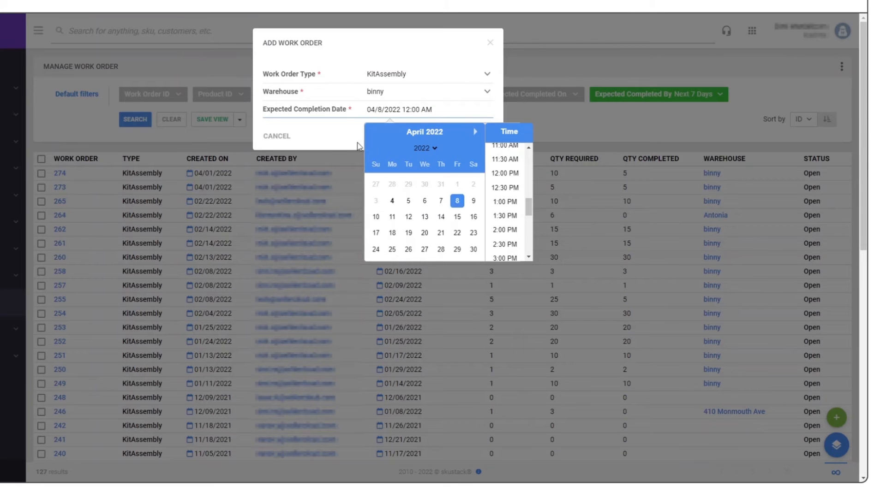
click(505, 187)
click(484, 136)
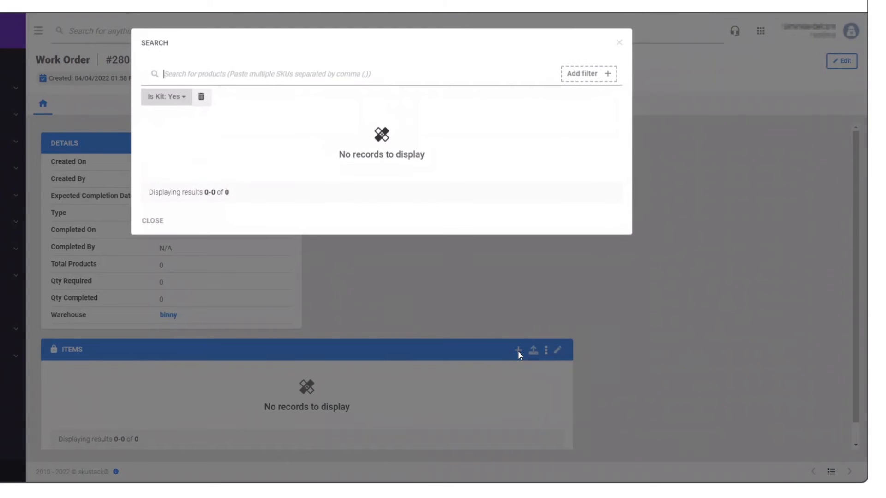
- Add Folgers-2PCK with quantity 3 to work order #280 and return to the list
text(folgers)
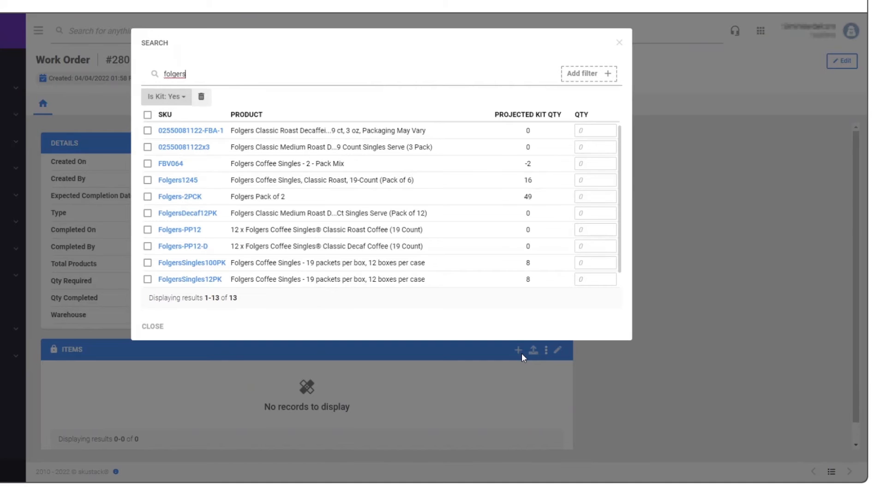
click(148, 197)
click(580, 198)
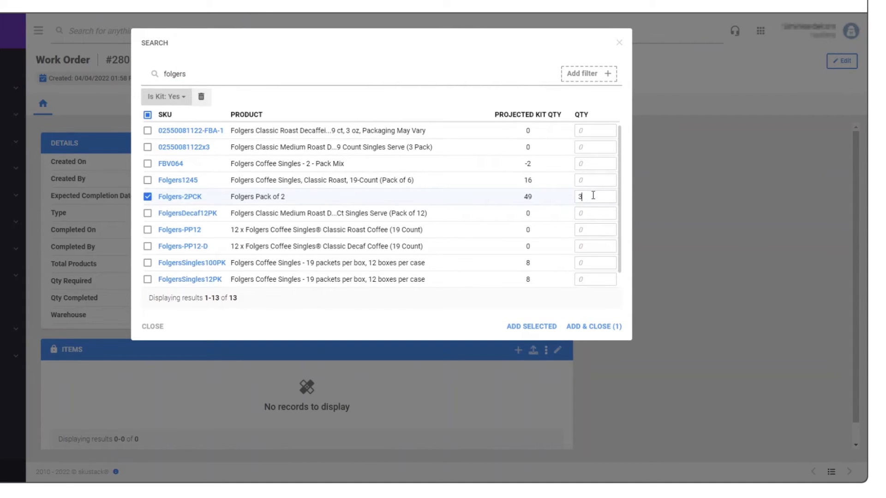
click(586, 328)
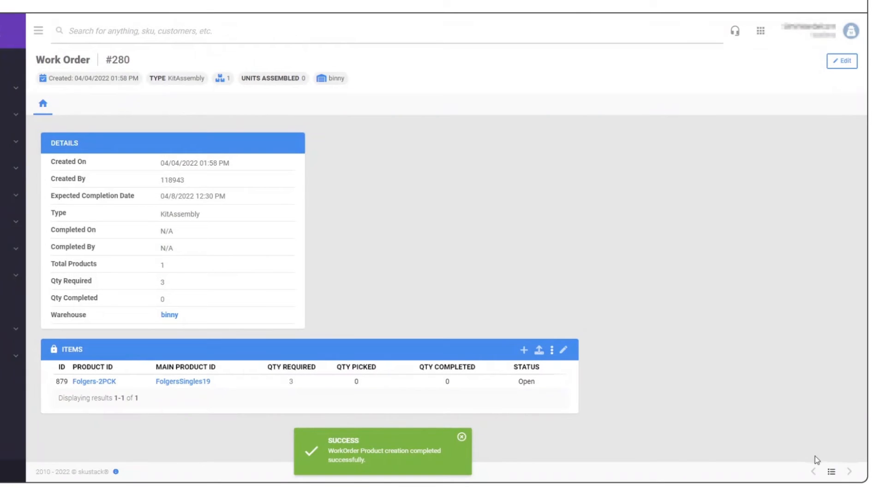
click(831, 473)
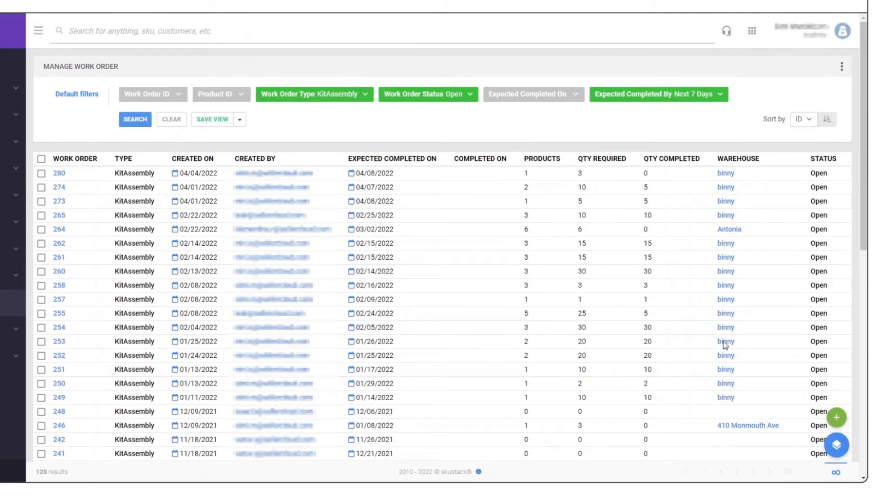
click(835, 419)
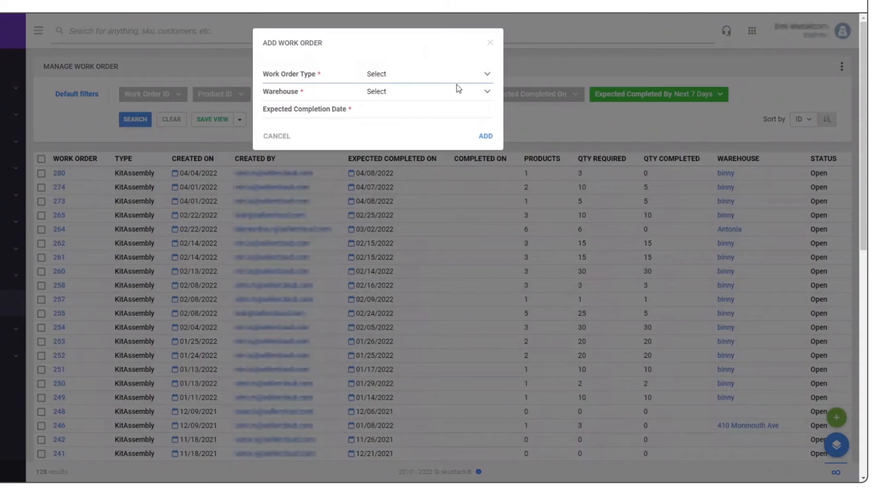
click(431, 102)
click(424, 93)
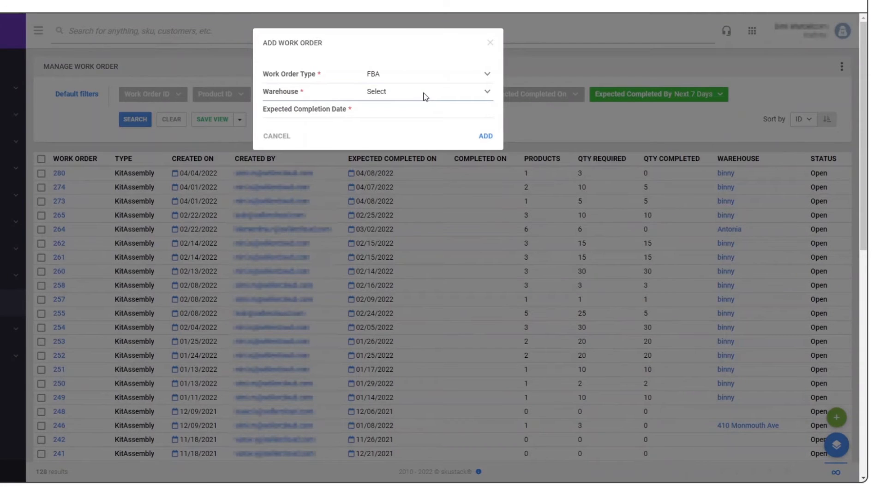
click(407, 154)
click(436, 111)
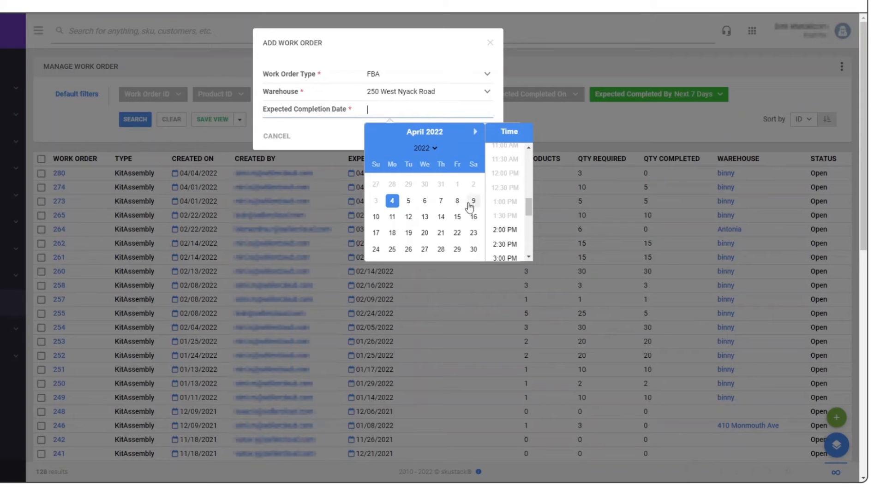
click(457, 217)
click(505, 229)
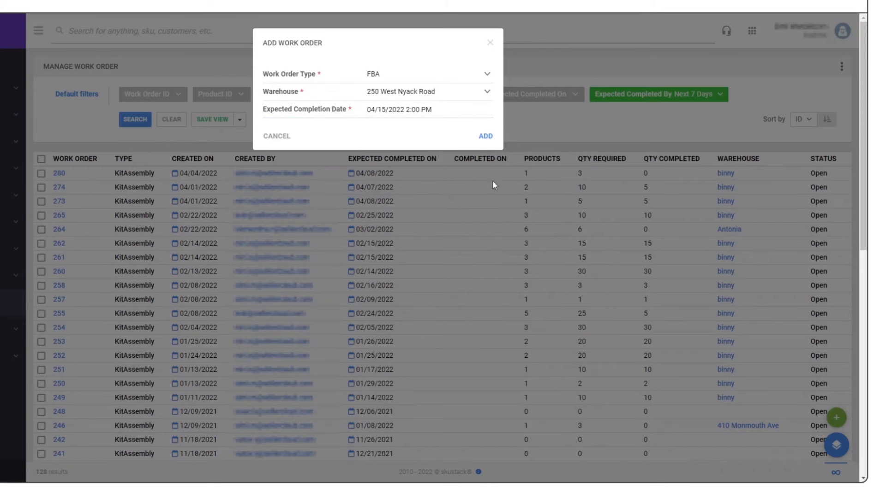
click(491, 136)
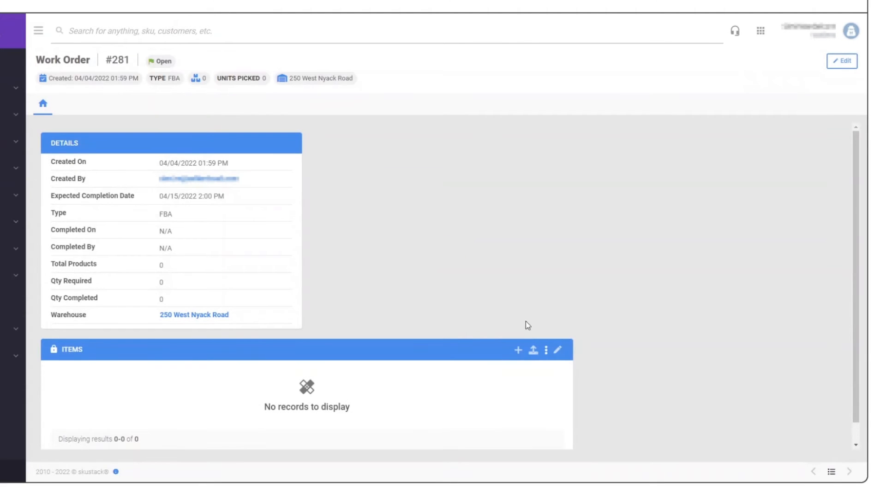
click(519, 351)
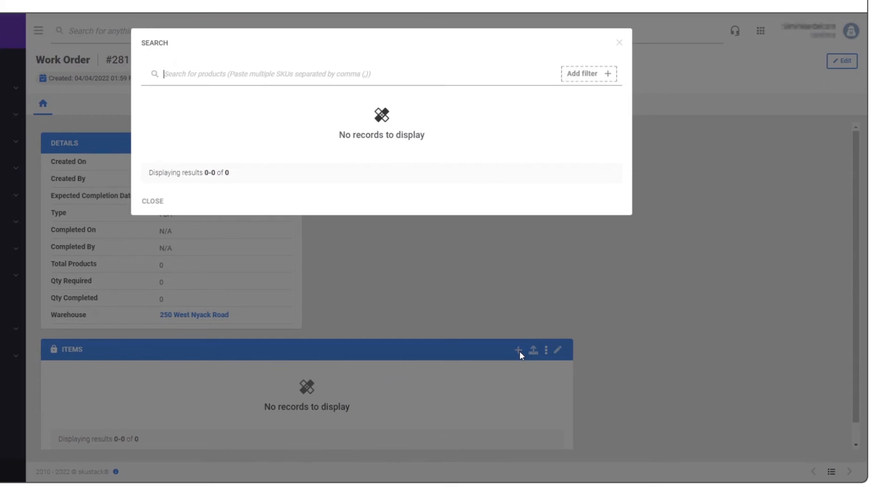
- Add AMPKIT0, AMPKIT4 and AMPKIT8 to work order #281
text(ampkit)
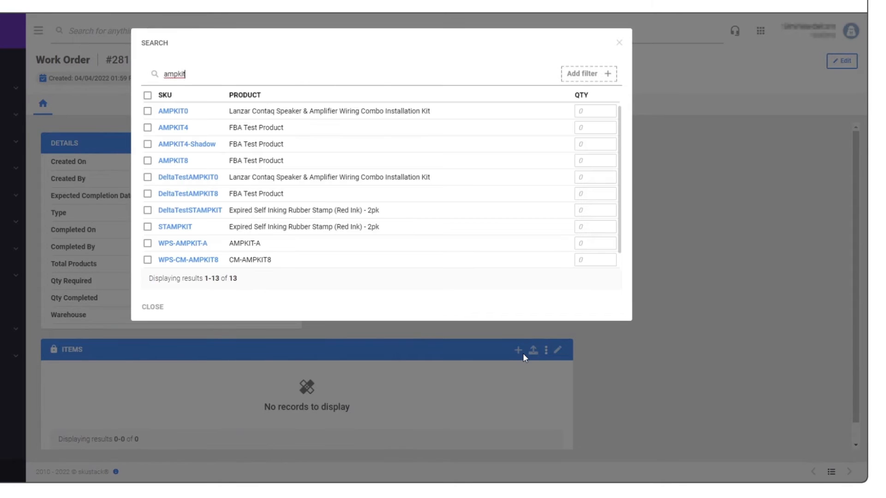
click(147, 111)
click(148, 127)
click(148, 161)
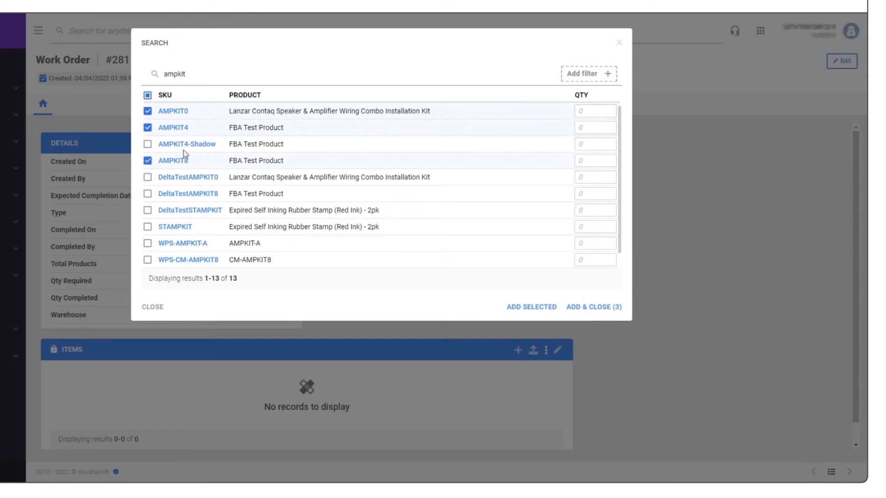
click(597, 113)
text(1)
text(3)
text(2)
click(595, 307)
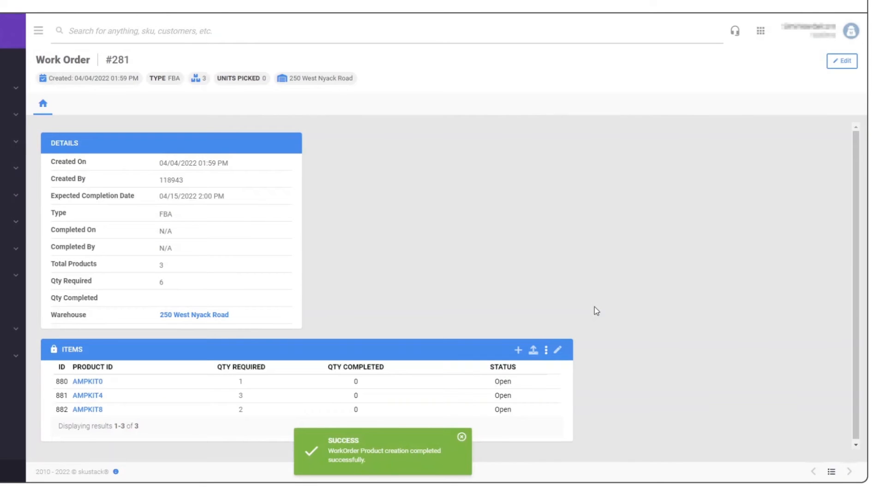
- Change AMPKIT0's required quantity to 2 and save the work order
click(841, 61)
double_click(241, 383)
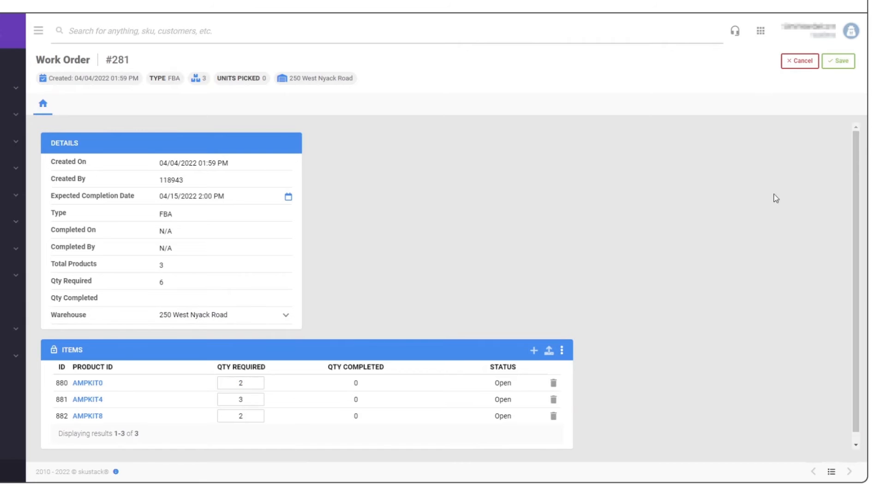
click(839, 61)
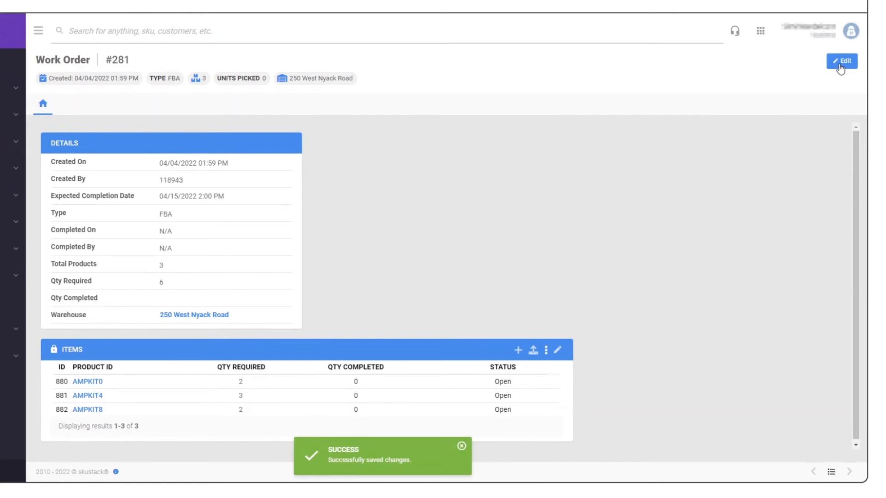
- Return from Work Order #281 to the work order list, clear its filters and search again
click(831, 473)
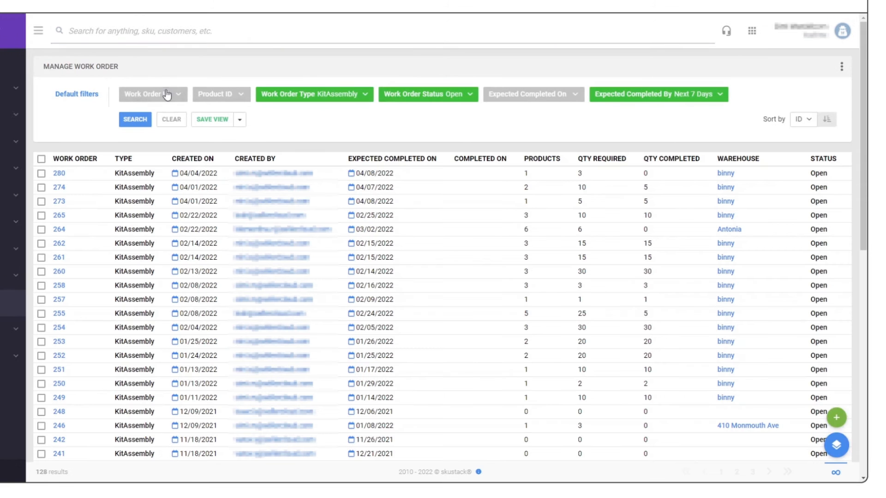
click(170, 120)
click(137, 121)
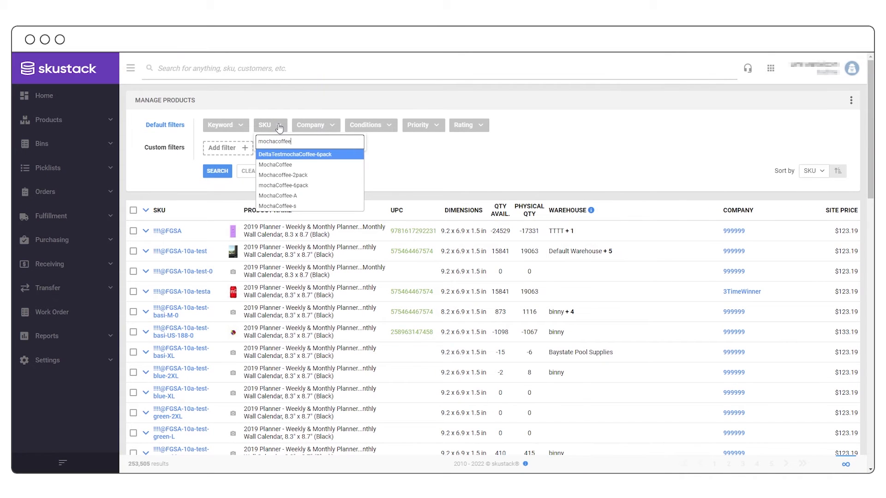
- Find the mochaCoffee-6pack product, open its Kit Prep Sessions and page through them
click(283, 185)
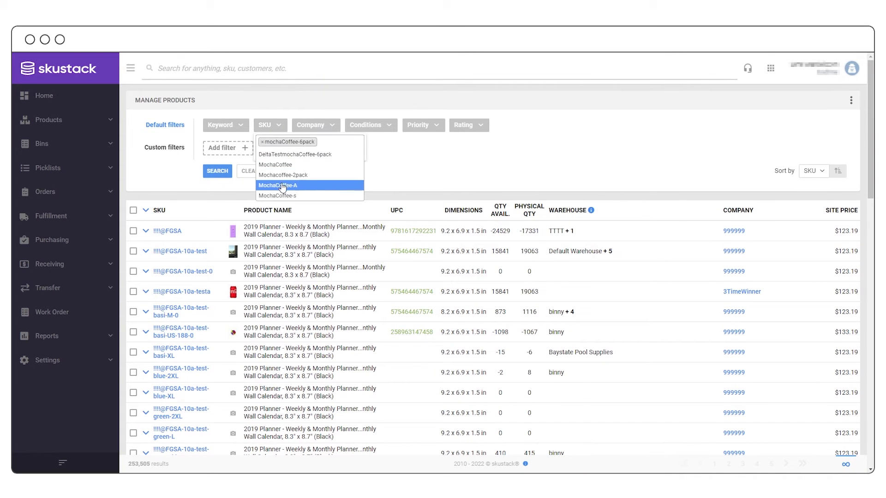
click(212, 171)
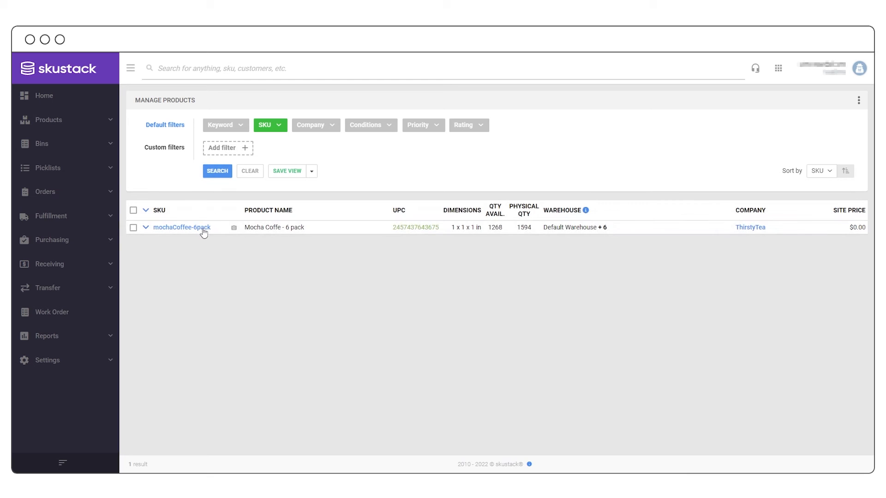
click(203, 232)
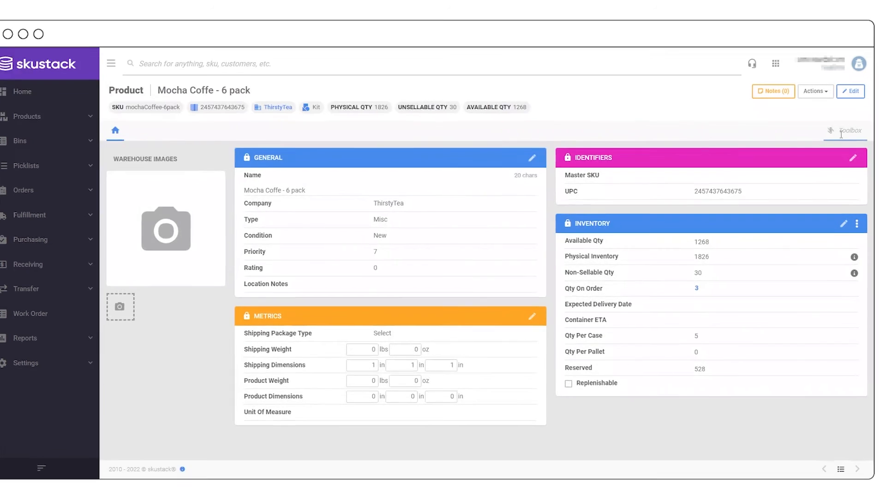
click(840, 134)
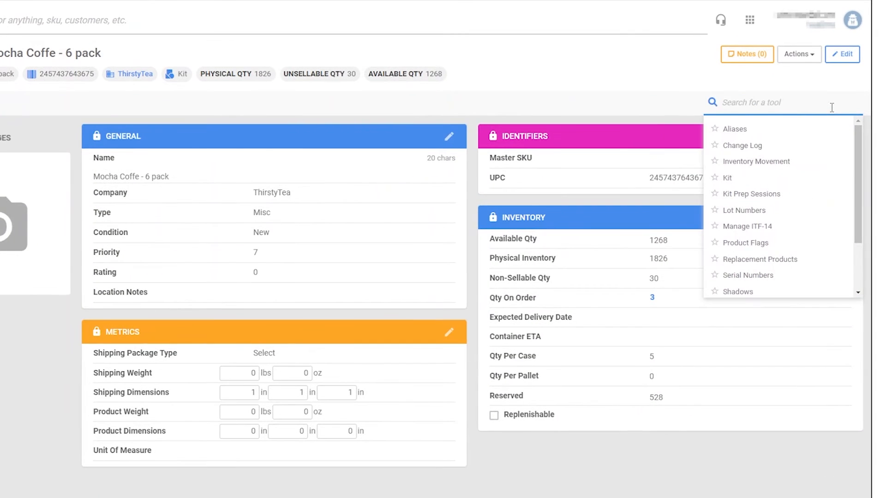
click(780, 194)
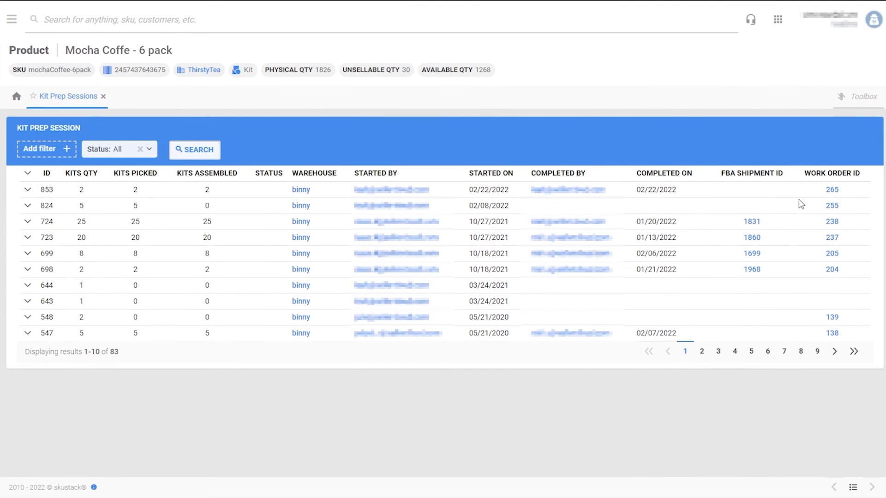
click(752, 352)
click(801, 353)
click(649, 352)
- Filter the kit prep sessions to warehouse binny with Open status
click(55, 149)
click(52, 171)
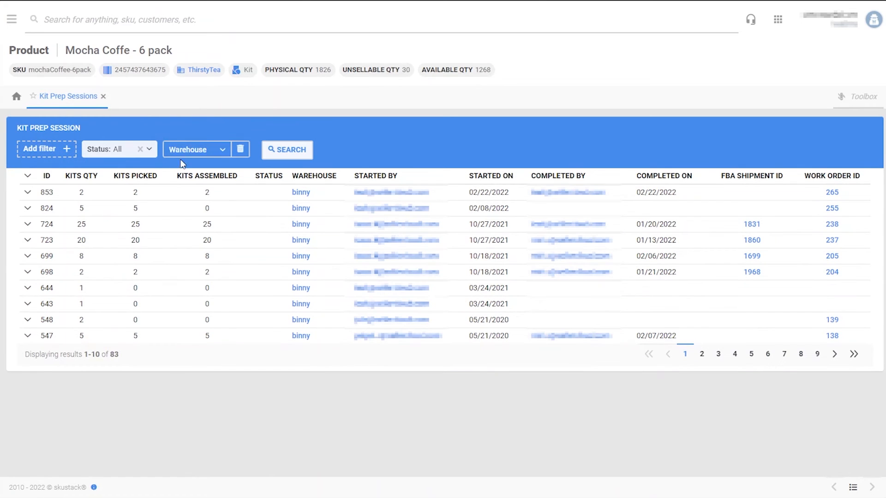
click(206, 151)
text(binn)
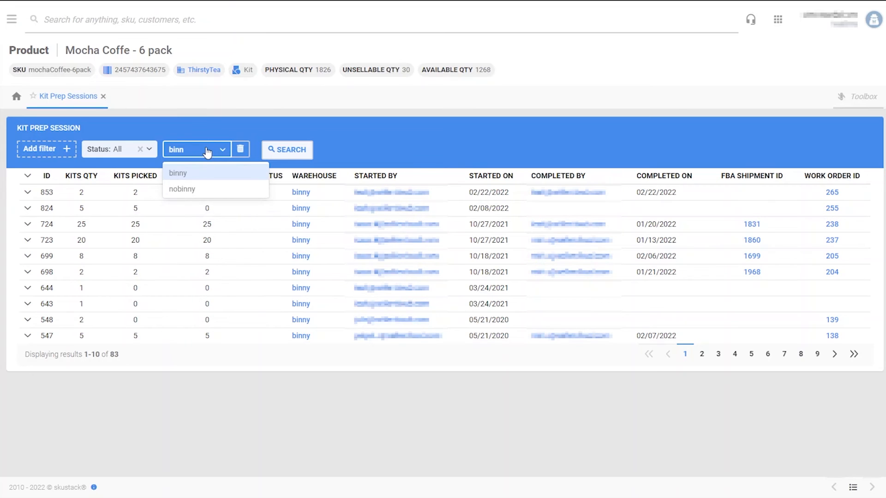
click(203, 174)
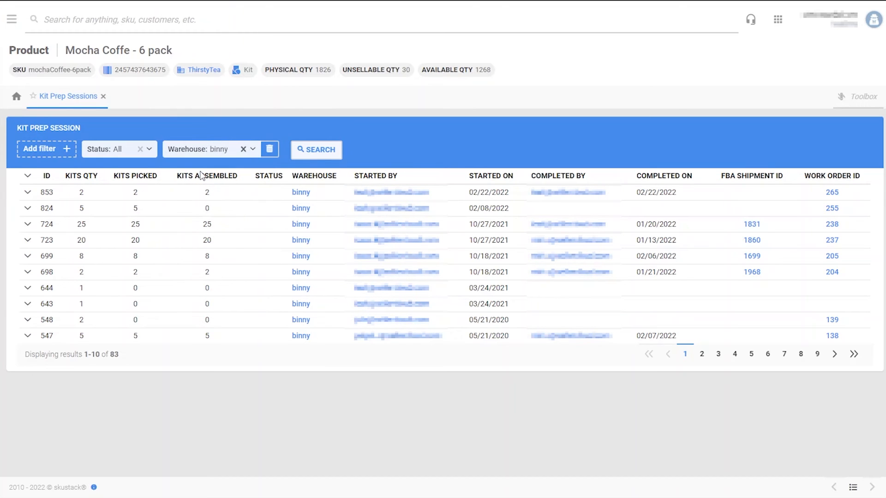
click(116, 152)
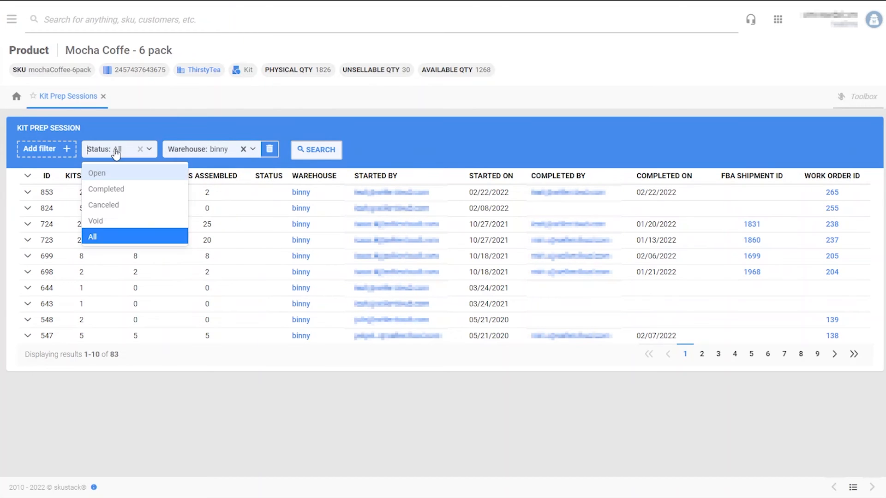
click(110, 178)
click(329, 150)
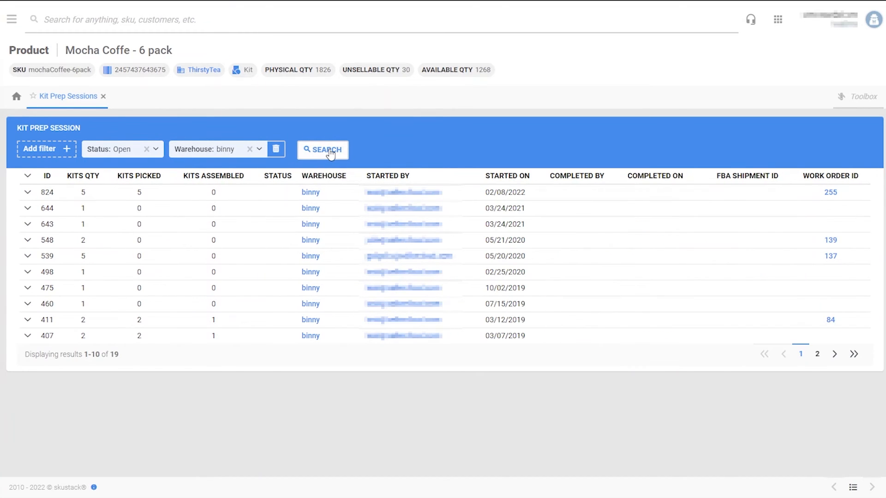
- Expand and collapse sessions 824 and 539 to preview their products
click(28, 193)
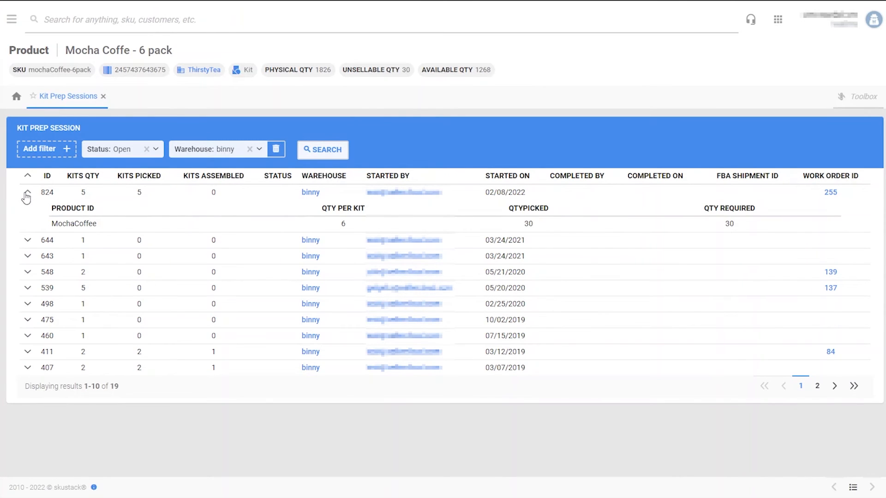
click(27, 193)
click(28, 256)
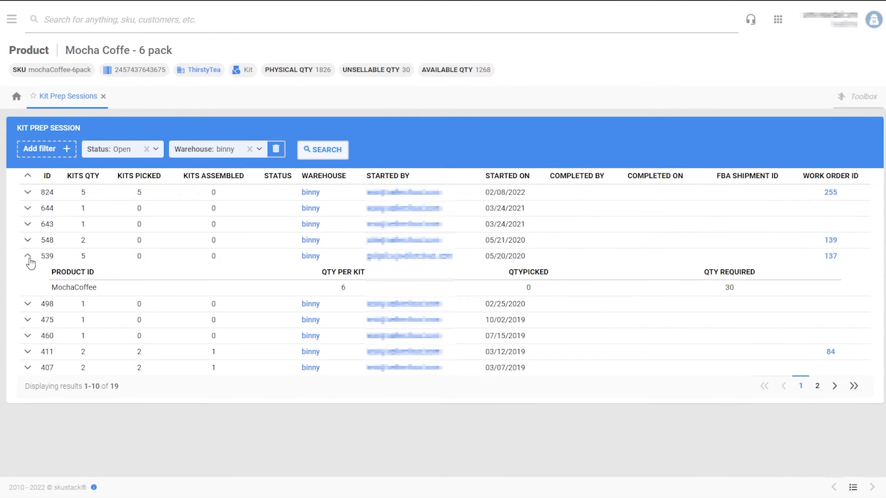
click(28, 256)
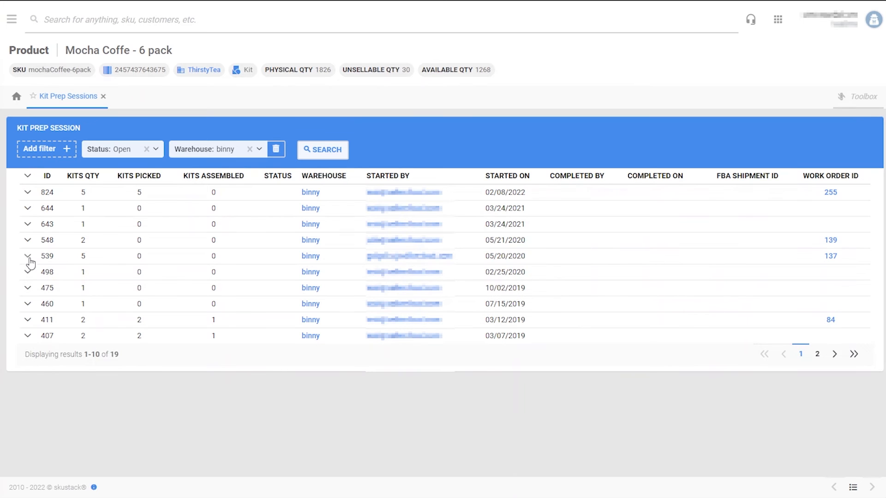
- Open the work order linked to session 824, then advance to the Ship Verify Containers slide
click(830, 193)
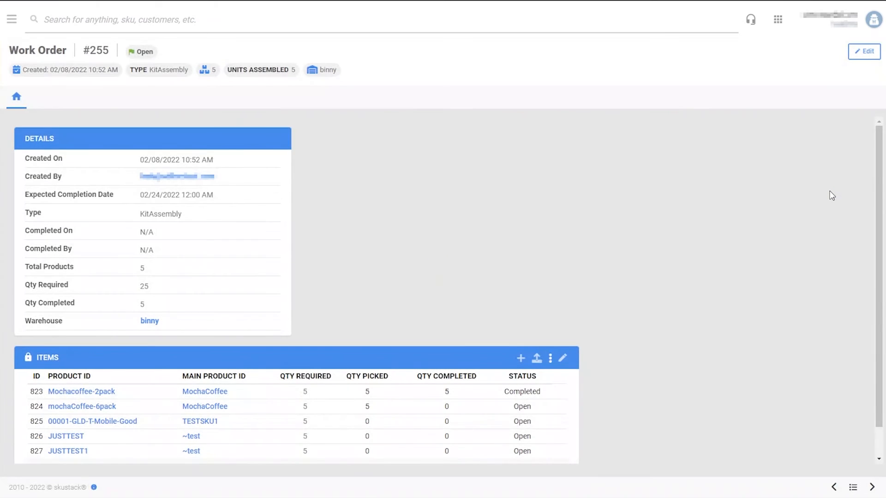
scroll(594, 262, down, 1)
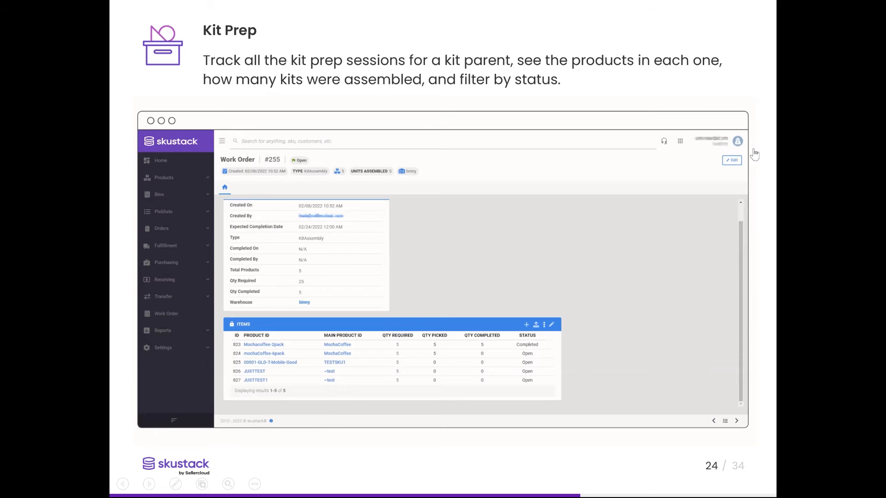
key(Right)
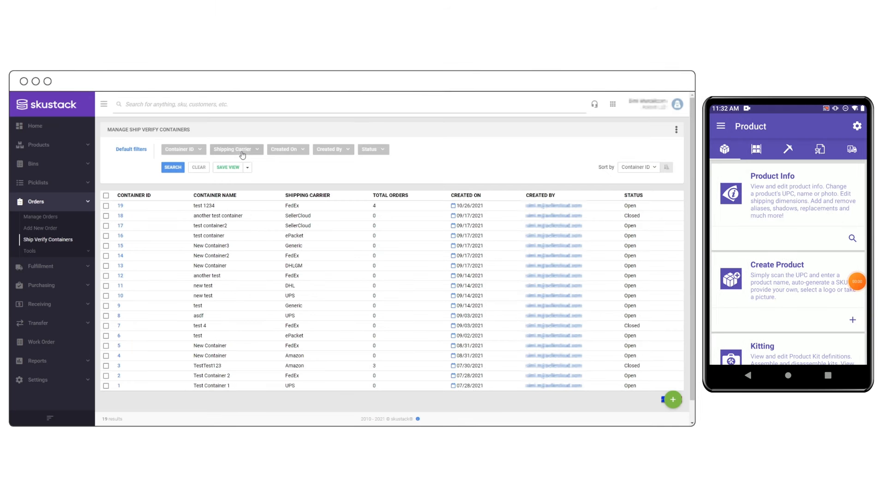
- Filter the containers list to the FedEx carrier and Open status
click(292, 139)
click(300, 218)
click(214, 159)
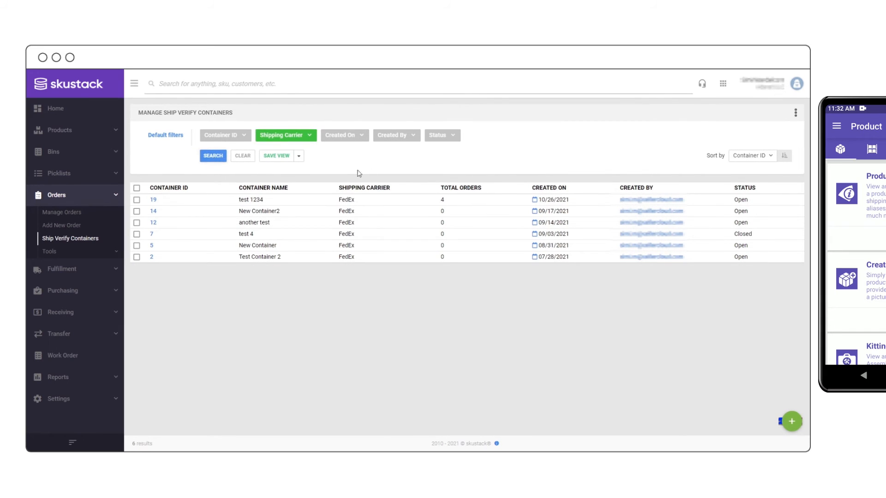
click(454, 138)
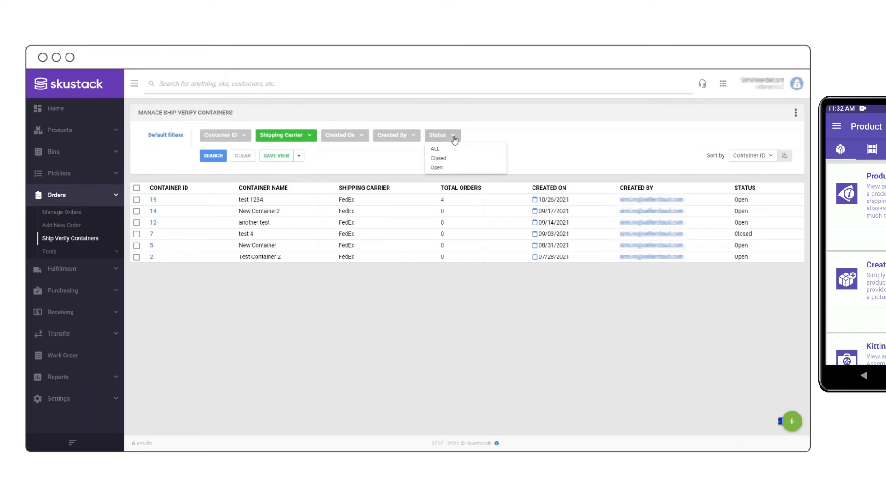
click(446, 169)
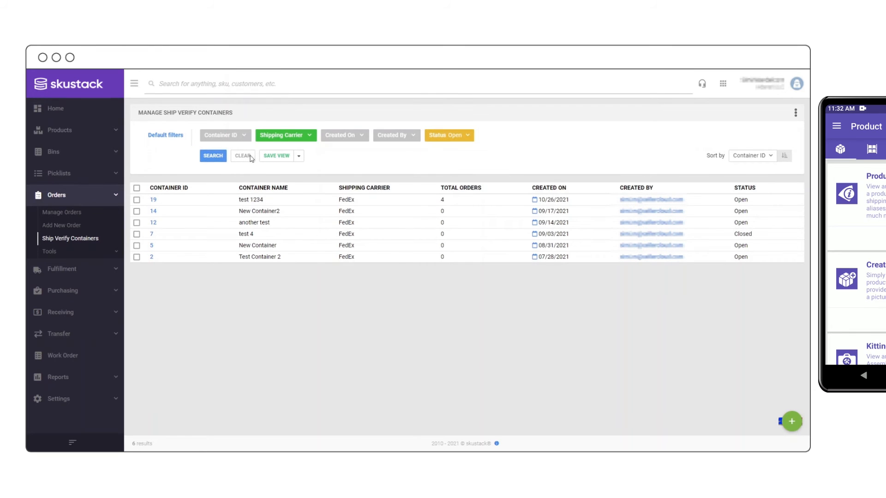
click(215, 157)
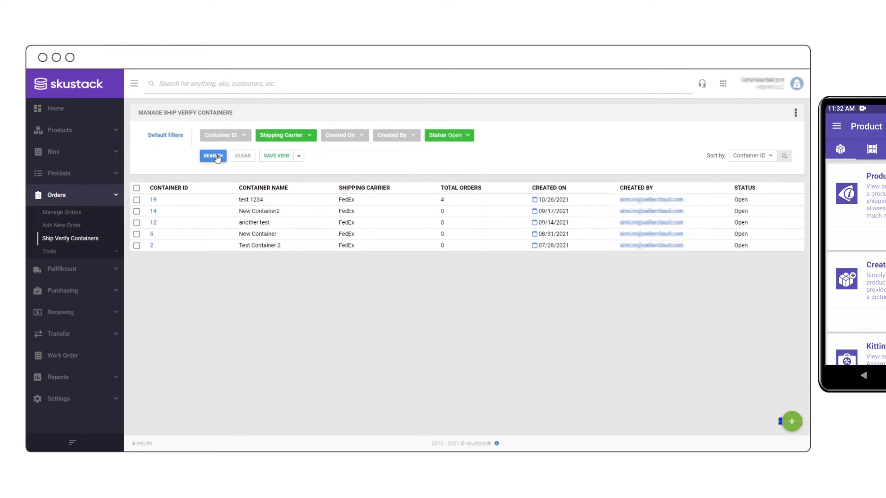
- Create a new FedEx container named 'test container 3', then open container 19
click(793, 421)
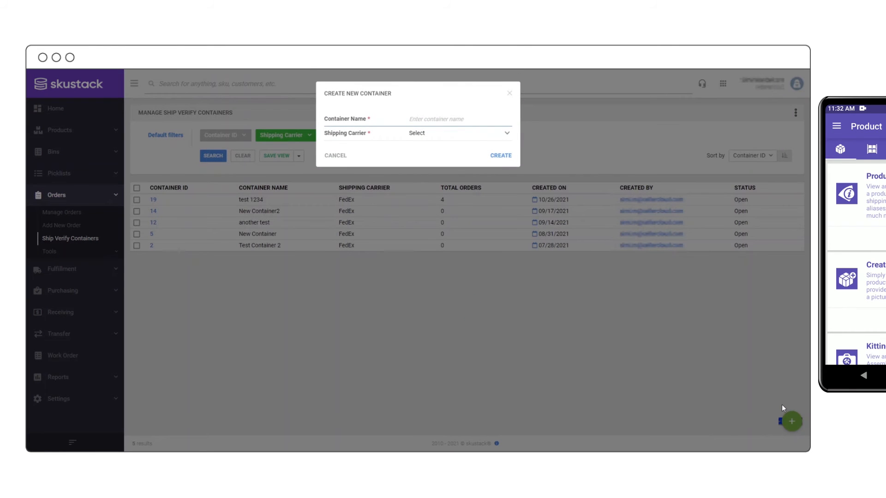
text(test container 3)
key(Tab)
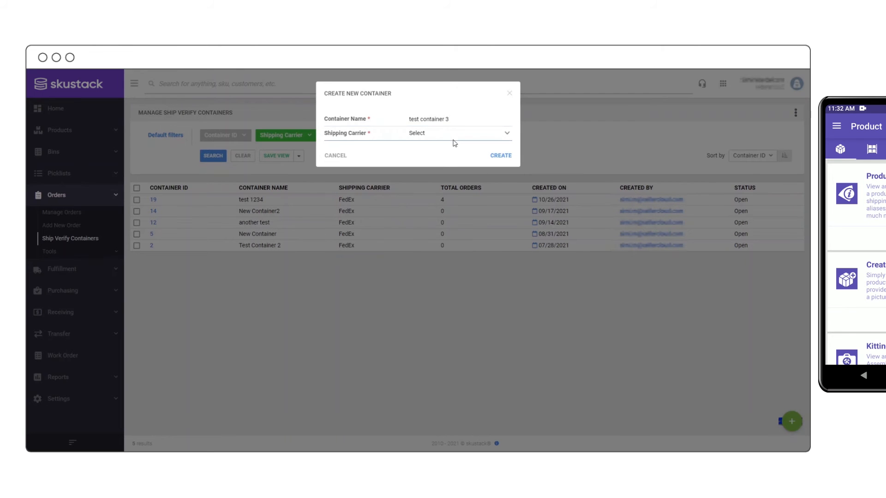
key(Down)
click(498, 155)
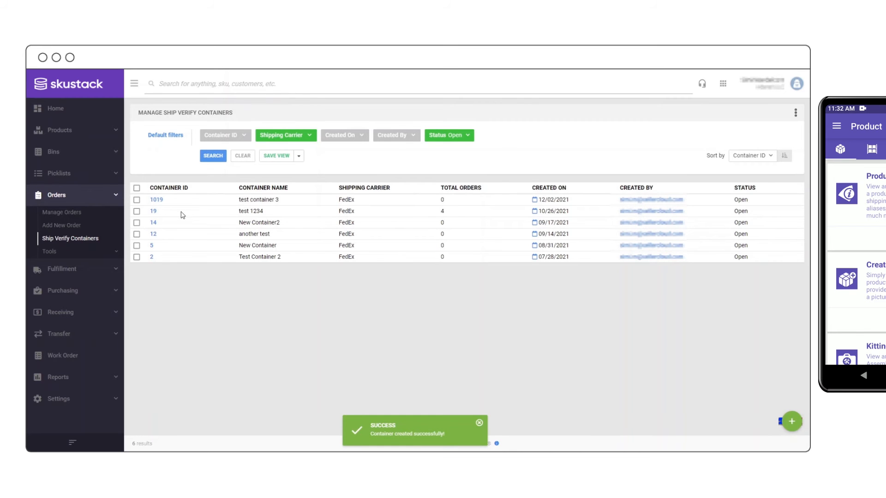
click(154, 212)
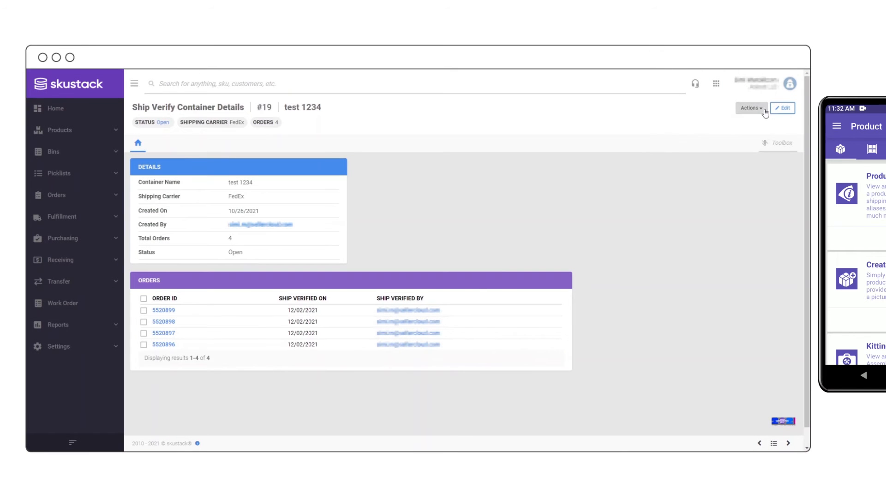
- Close container 19 and filter the containers list to Closed status
click(764, 111)
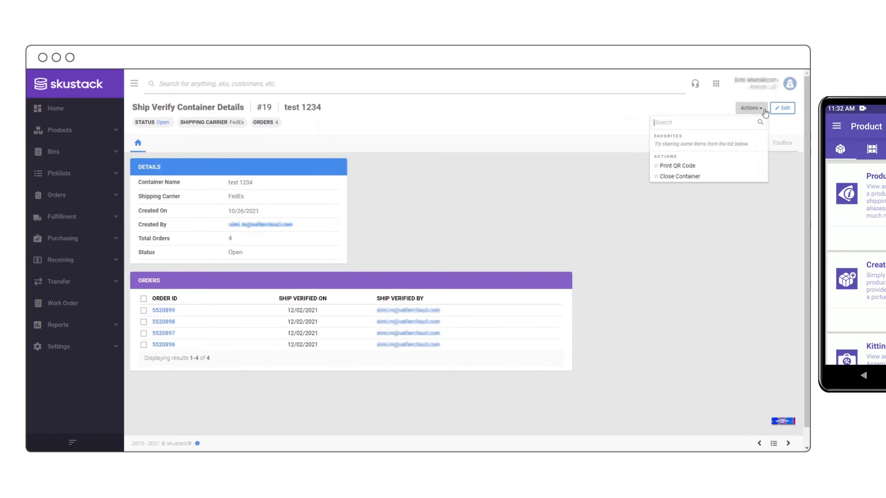
click(713, 180)
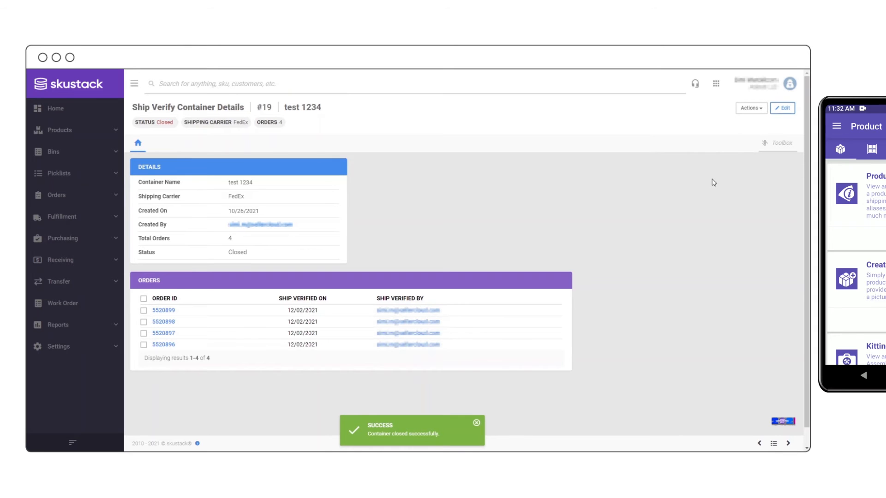
click(774, 443)
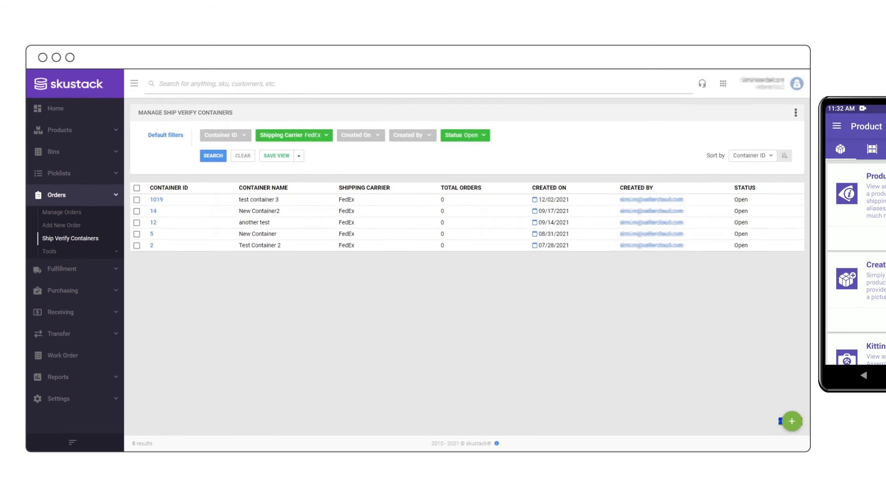
click(482, 136)
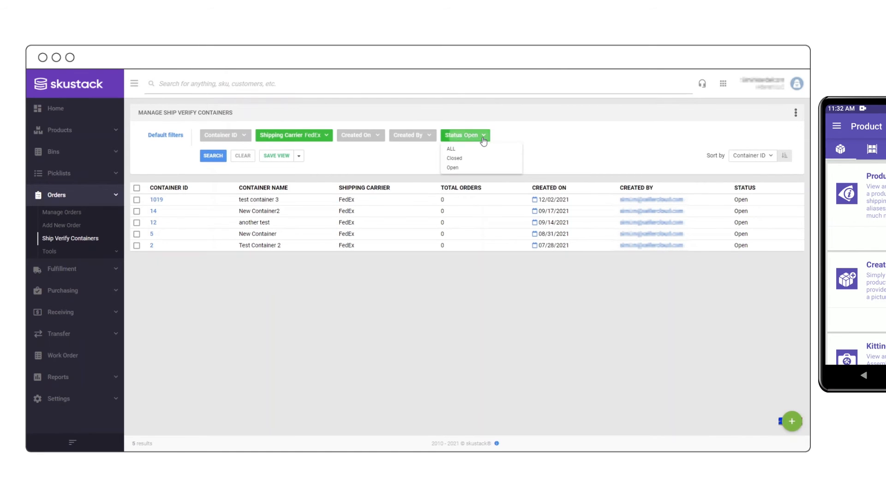
click(467, 157)
click(212, 158)
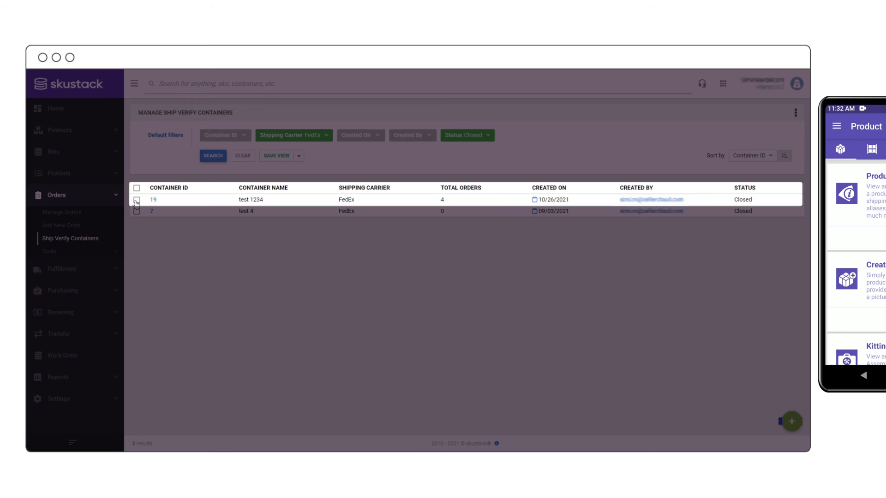
- Print the QR code for container 19 and open the resulting PDF
click(137, 201)
click(788, 422)
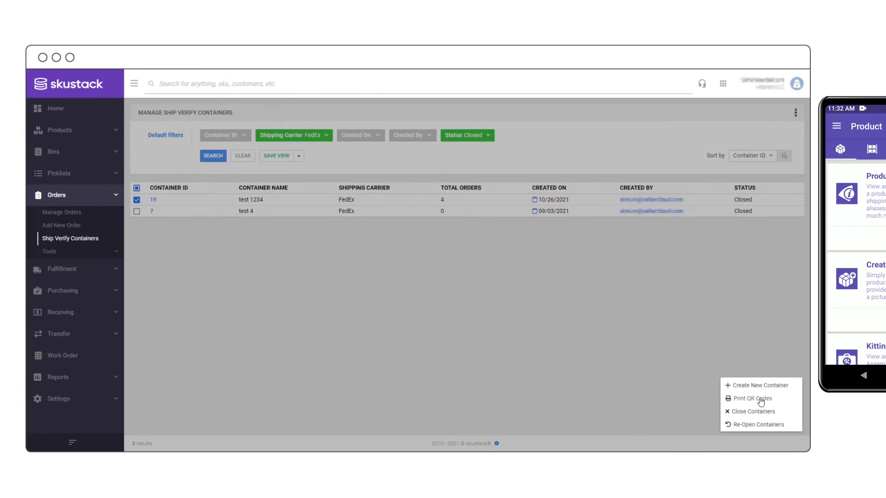
click(760, 399)
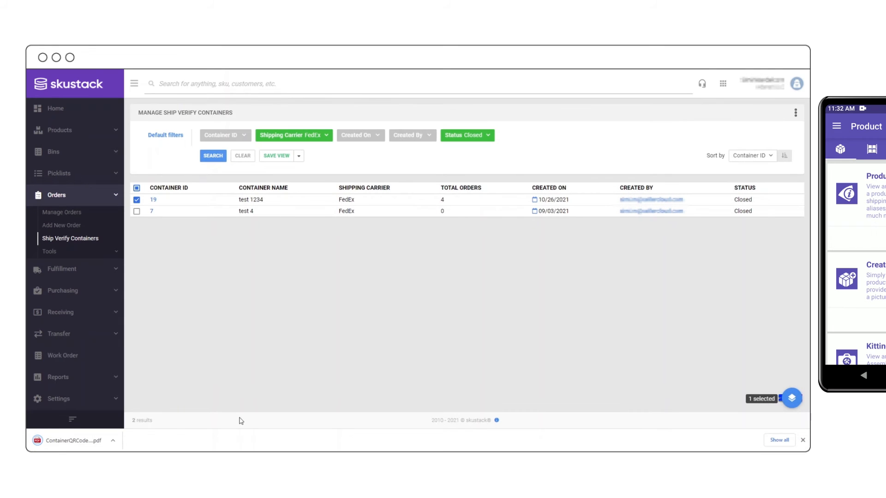
click(46, 440)
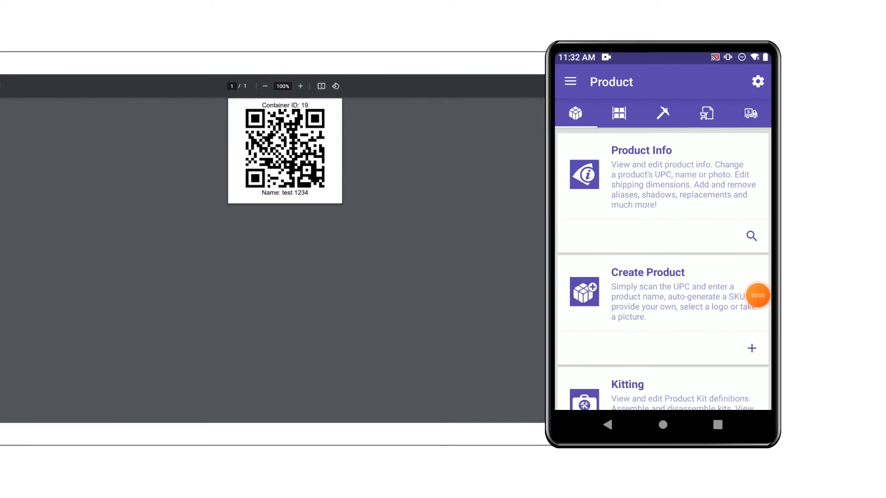
- In the phone app's Container Ship Verify, enter the order's tracking number and scan container 19's QR code
drag(729, 277, 581, 277)
drag(728, 276, 595, 276)
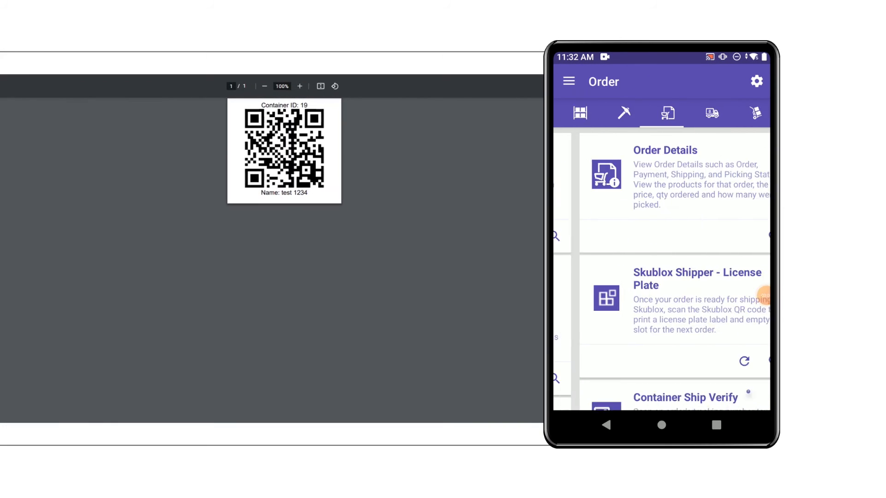
scroll(661, 258, down, 5)
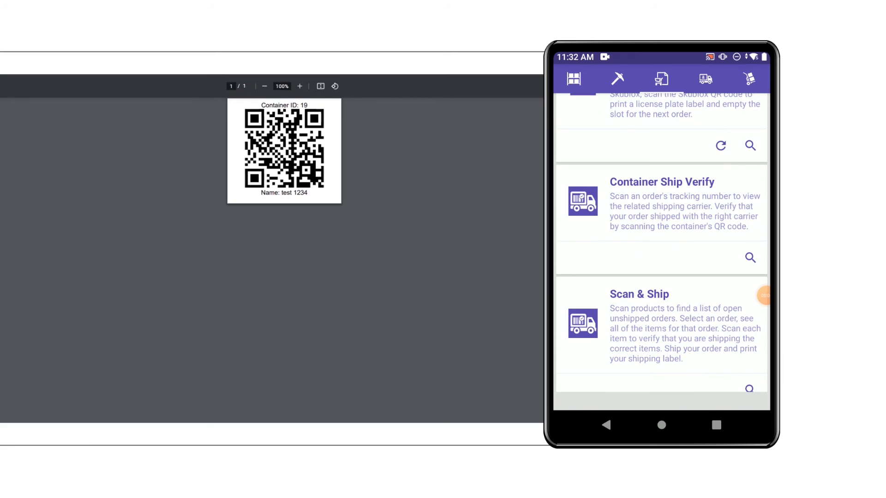
click(750, 257)
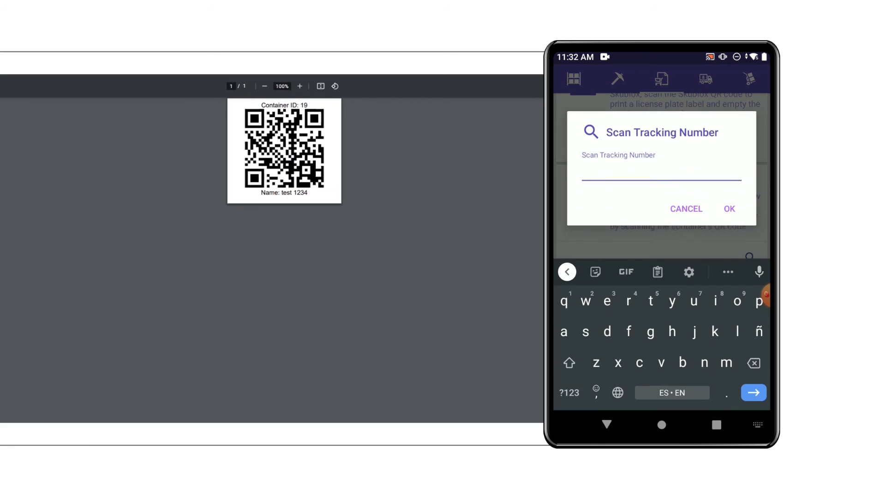
text(1357924680)
key(Return)
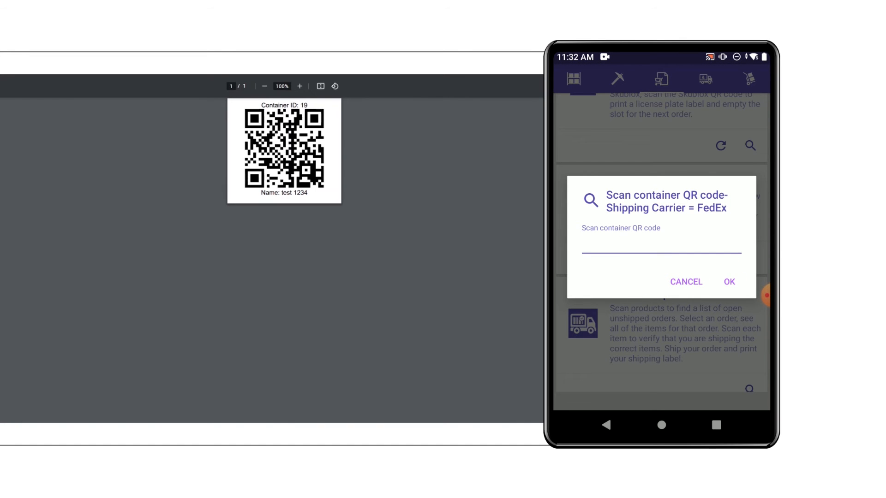
key(Return)
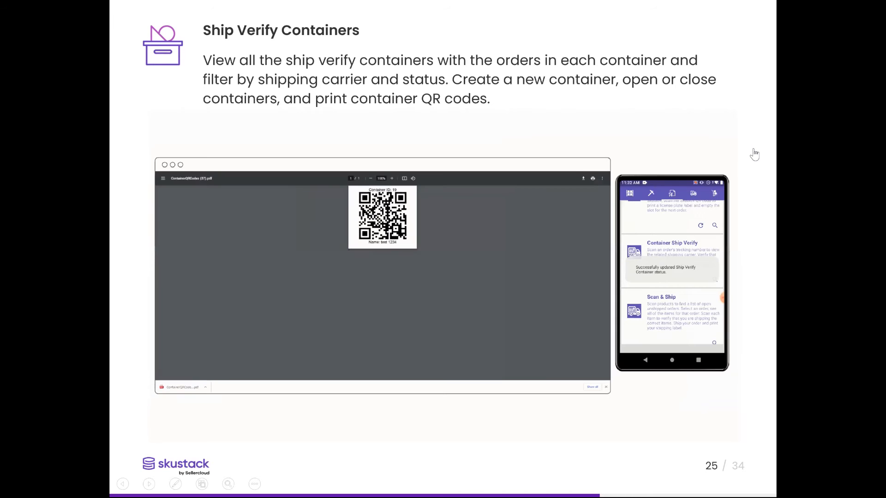
- Advance to the next slide and open the details of the unpicked LULRICH order
click(753, 154)
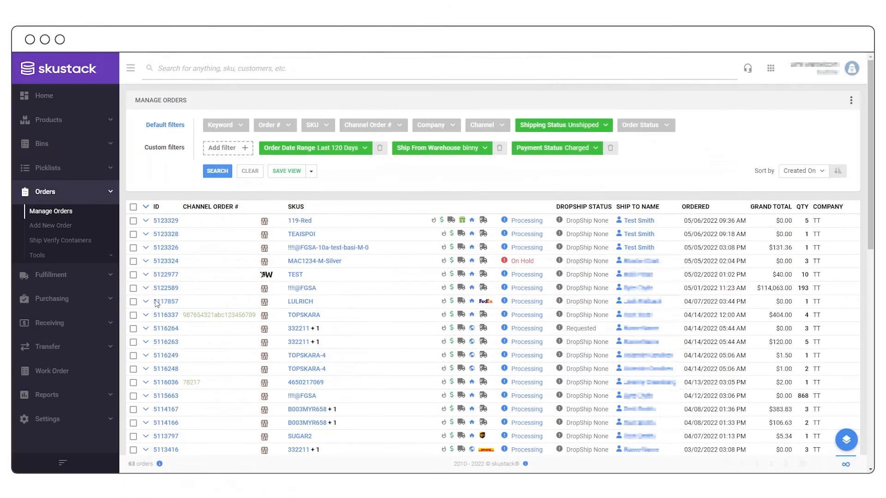
click(166, 302)
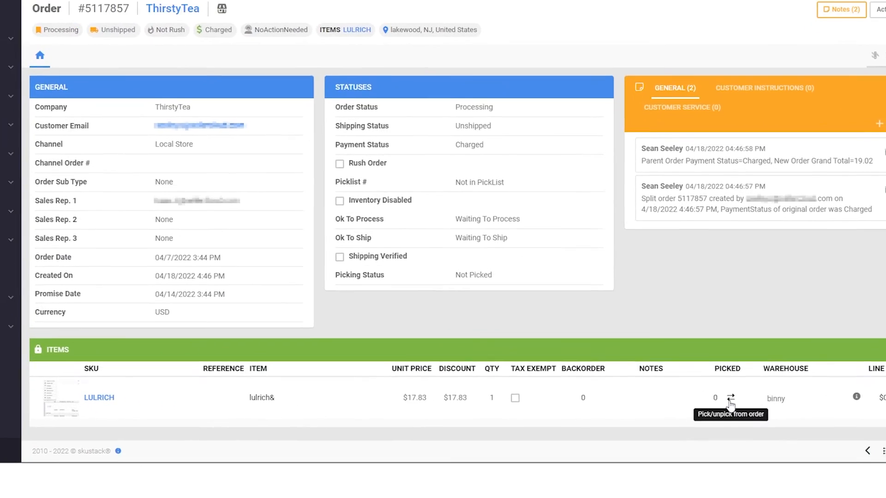
- Pick 1 LULRICH unit from Bin-Warehouse-169 in warehouse binny using a replacement SKU
click(731, 396)
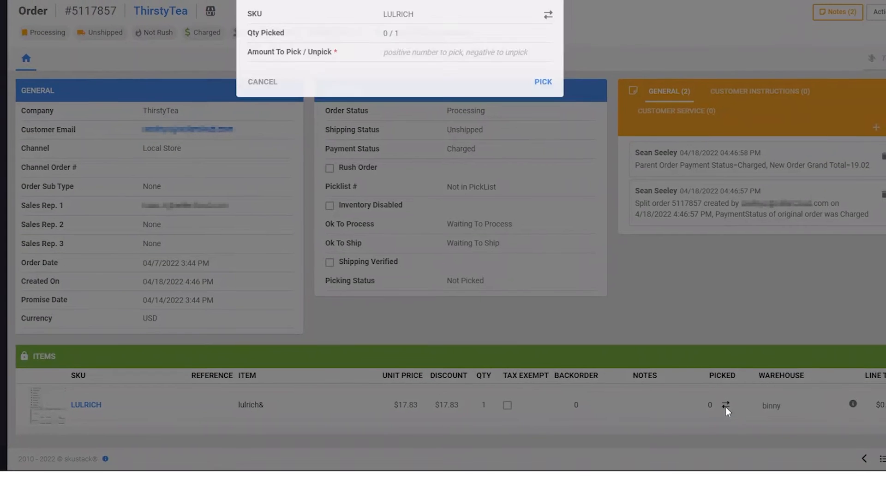
click(450, 94)
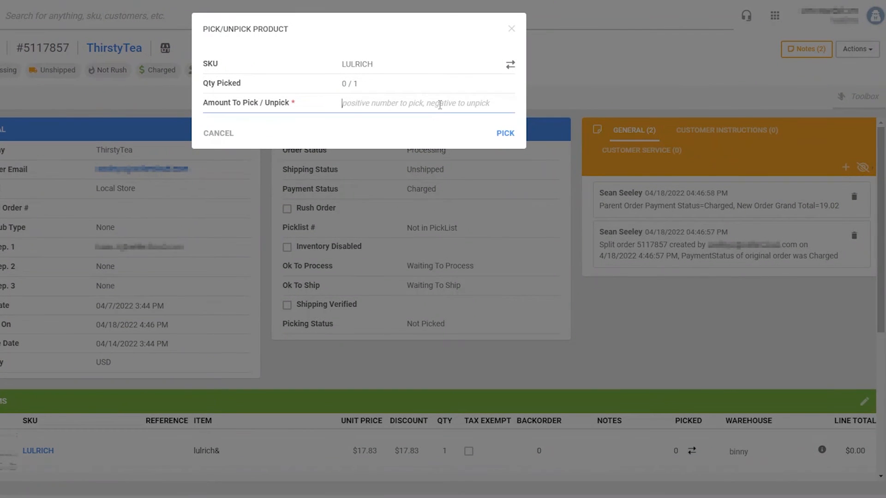
text(1)
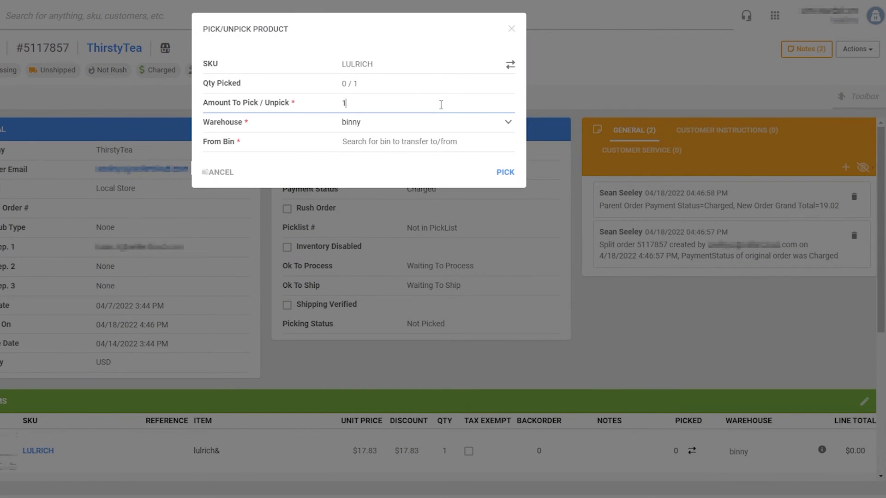
click(510, 66)
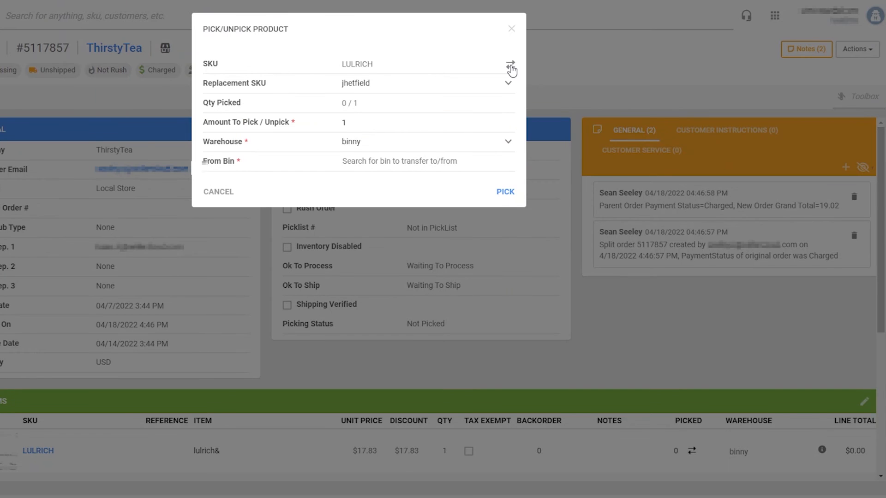
click(510, 84)
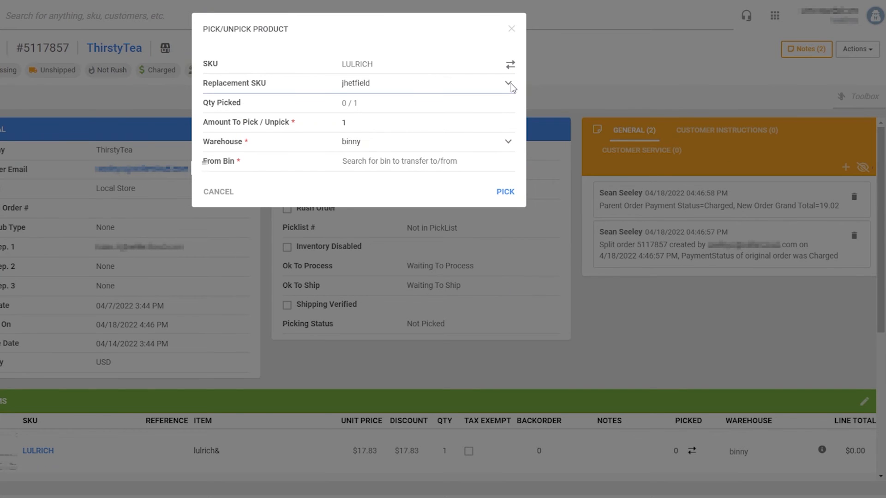
click(425, 160)
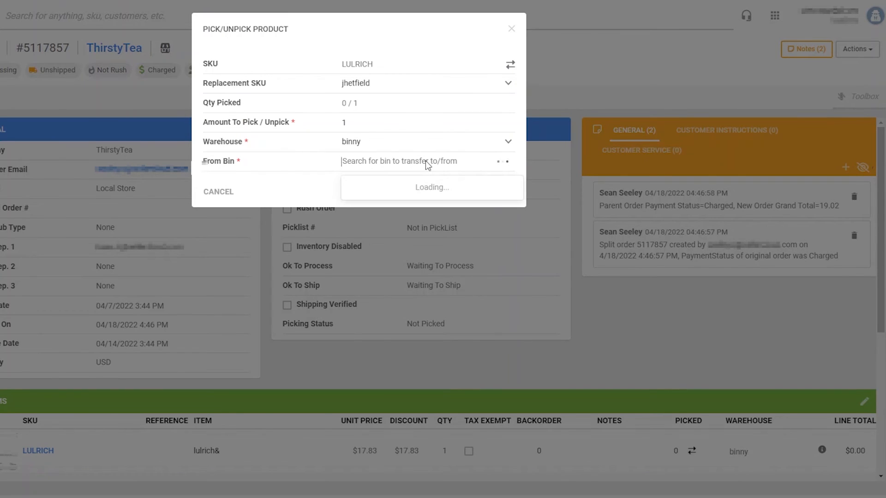
text(bin)
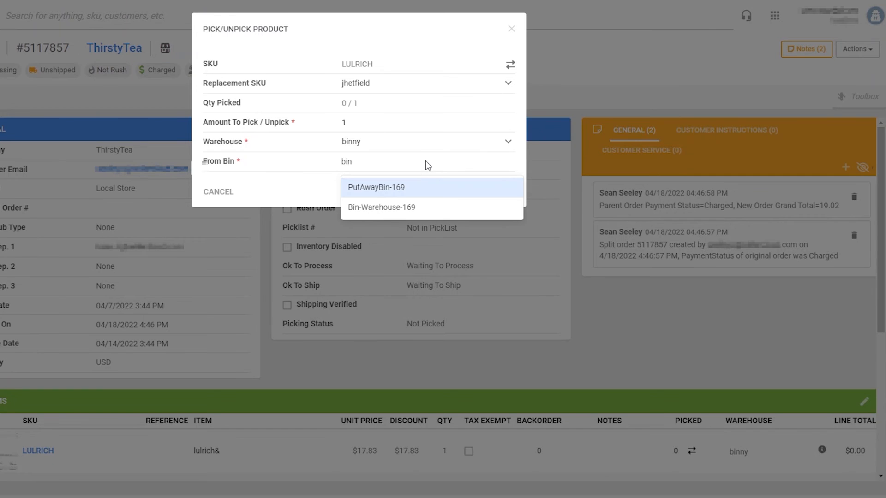
click(410, 208)
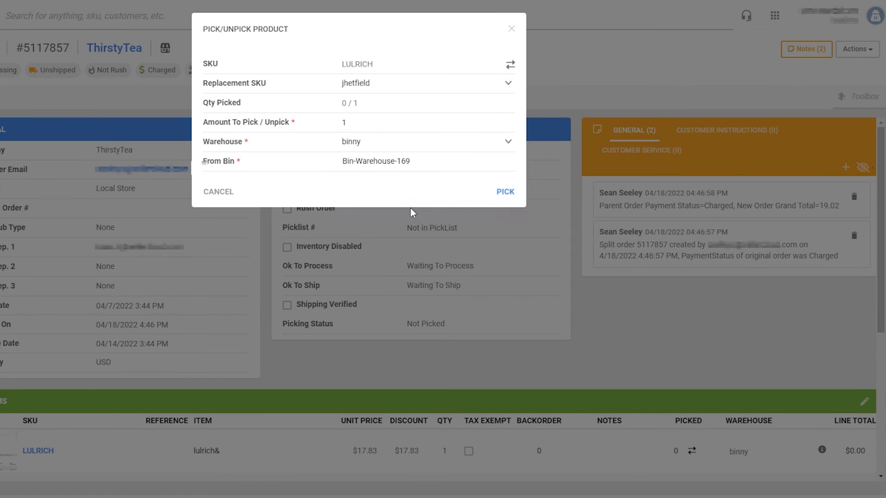
click(506, 193)
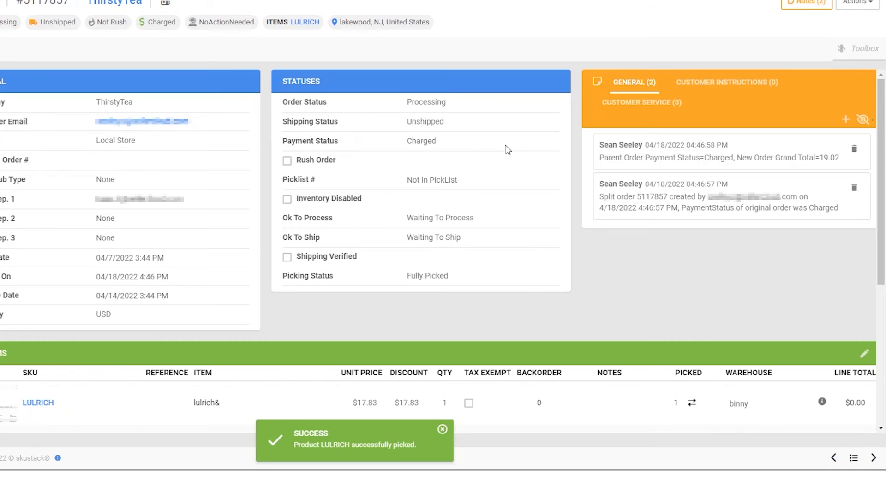
- Unpick the LULRICH unit (amount -1) back to PutAwayBin-169, then advance the slide
click(697, 405)
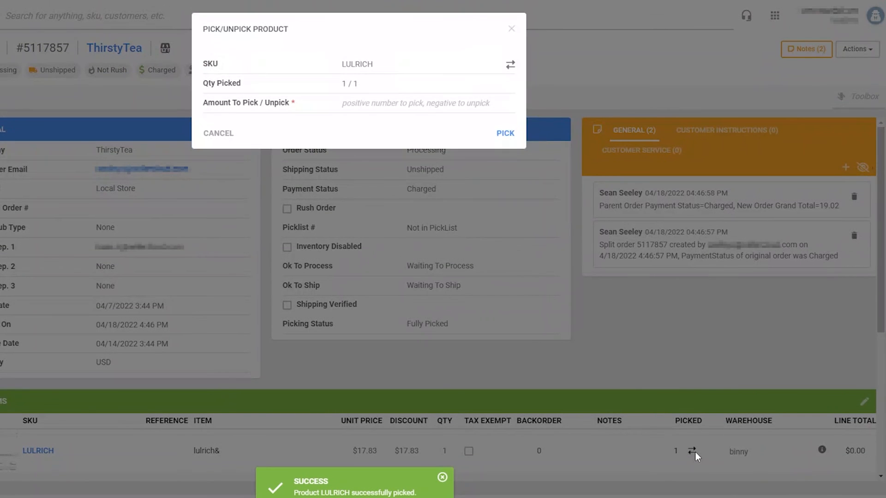
click(466, 103)
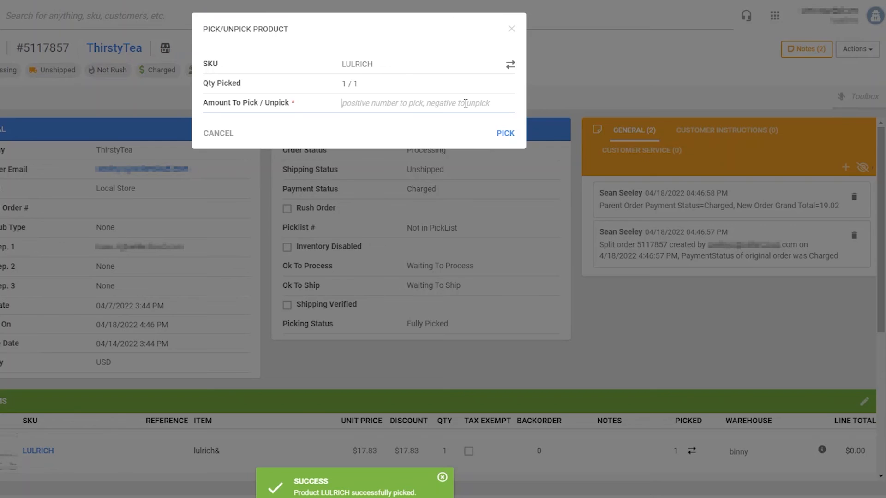
text(-1)
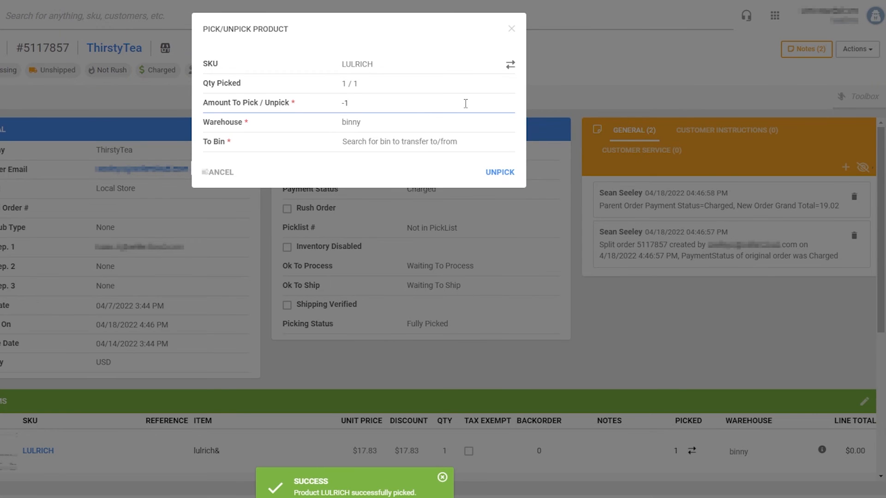
click(515, 64)
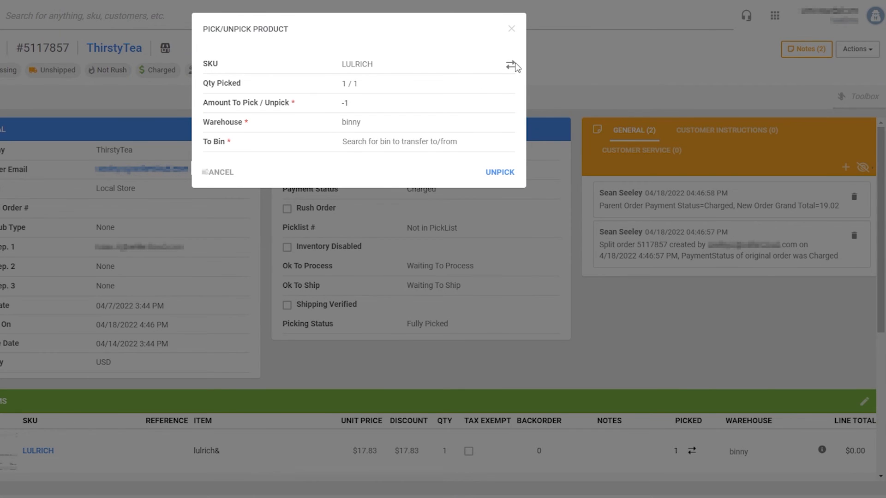
click(511, 67)
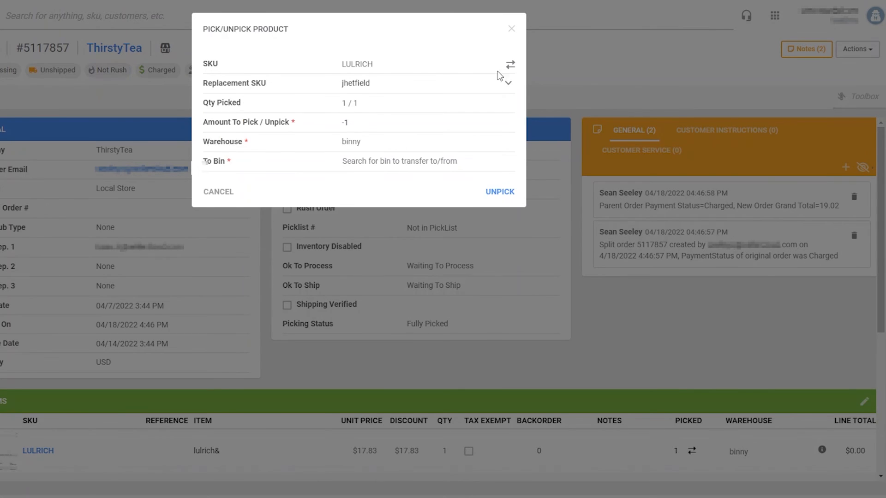
click(383, 161)
text(bin)
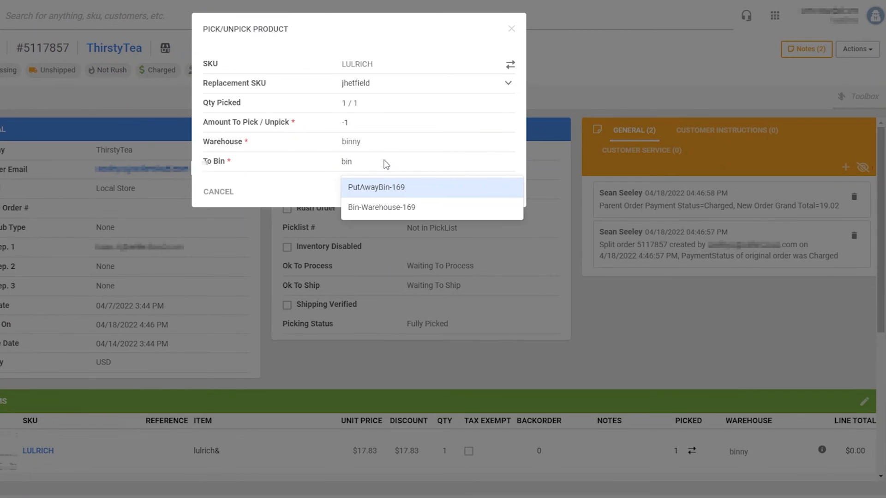
click(383, 187)
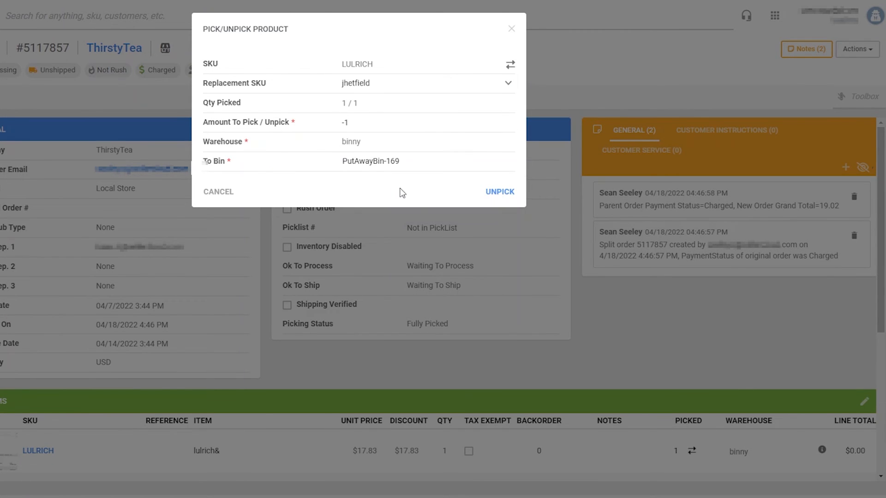
click(490, 196)
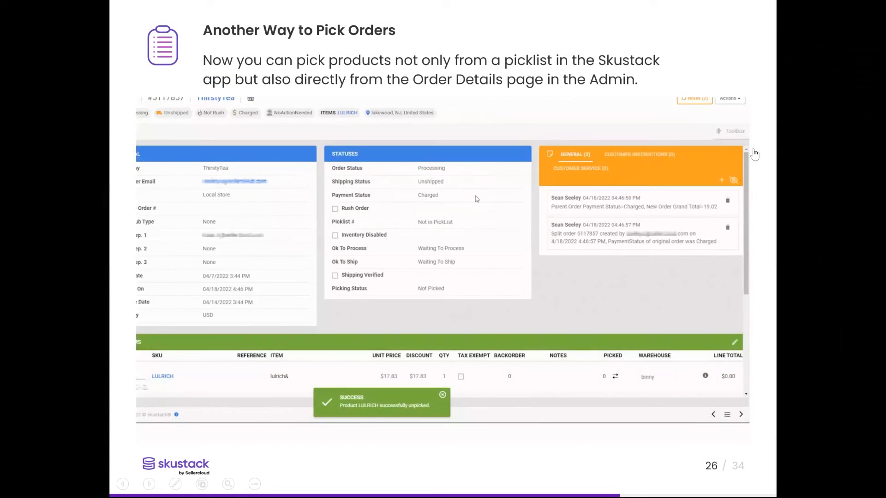
key(Right)
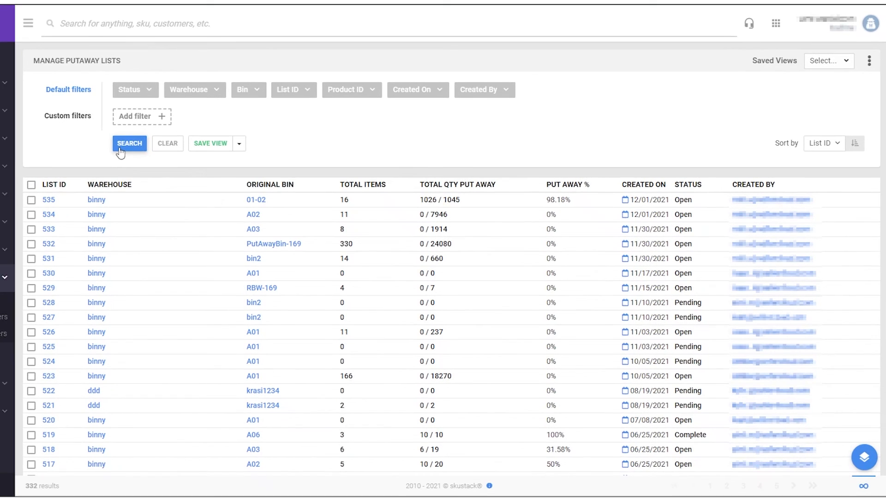
- Filter the putaway lists to warehouse binny with Open status
click(215, 91)
text(binny)
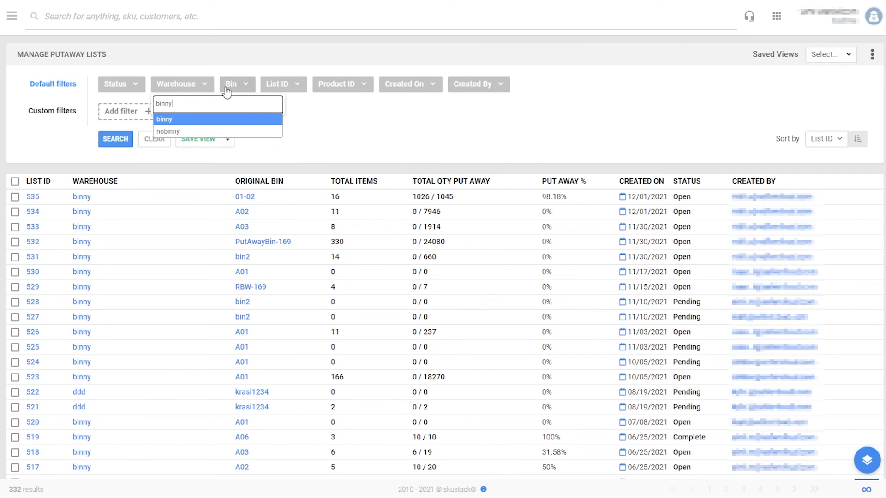
click(224, 120)
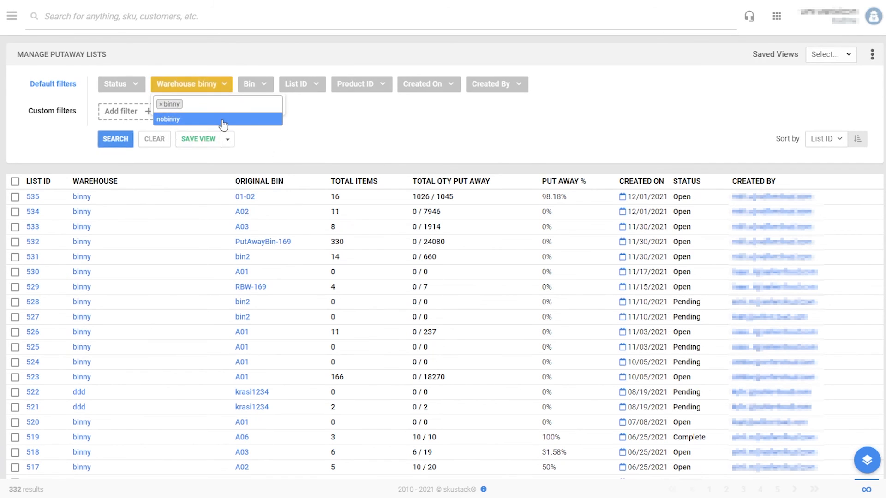
click(122, 85)
click(119, 143)
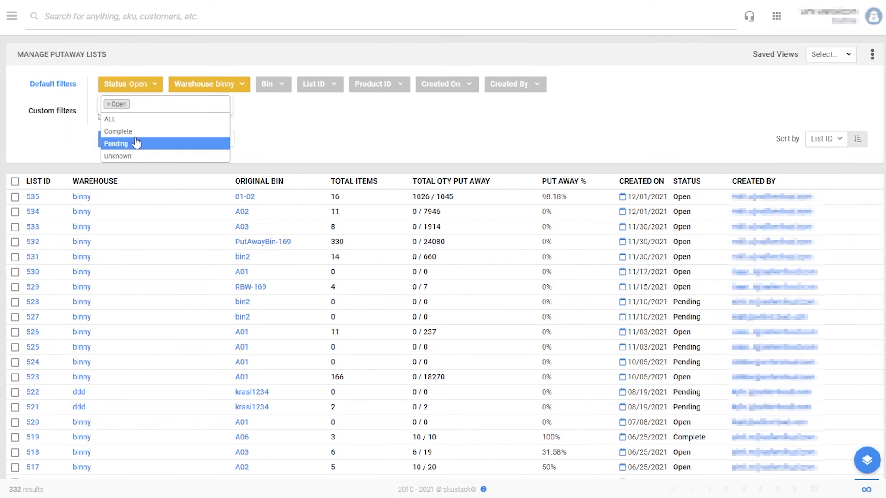
click(302, 132)
click(124, 137)
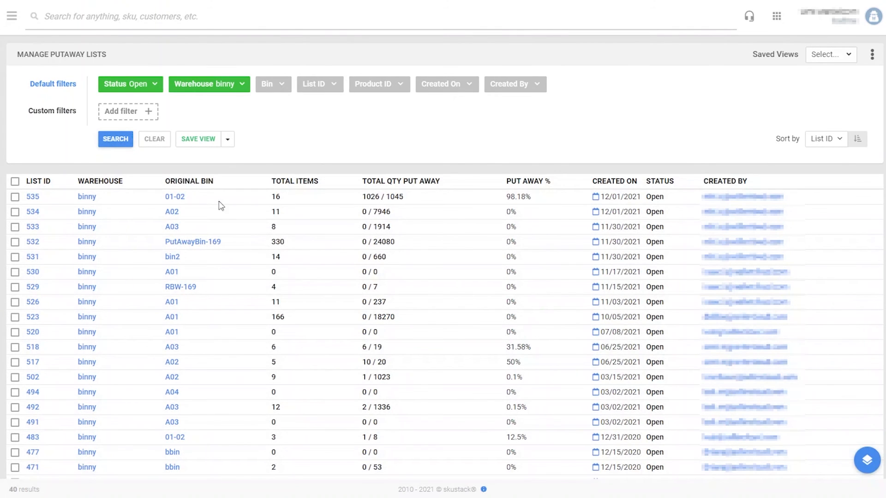
scroll(272, 237, down, 3)
scroll(272, 237, down, 6)
scroll(271, 231, up, 4)
scroll(272, 233, up, 4)
- Add a Put Away % Range filter from 1 to 50 percent
click(110, 116)
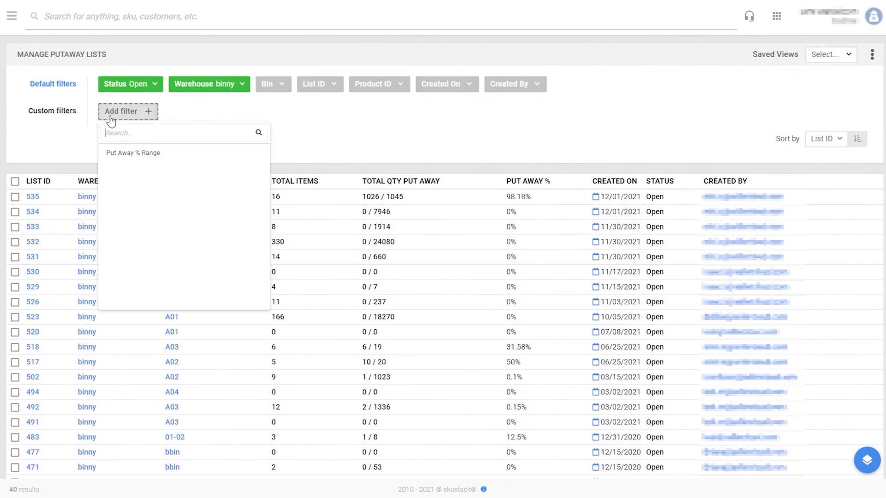
click(121, 155)
click(214, 119)
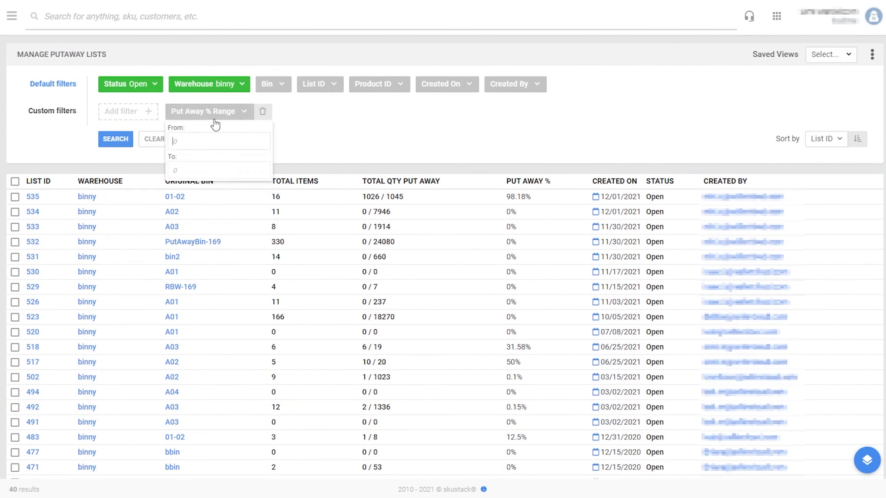
text(1)
click(172, 171)
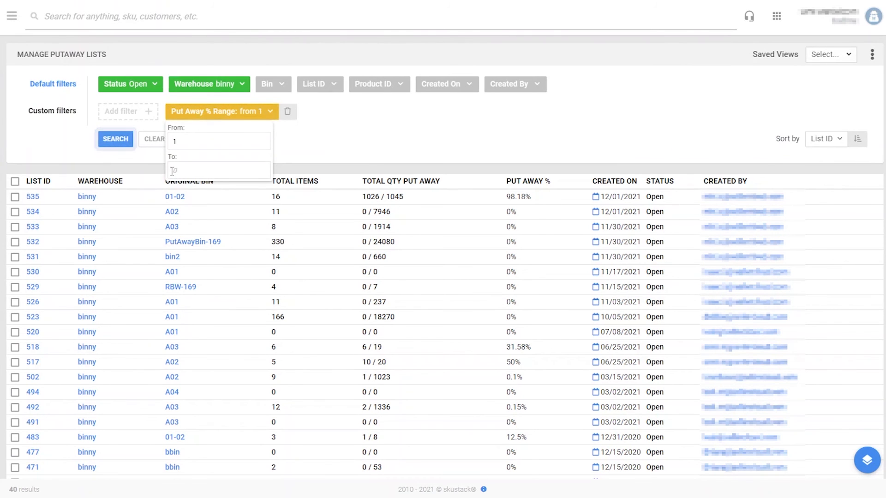
text(50)
click(122, 141)
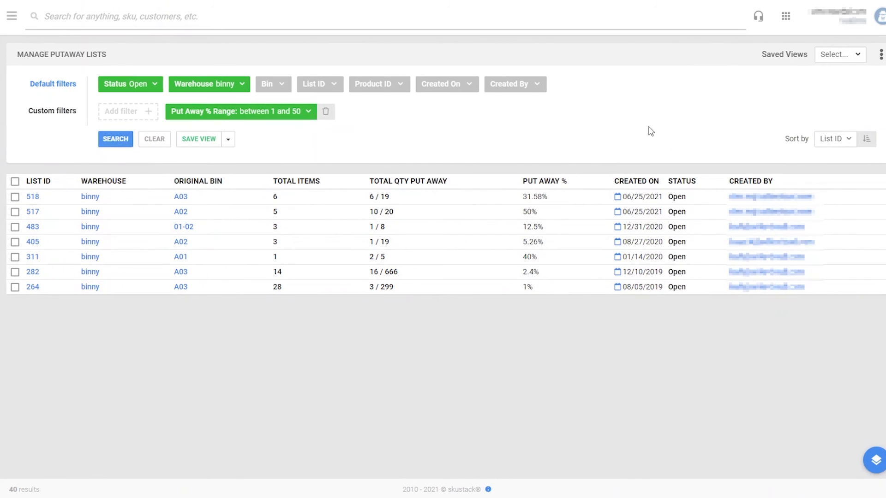
- Sort the putaway lists by Total Items and open list #517
click(833, 142)
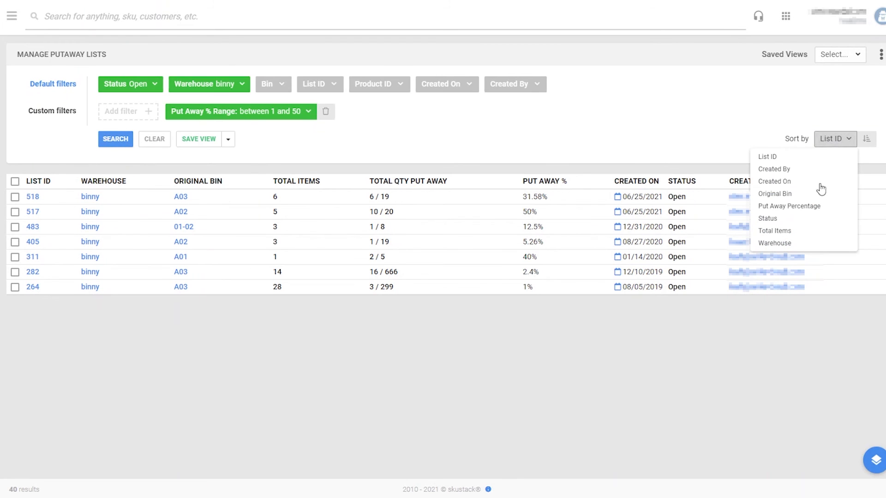
click(818, 229)
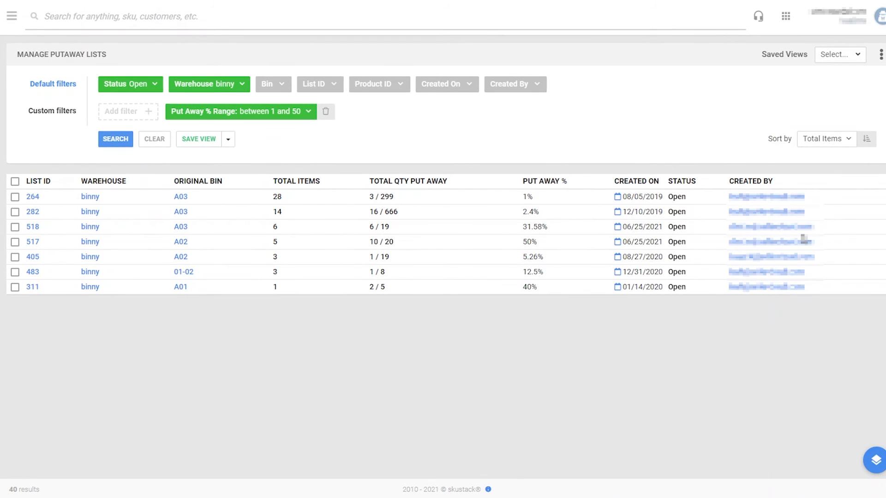
click(34, 244)
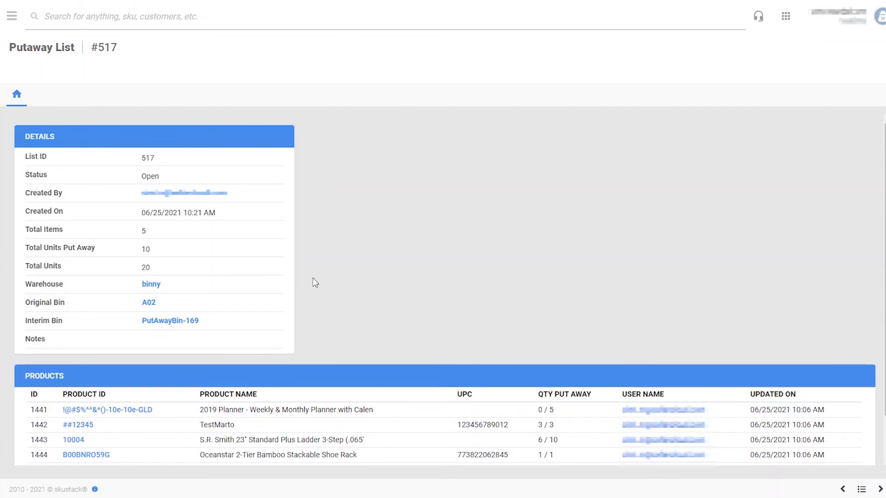
scroll(314, 282, down, 1)
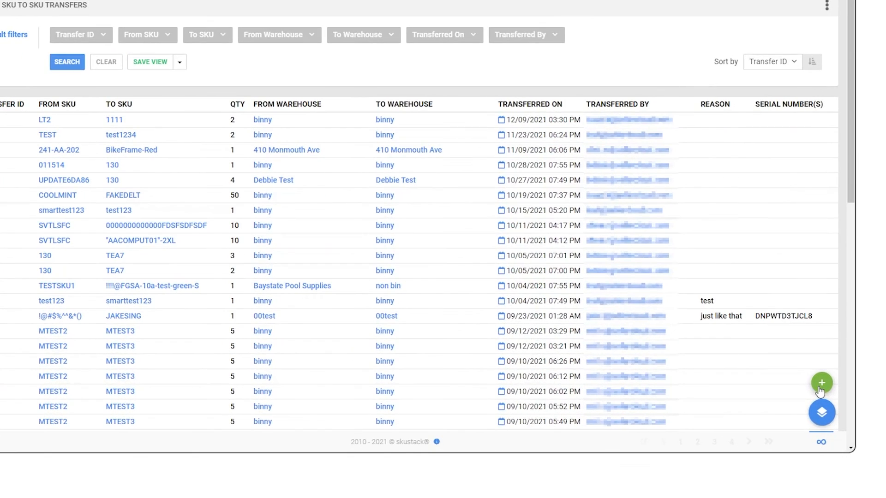
- Start a new SKU transfer in warehouse binny, moving from bin A01 to bin A03
click(819, 383)
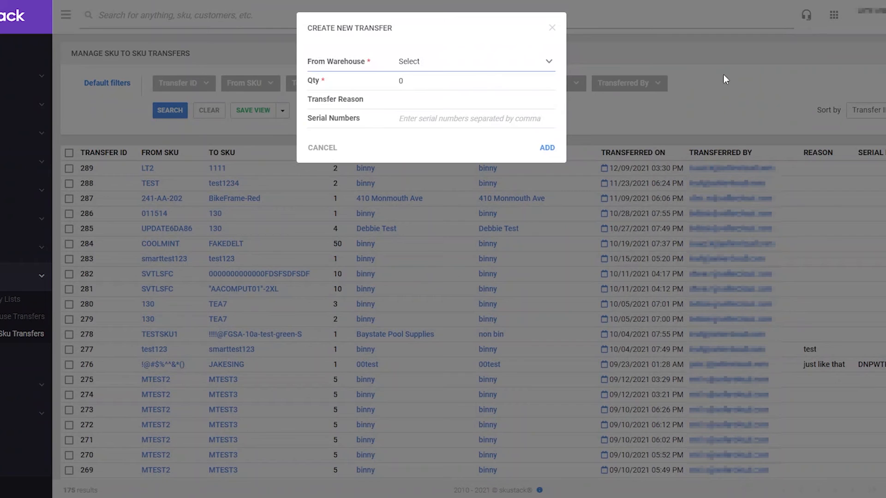
text(binny)
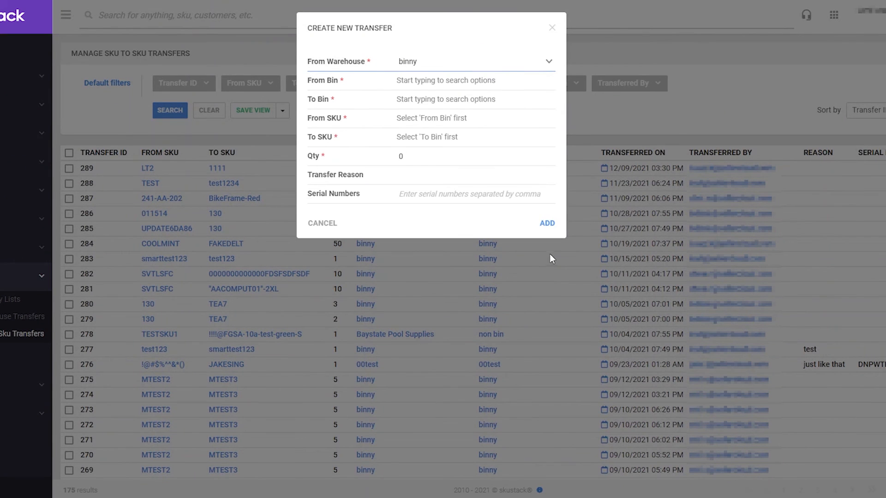
click(480, 82)
text(A01)
click(470, 106)
click(470, 97)
text(A03)
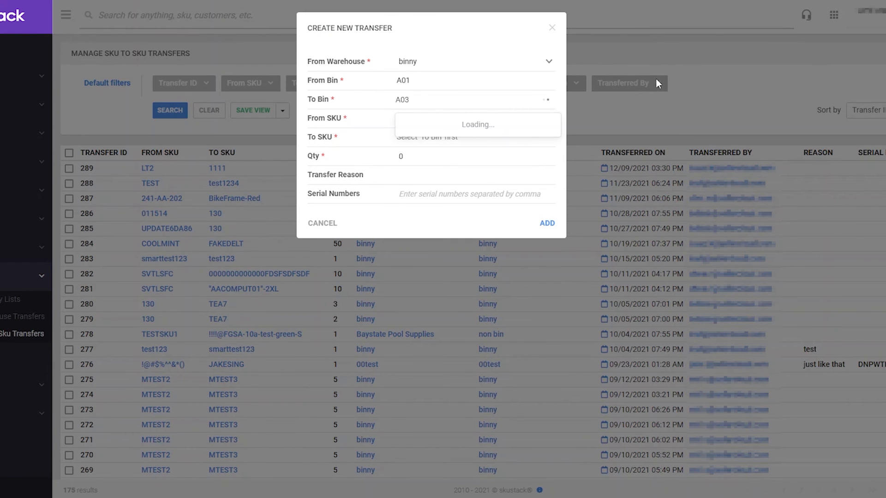
click(523, 125)
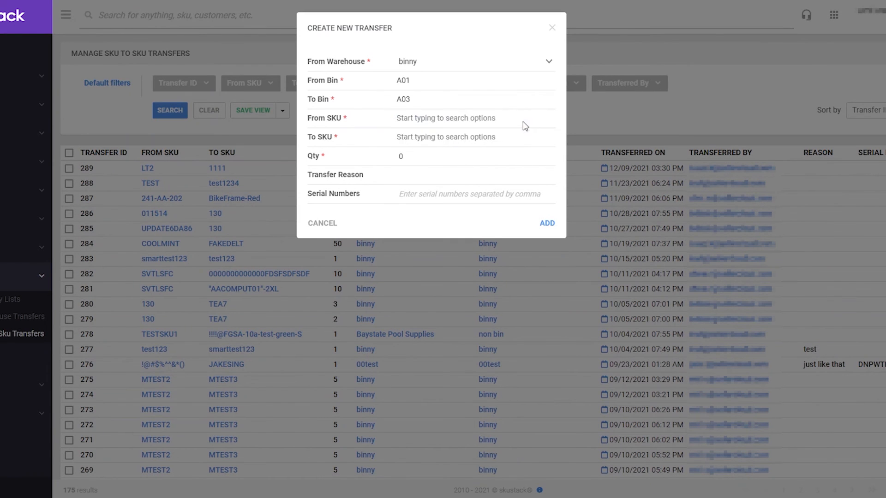
- Transfer 2 units from TEABAGS1 to TEABAG2 with reason 'test' and submit it
click(498, 119)
text(teabags)
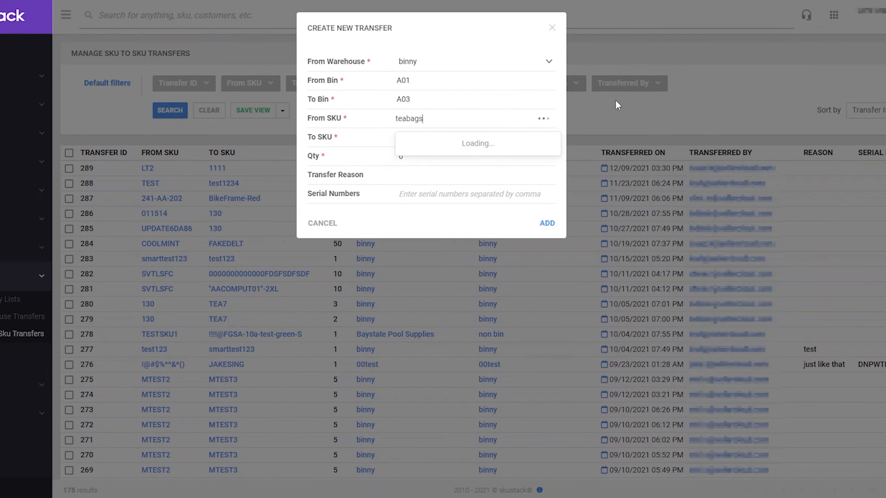
click(517, 142)
click(504, 138)
text(teaba)
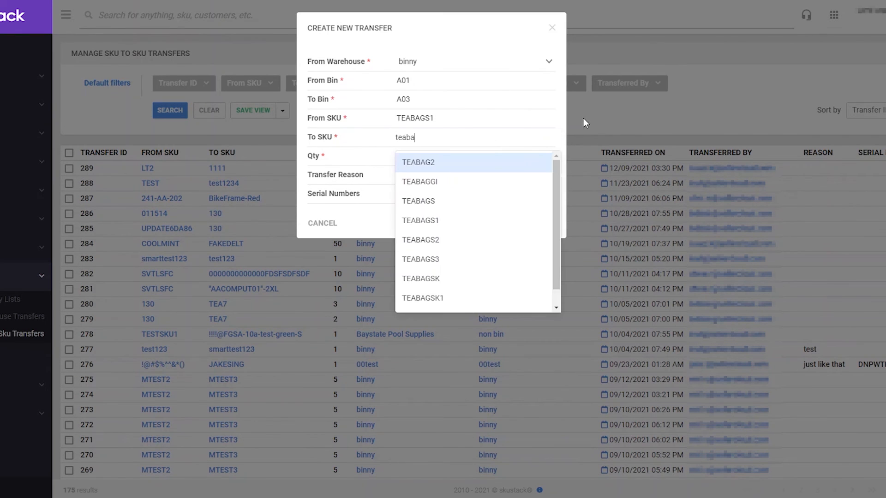
click(501, 155)
double_click(401, 156)
text(2)
click(404, 173)
text(test)
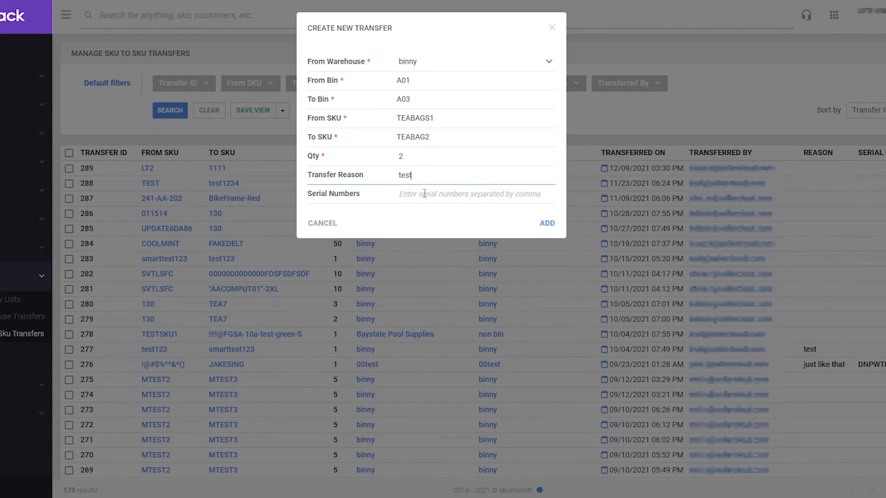
click(547, 224)
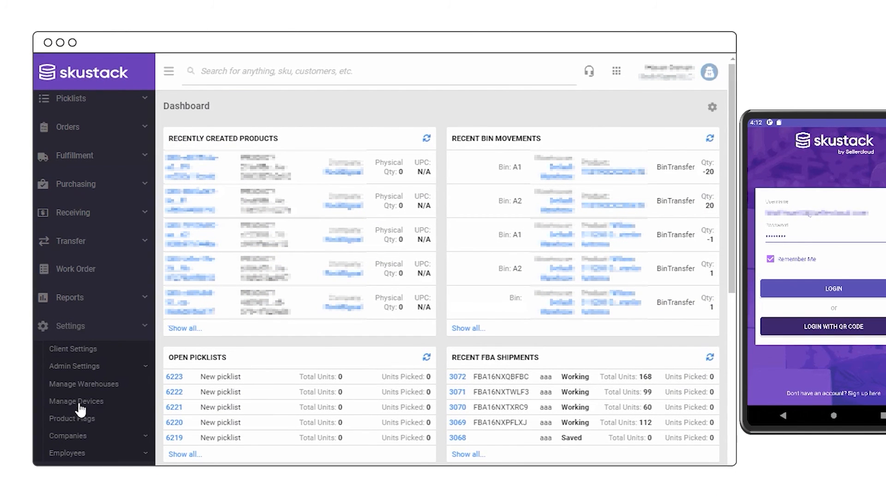
- Go to the Manage Devices page and log in on the phone with the default warehouse
click(76, 401)
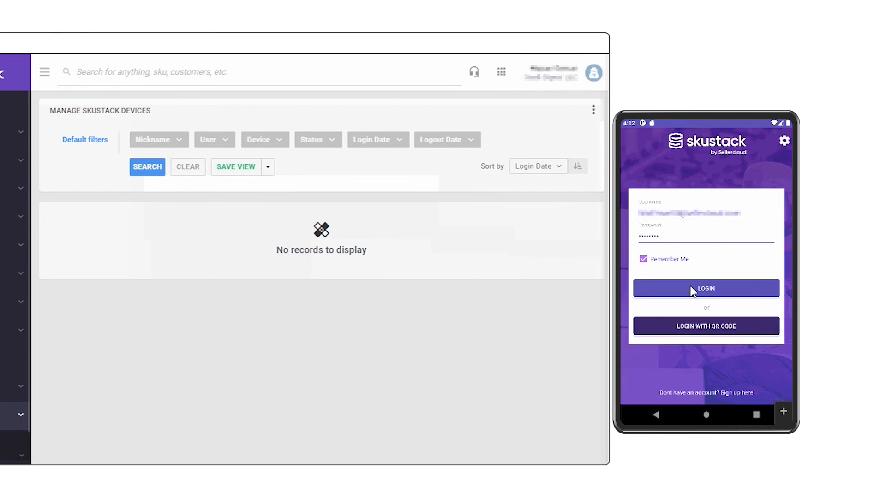
click(692, 289)
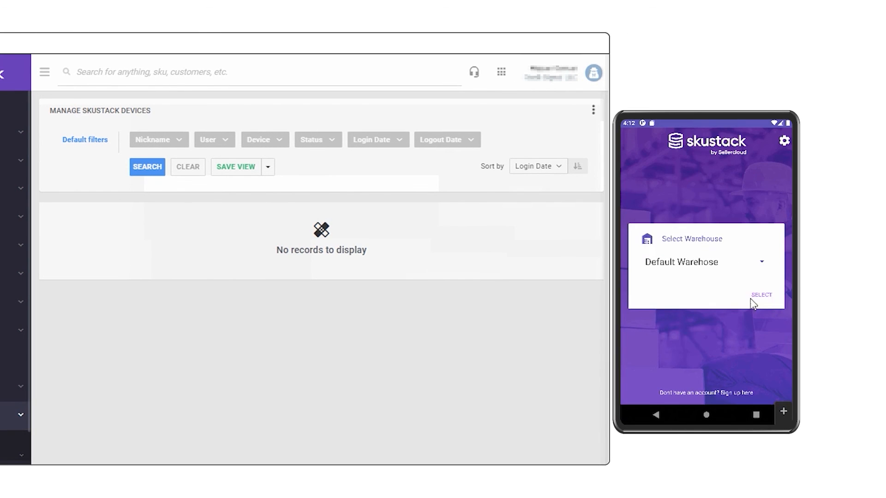
click(759, 296)
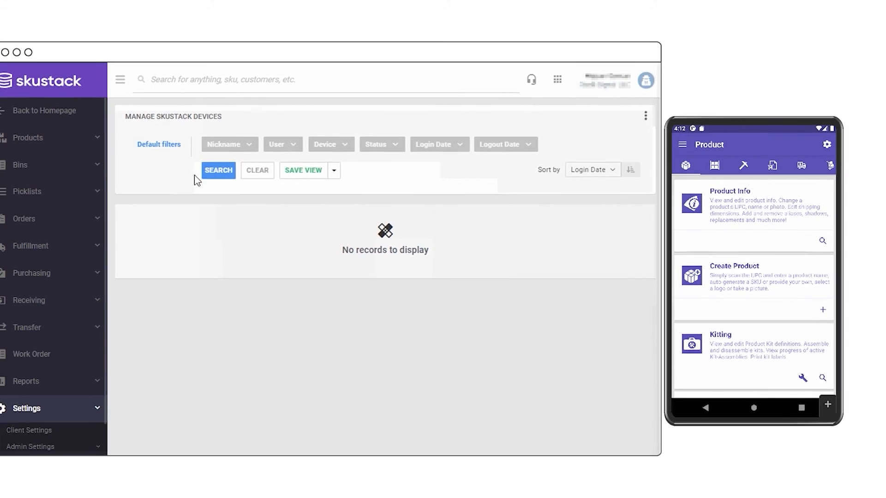
- Search the logged-in devices, select device 49 and log it out remotely
click(219, 173)
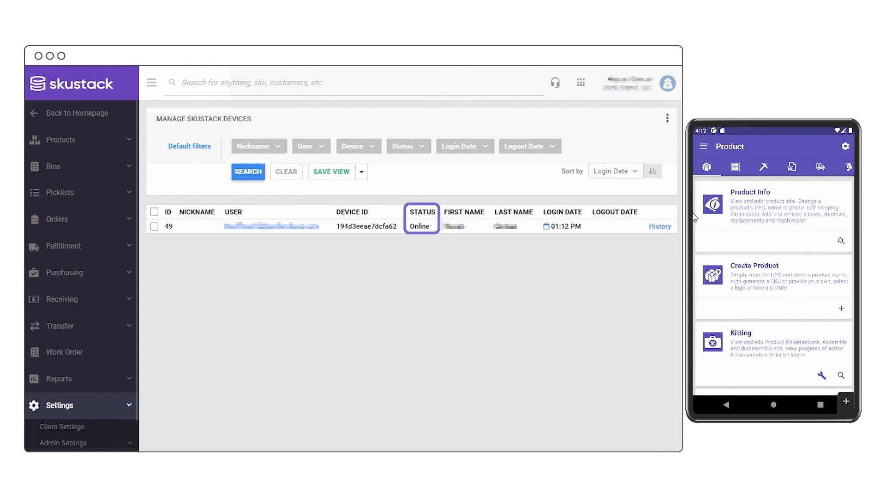
click(154, 227)
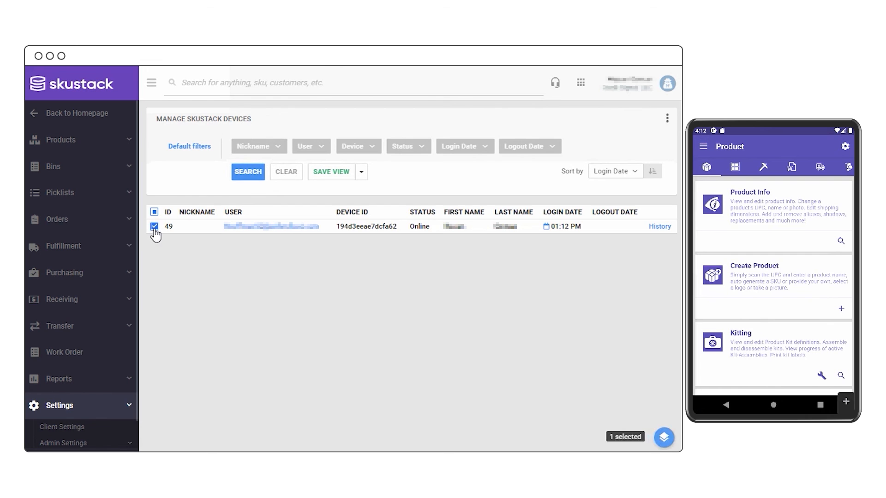
click(659, 437)
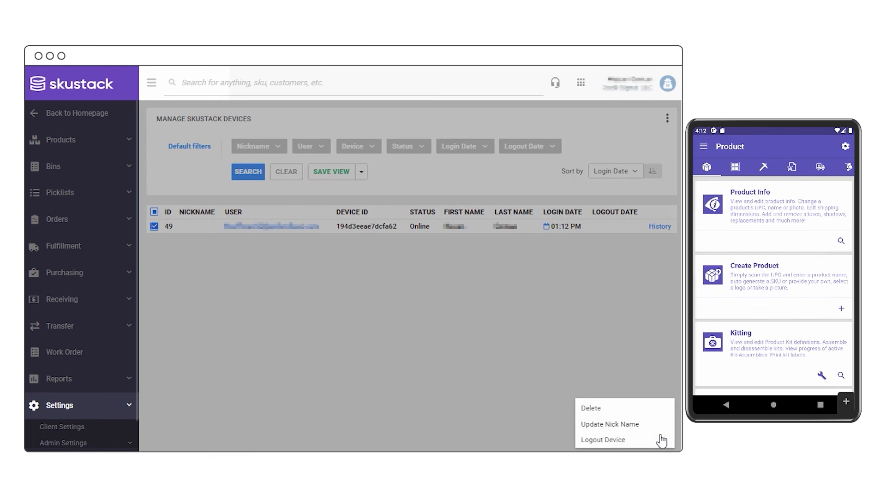
click(603, 440)
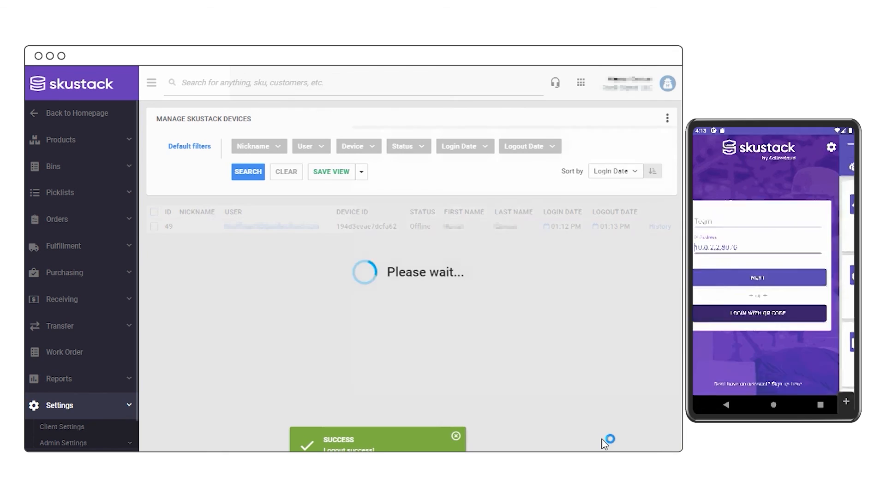
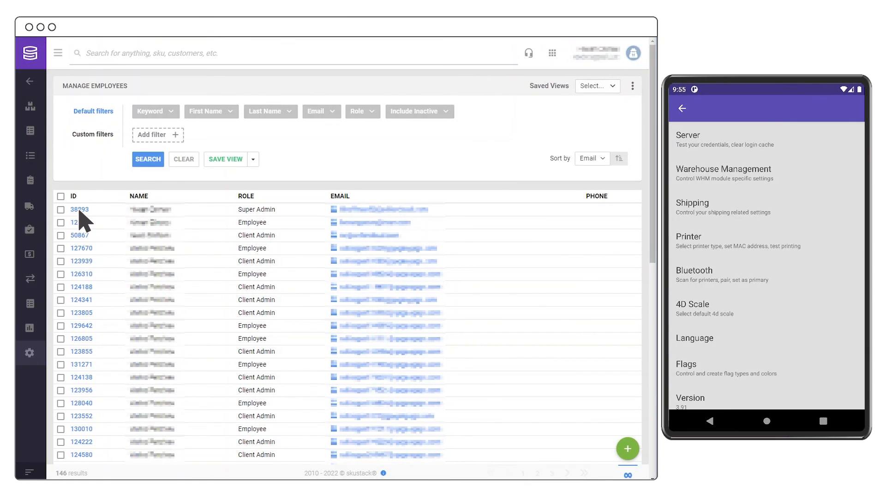
- Edit the first employee's device settings: Scan To Add Qty focus; trace logs and forced scans off
click(80, 210)
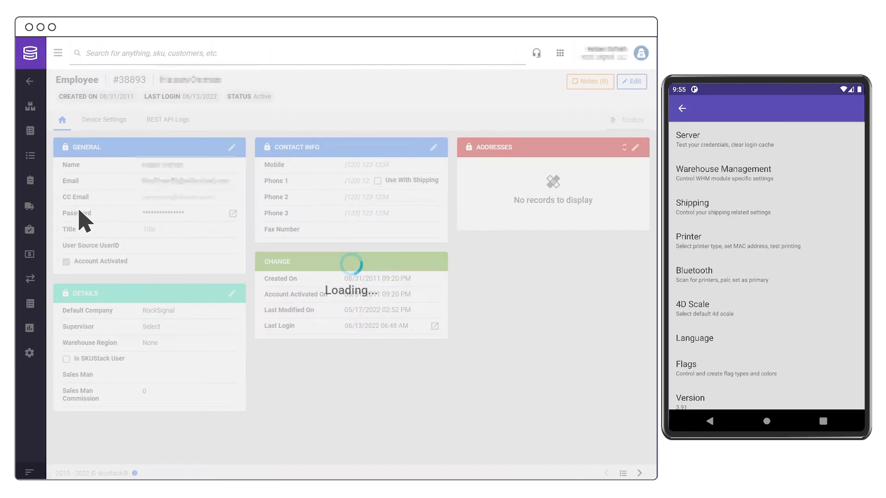
click(96, 121)
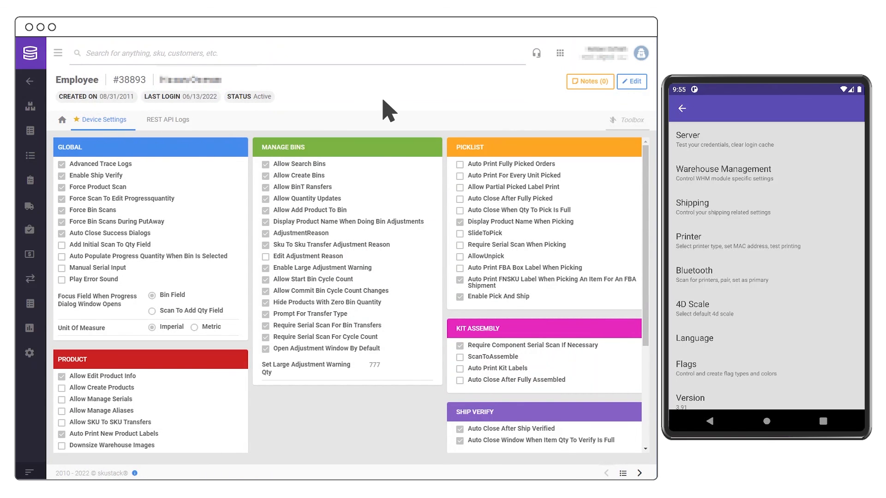
click(635, 81)
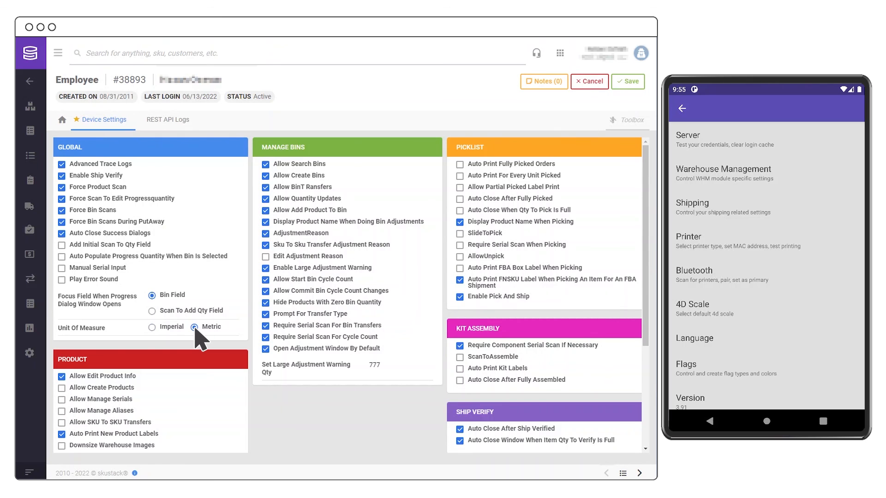
click(154, 312)
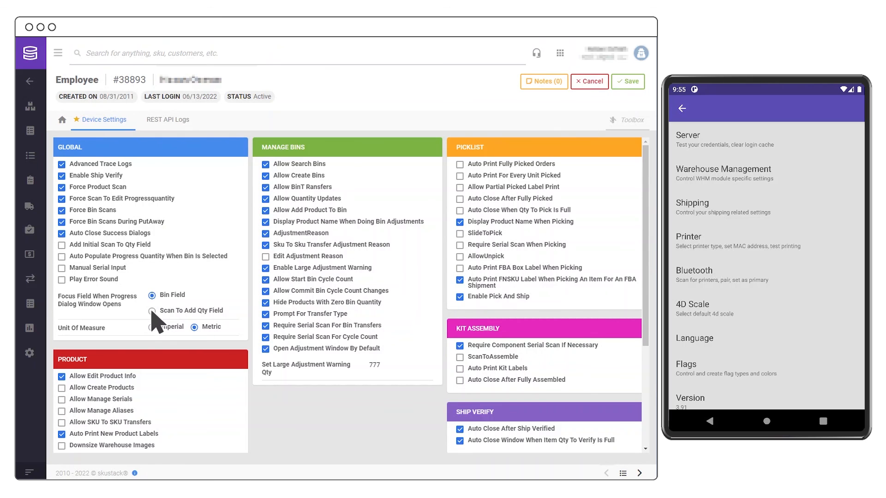
click(61, 164)
click(62, 187)
click(61, 199)
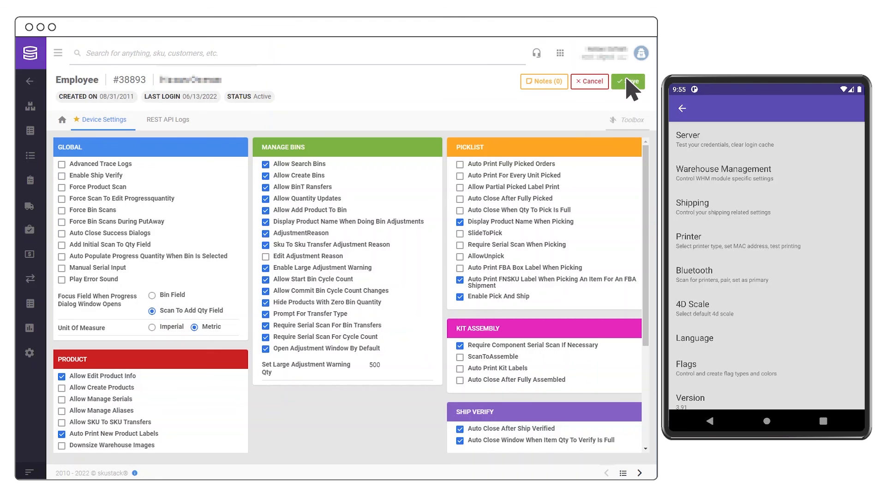
- Save the device settings and advance the presentation to the employee productivity slide
click(629, 81)
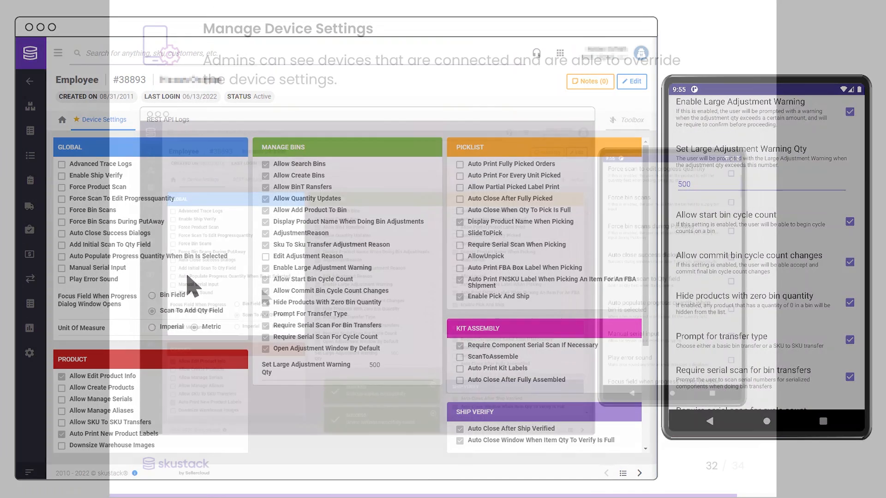
click(763, 124)
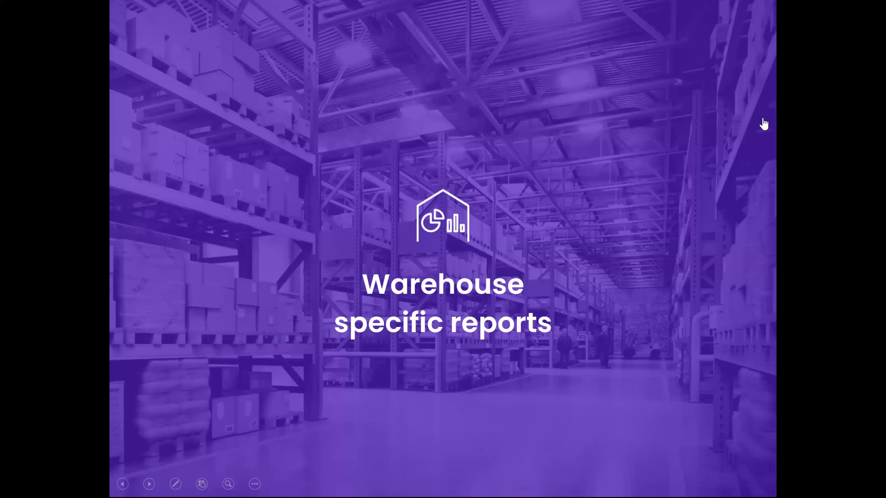
click(763, 124)
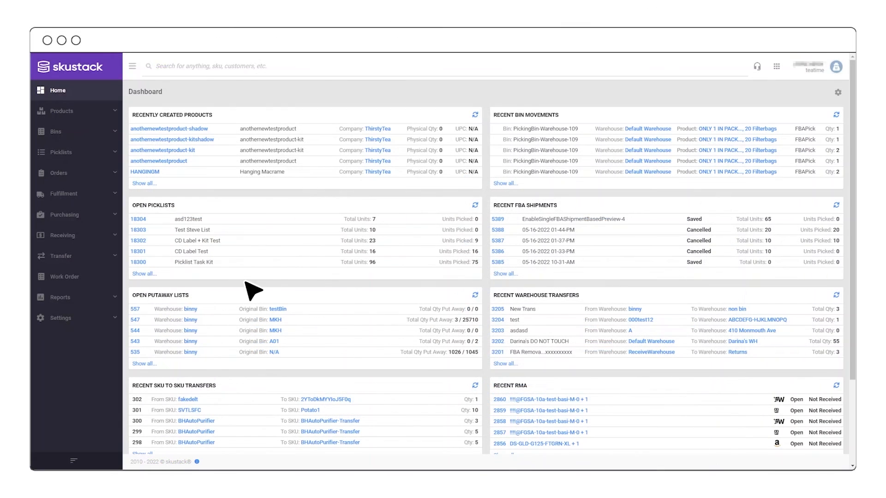
- Open the User Picking activity report and filter it to Receiving movements
click(73, 297)
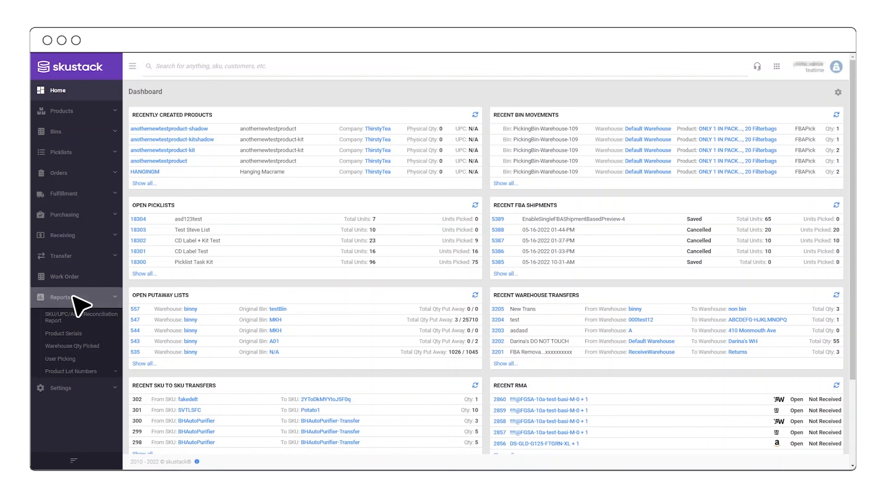
click(81, 360)
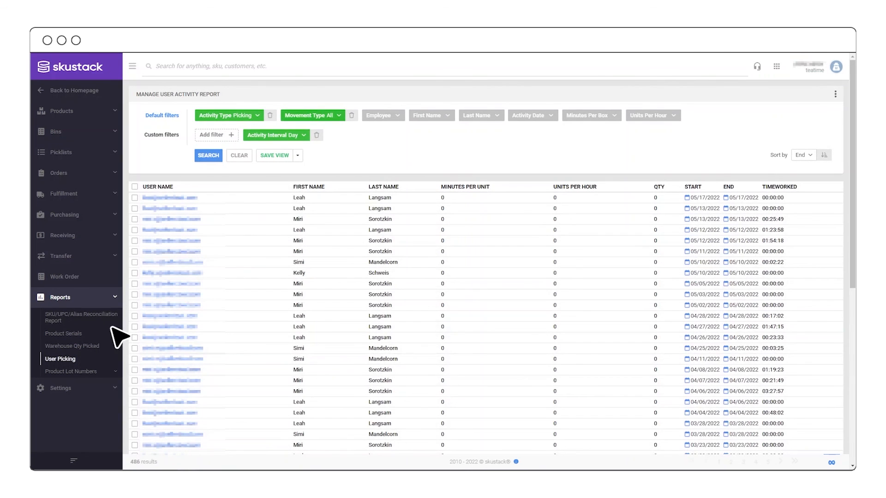
click(327, 118)
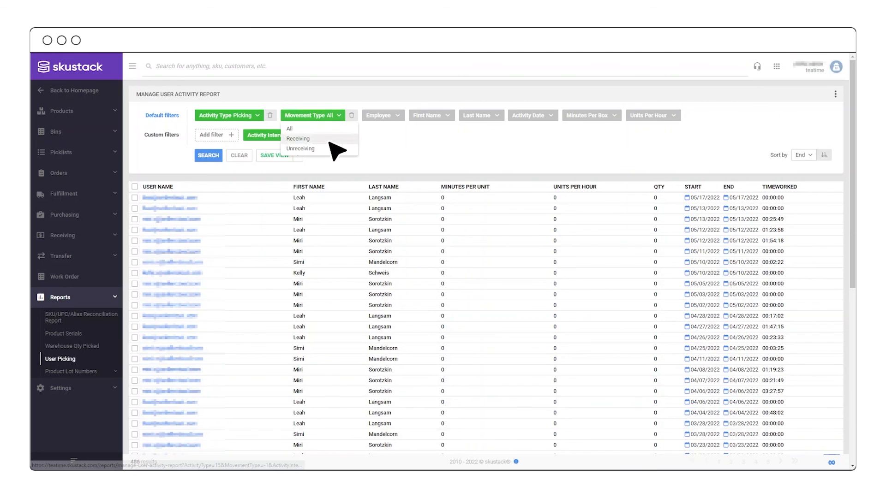
click(327, 138)
click(210, 158)
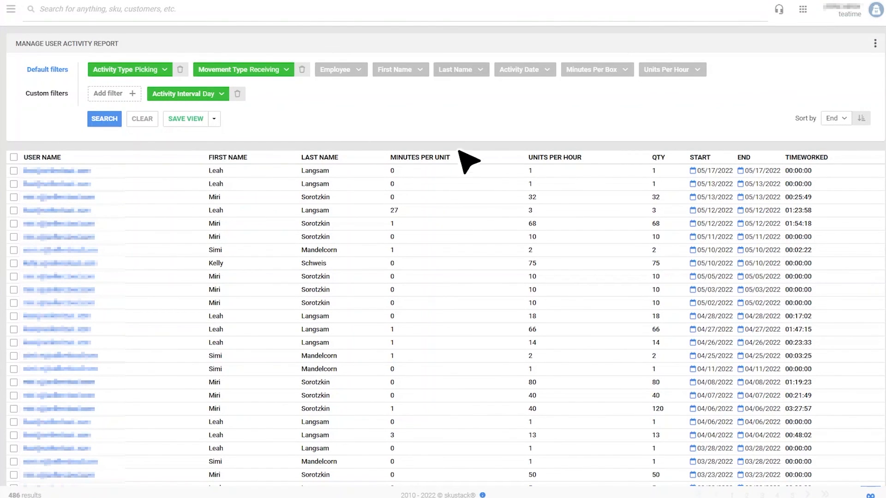
- Limit the report to activity dates 05/04/2022 through 05/13/2022 and rerun it
click(517, 71)
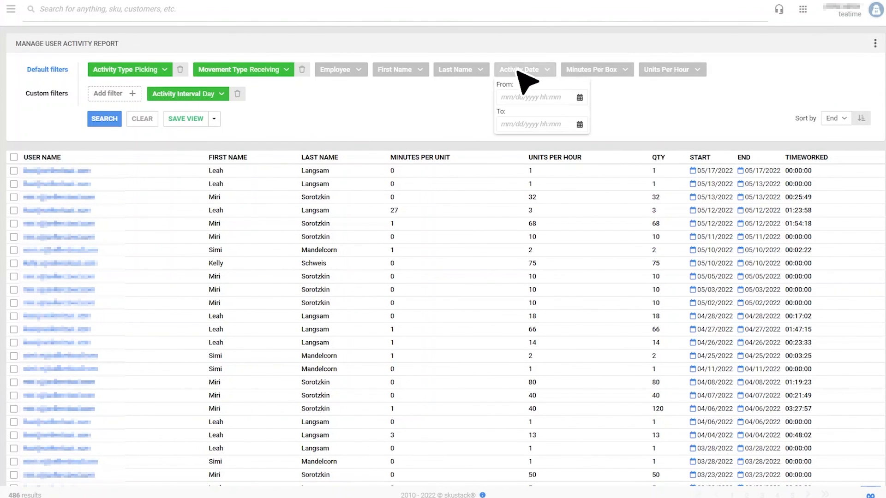
click(532, 98)
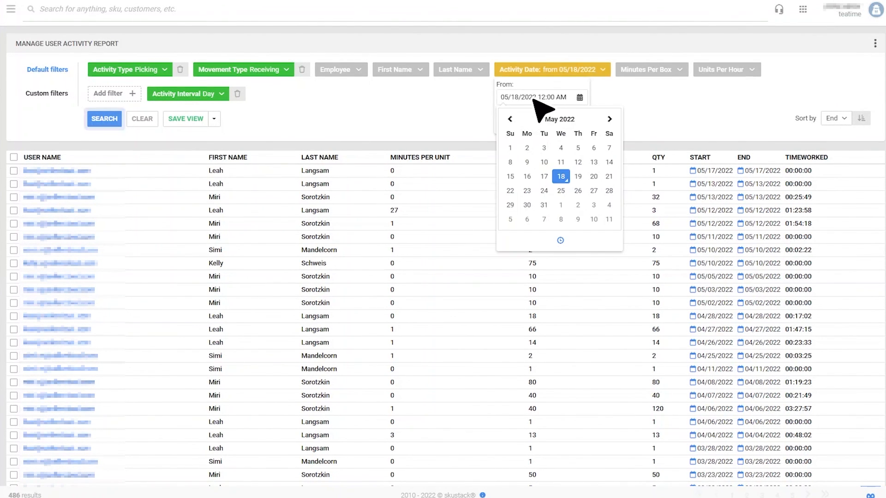
click(560, 148)
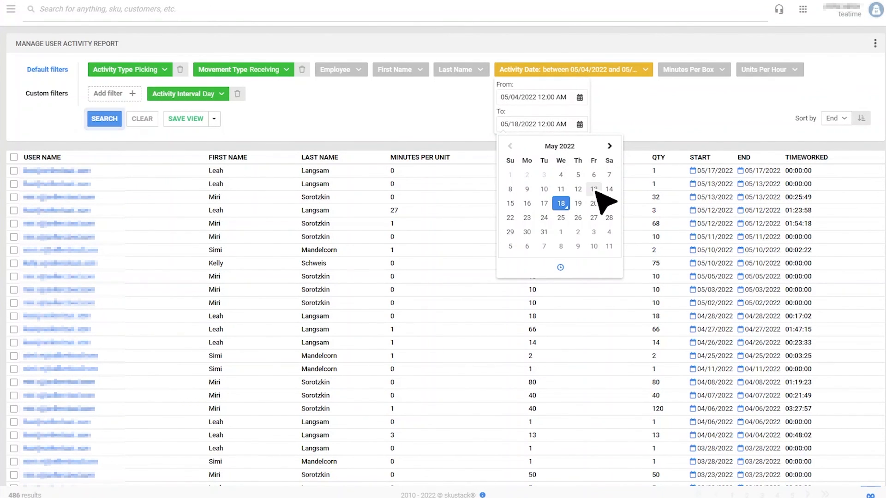
click(594, 190)
click(570, 73)
click(105, 119)
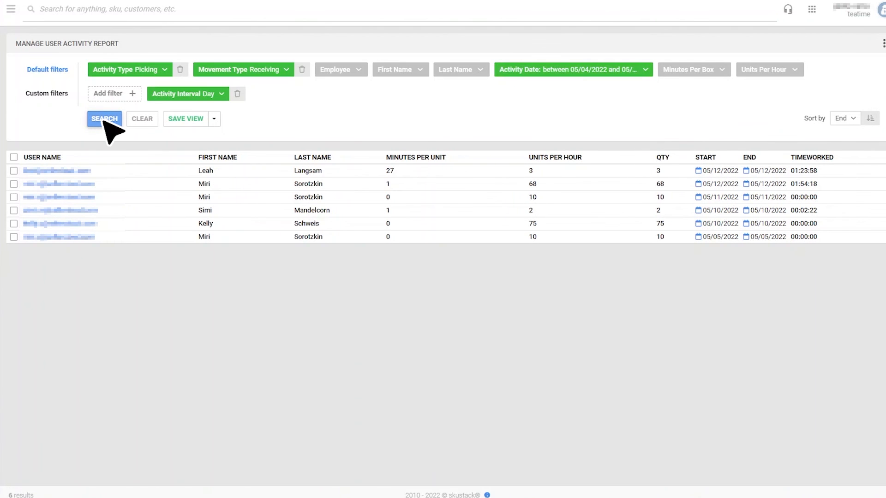